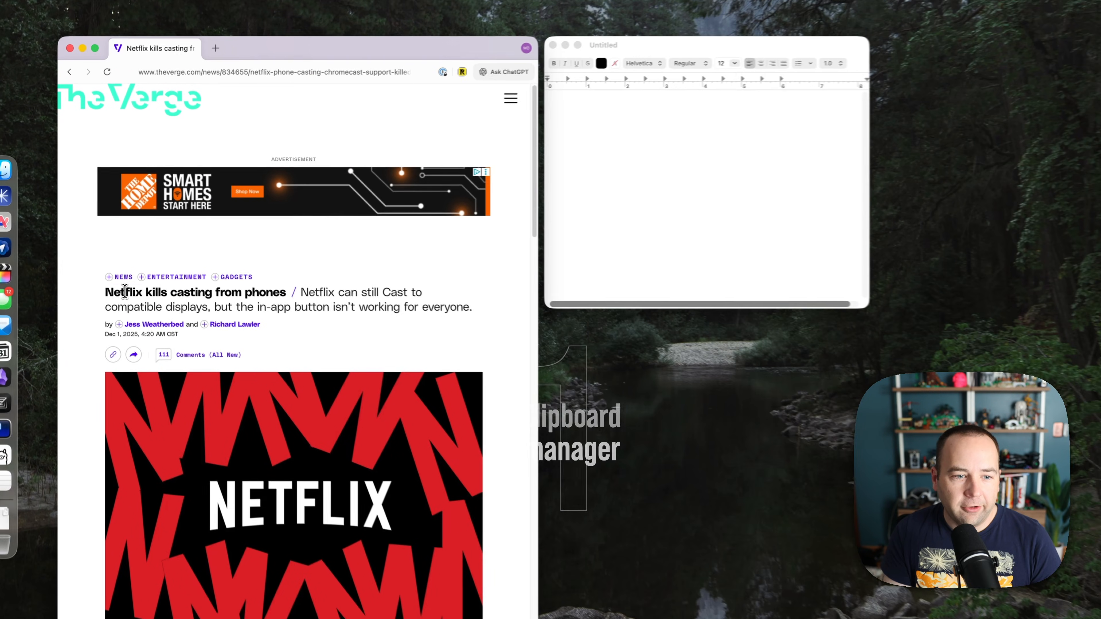
Copy the headline 'Netflix kills casting from phones' into the TextEdit document on its own line.
{"action": "left_click_drag", "start_coordinate": [111, 264], "coordinate": [222, 264]}
{"action": "left_click", "coordinate": [288, 298]}
{"action": "left_click_drag", "start_coordinate": [294, 304], "coordinate": [107, 299]}
{"action": "key", "text": "super+c"}
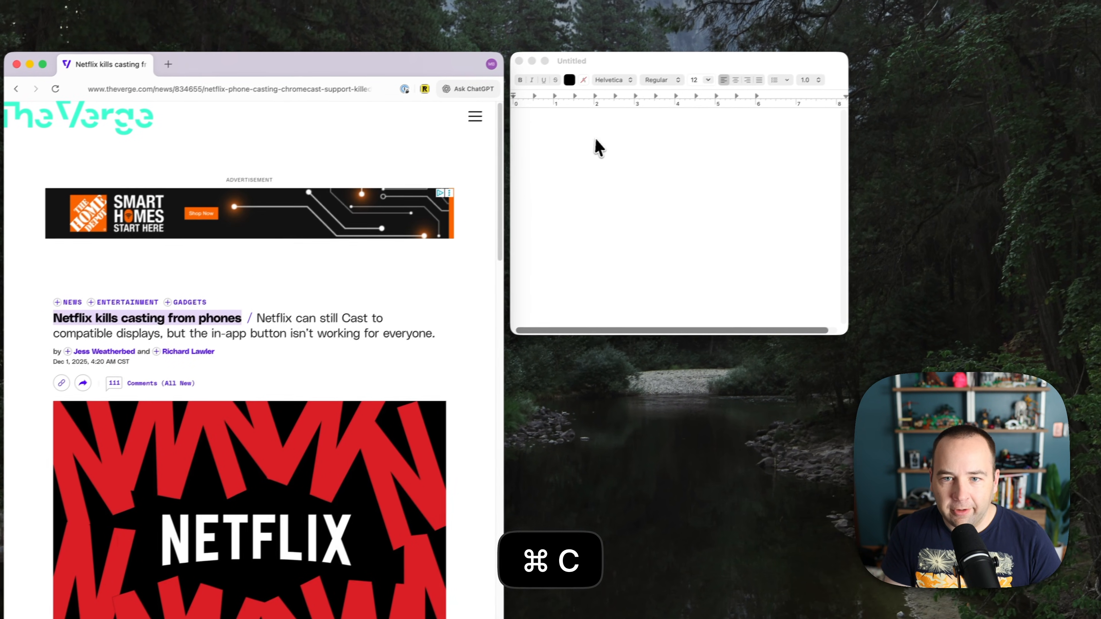
{"action": "left_click", "coordinate": [600, 150]}
{"action": "key", "text": "super+v"}
{"action": "key", "text": "Return"}
Copy the article's subheading from the browser and paste it into the document.
{"action": "left_click", "coordinate": [289, 323]}
{"action": "left_click_drag", "start_coordinate": [243, 324], "coordinate": [414, 346]}
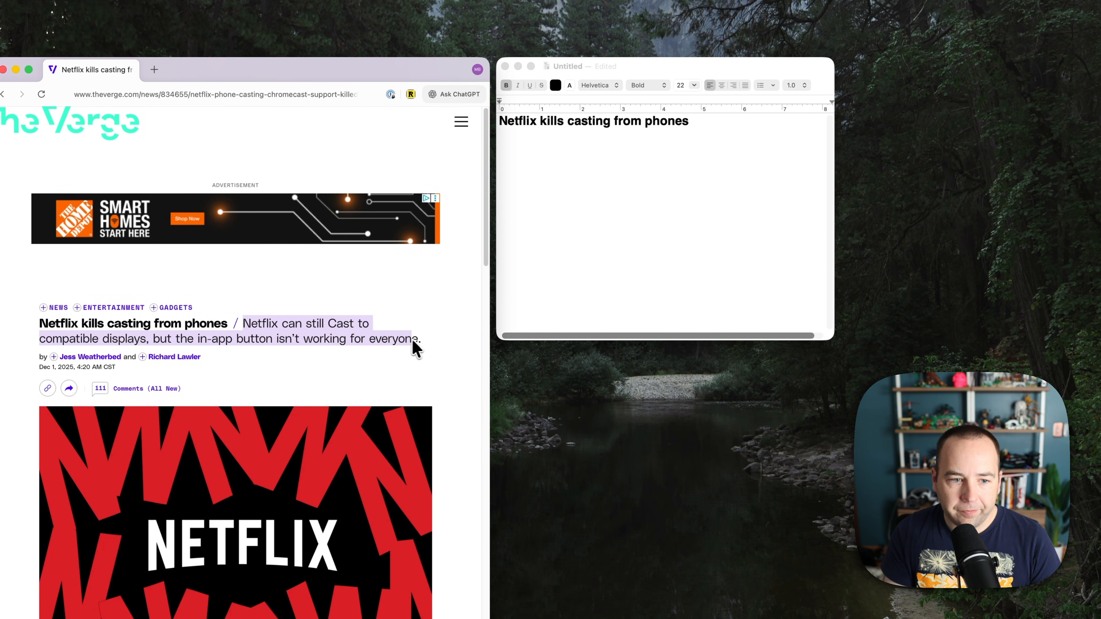
{"action": "key", "text": "super+c"}
{"action": "left_click", "coordinate": [590, 172]}
{"action": "key", "text": "super+v"}
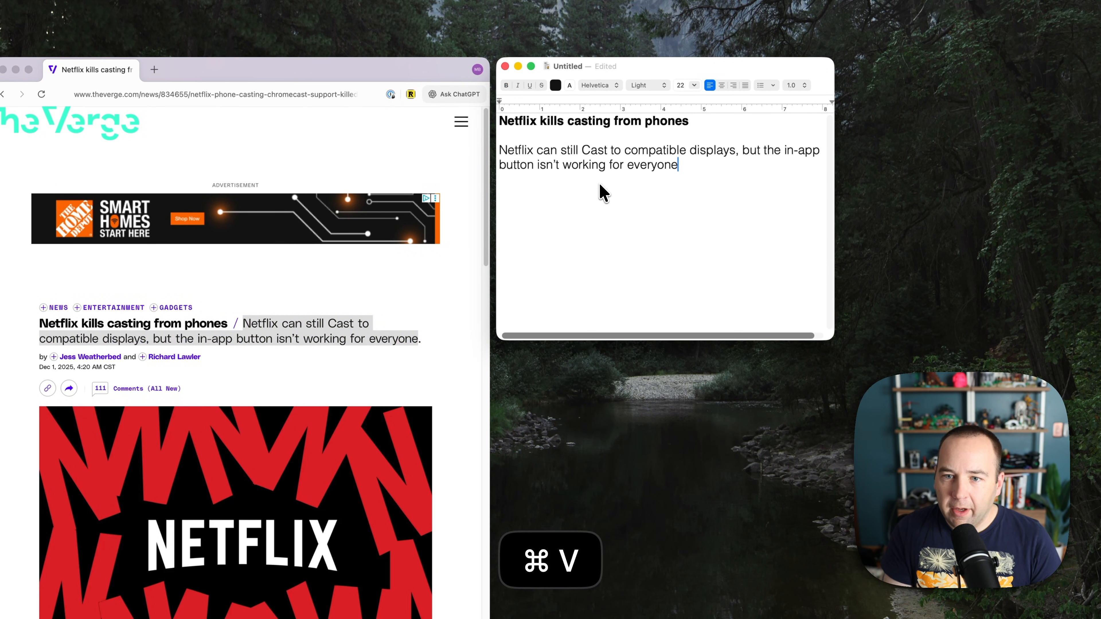
{"action": "key", "text": "Return"}
{"action": "key", "text": "Return"}
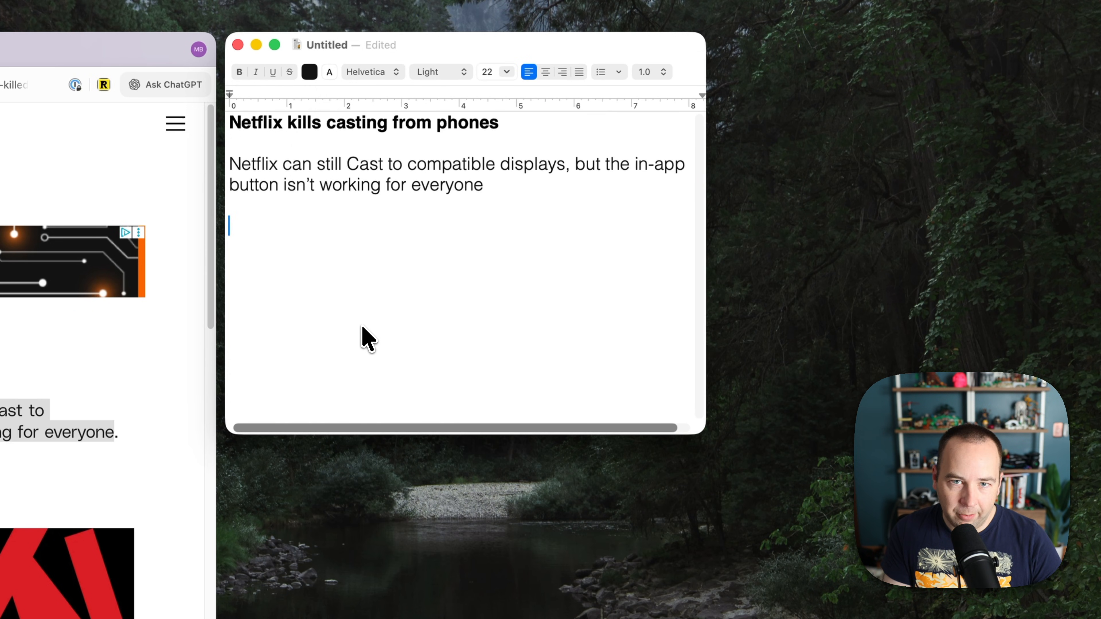
Paste the 'Netflix kills casting from phones' entry from clipboard history below the subtitle.
{"action": "key", "text": "super+shift+v"}
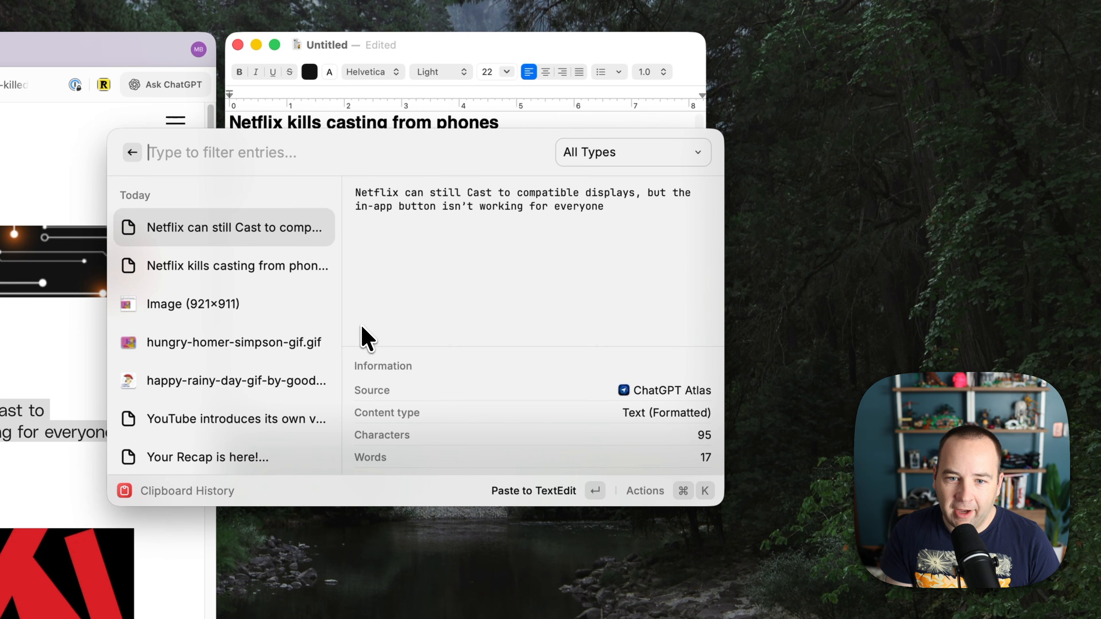
{"action": "key", "text": "Down"}
{"action": "key", "text": "Down"}
{"action": "key", "text": "Down"}
{"action": "key", "text": "Down"}
{"action": "key", "text": "Up"}
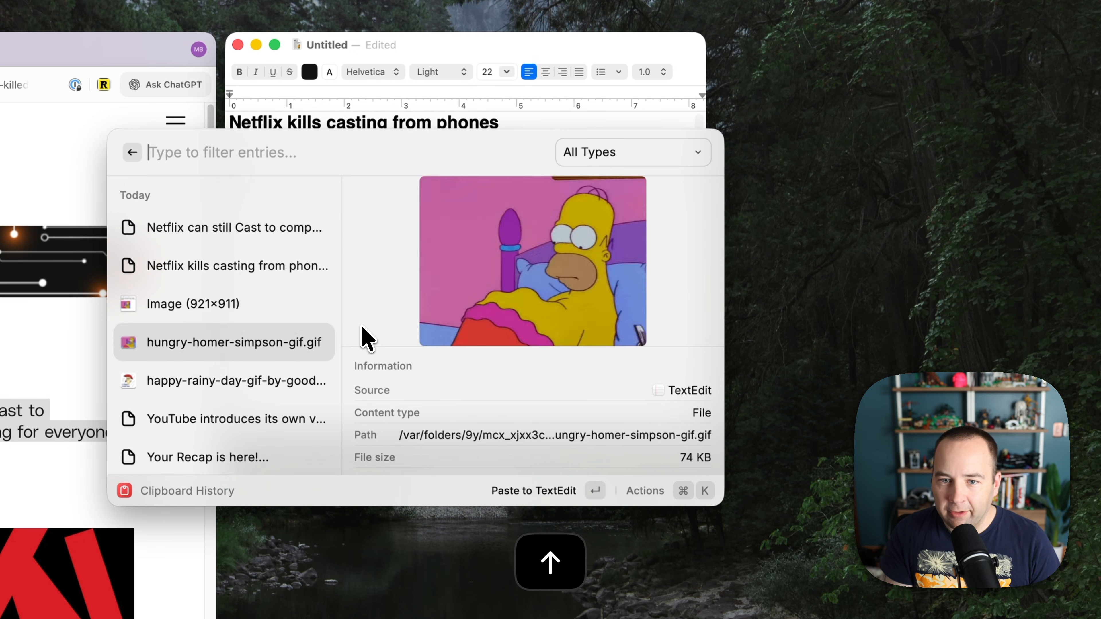
{"action": "key", "text": "Up"}
{"action": "key", "text": "Up"}
{"action": "key", "text": "Up"}
{"action": "key", "text": "Down"}
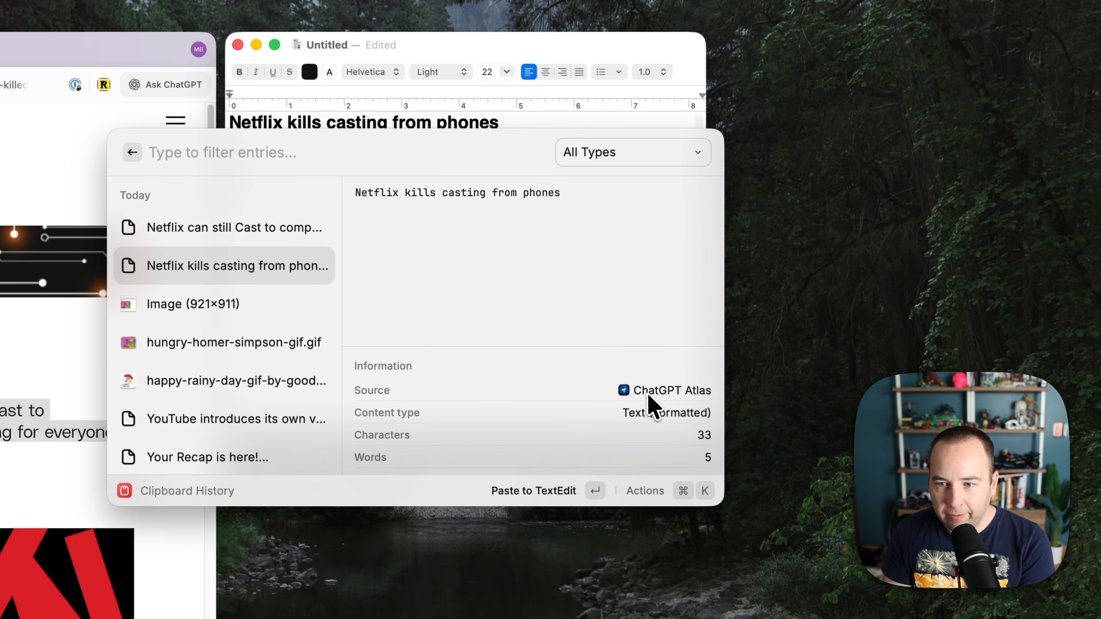
{"action": "scroll", "coordinate": [657, 403], "scroll_direction": "down", "scroll_amount": 1}
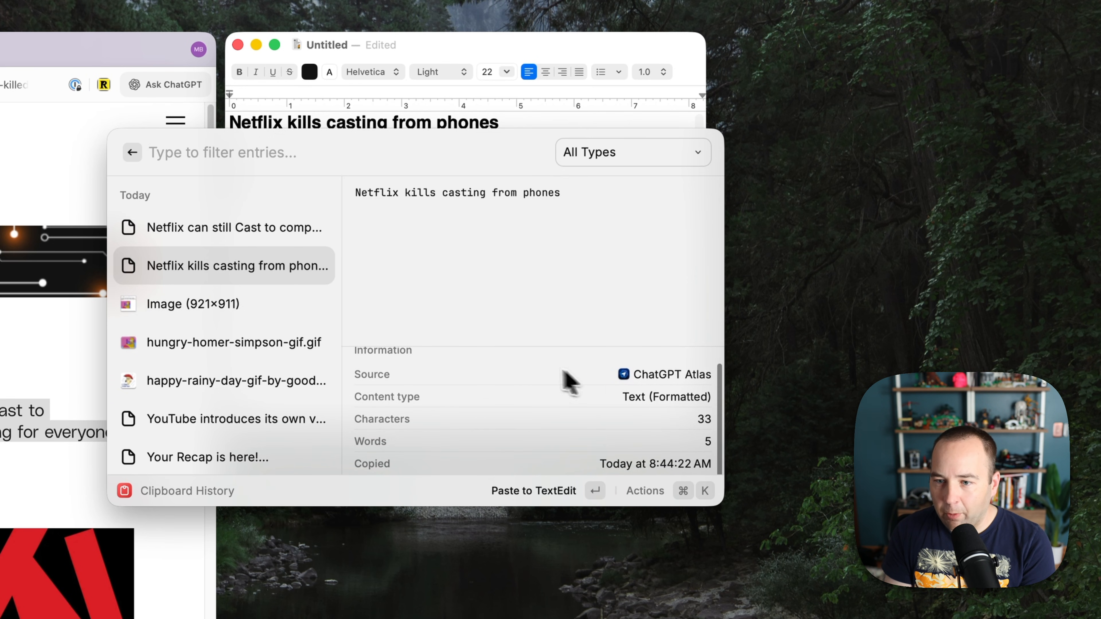
{"action": "scroll", "coordinate": [655, 417], "scroll_direction": "up", "scroll_amount": 1}
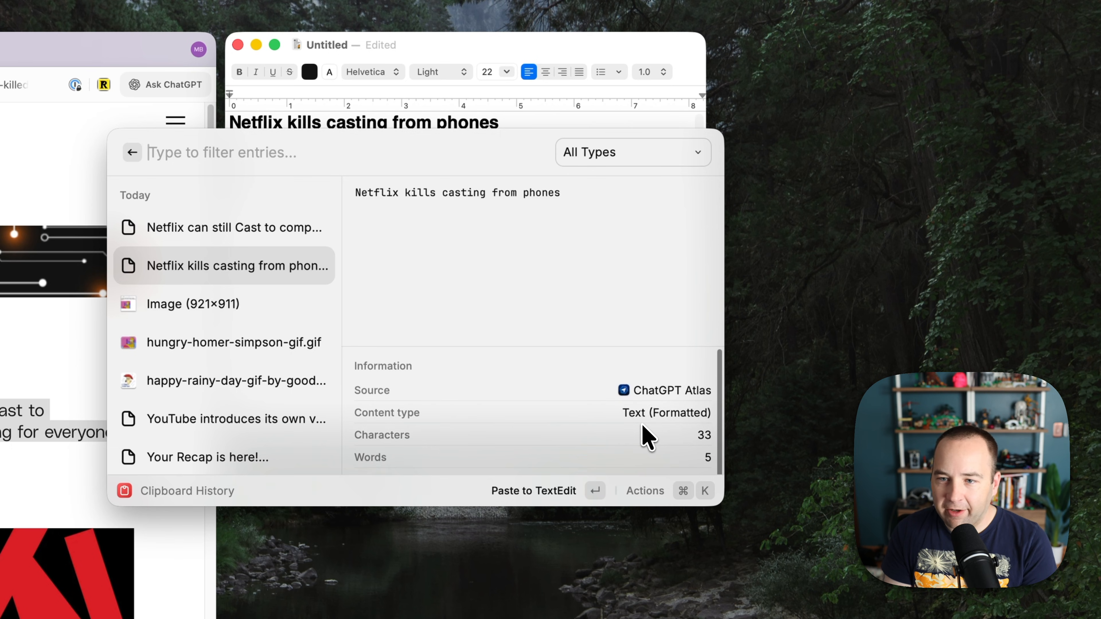
{"action": "key", "text": "Return"}
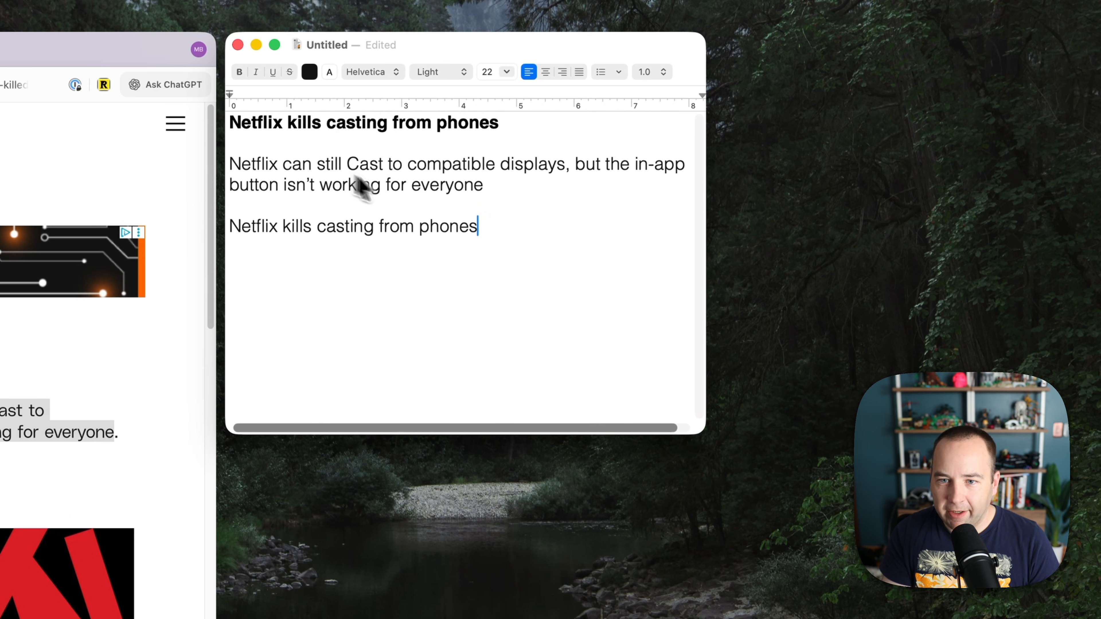
Paste the subheading from clipboard history onto a new line.
{"action": "key", "text": "Return"}
{"action": "key", "text": "super+shift+v"}
{"action": "key", "text": "Down"}
{"action": "key", "text": "Return"}
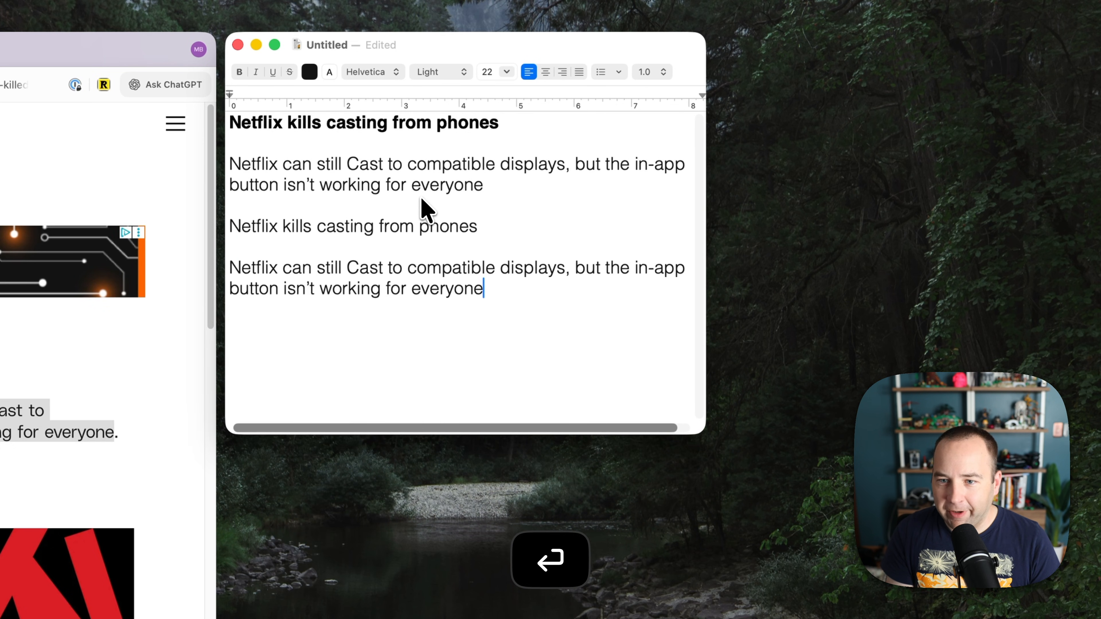
Paste the screenshot image from clipboard history, converting the document to RTFD.
{"action": "key", "text": "Return"}
{"action": "key", "text": "super+shift+v"}
{"action": "key", "text": "Down"}
{"action": "key", "text": "Down"}
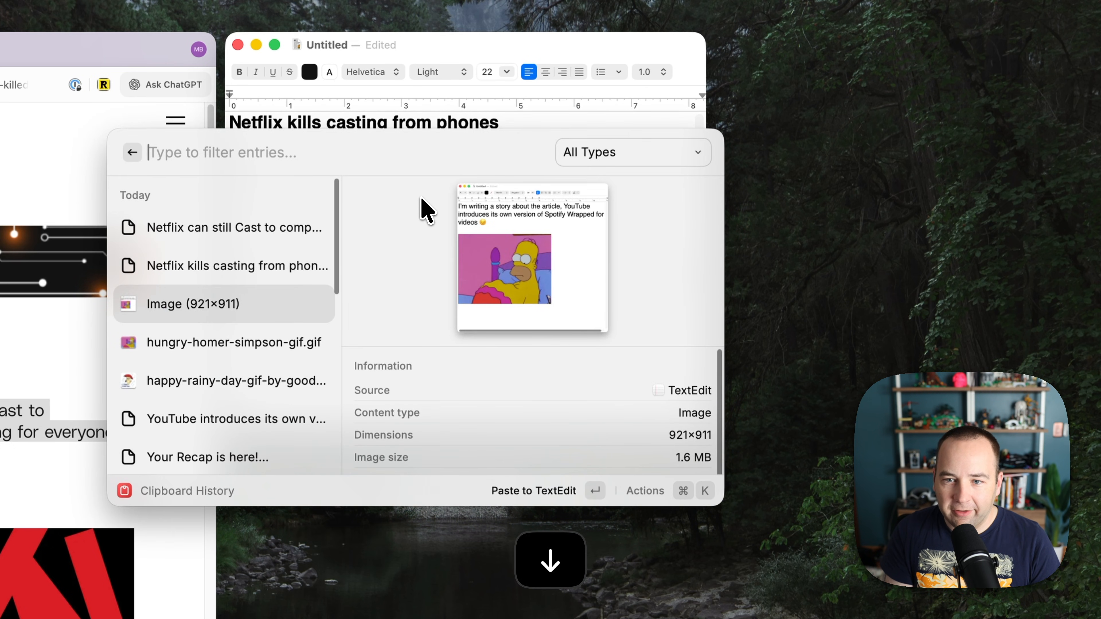
{"action": "key", "text": "Return"}
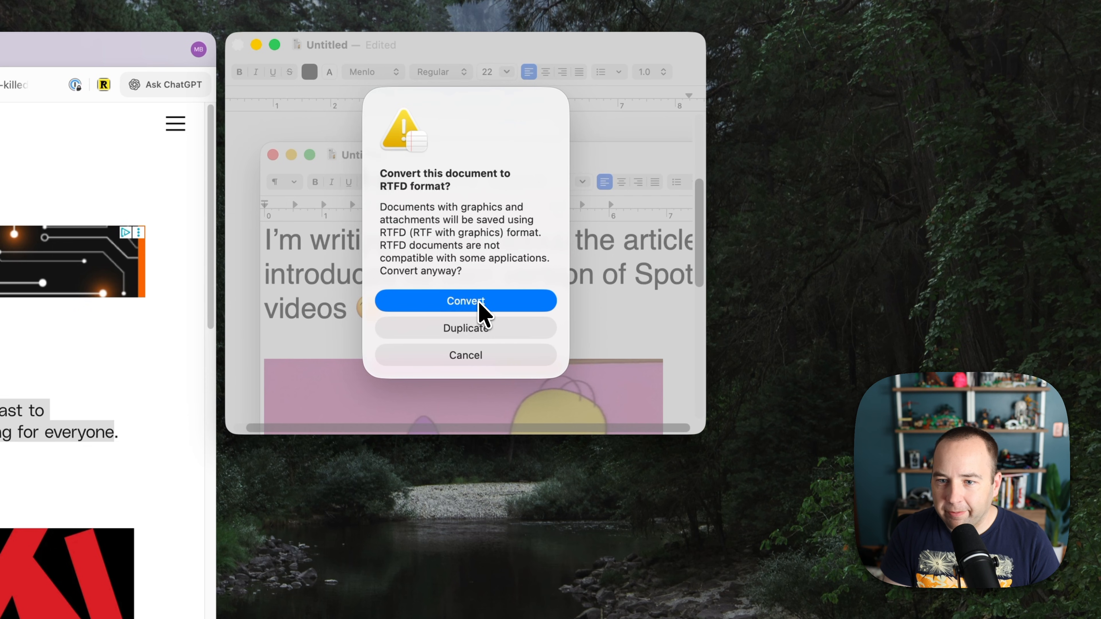
{"action": "left_click", "coordinate": [484, 313]}
{"action": "scroll", "coordinate": [520, 321], "scroll_direction": "down", "scroll_amount": 10}
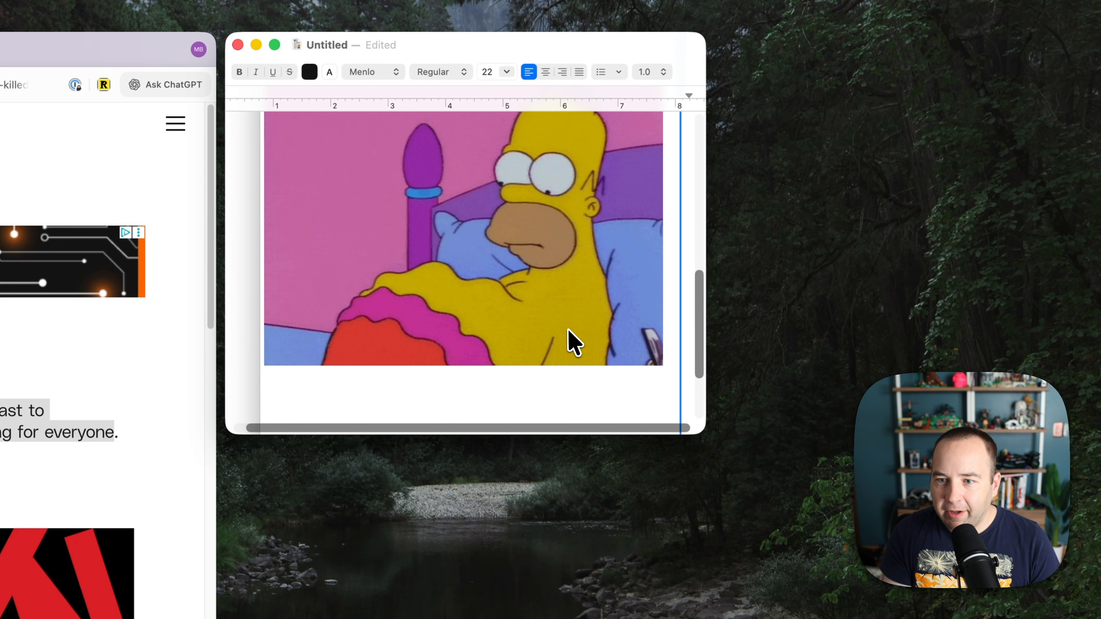
{"action": "scroll", "coordinate": [561, 330], "scroll_direction": "up", "scroll_amount": 10}
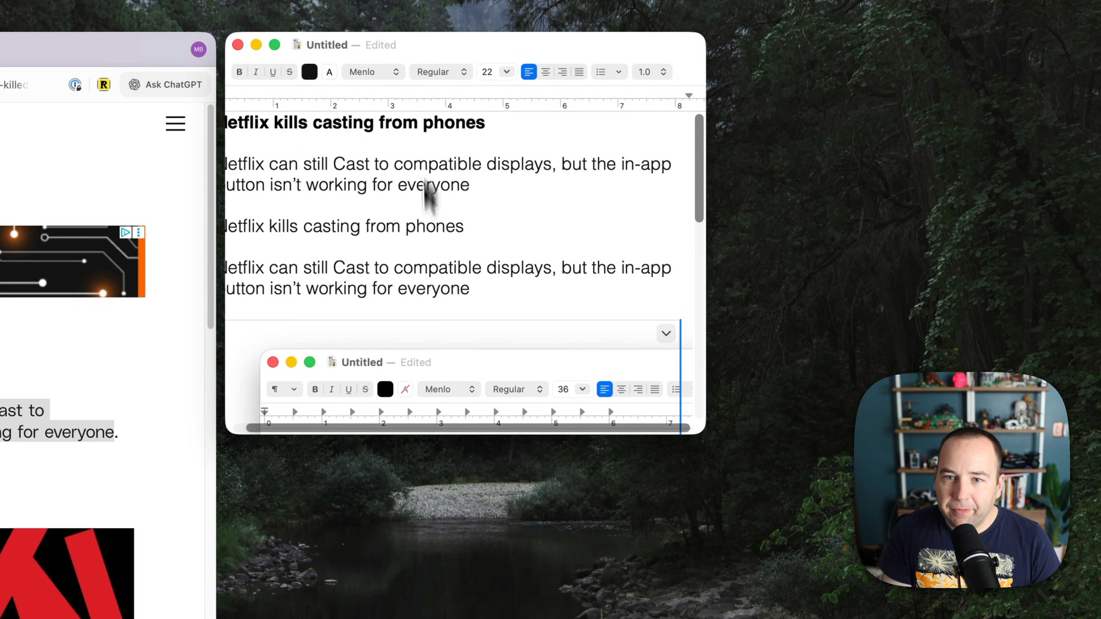
Select all the document content and delete it.
{"action": "left_click", "coordinate": [395, 262]}
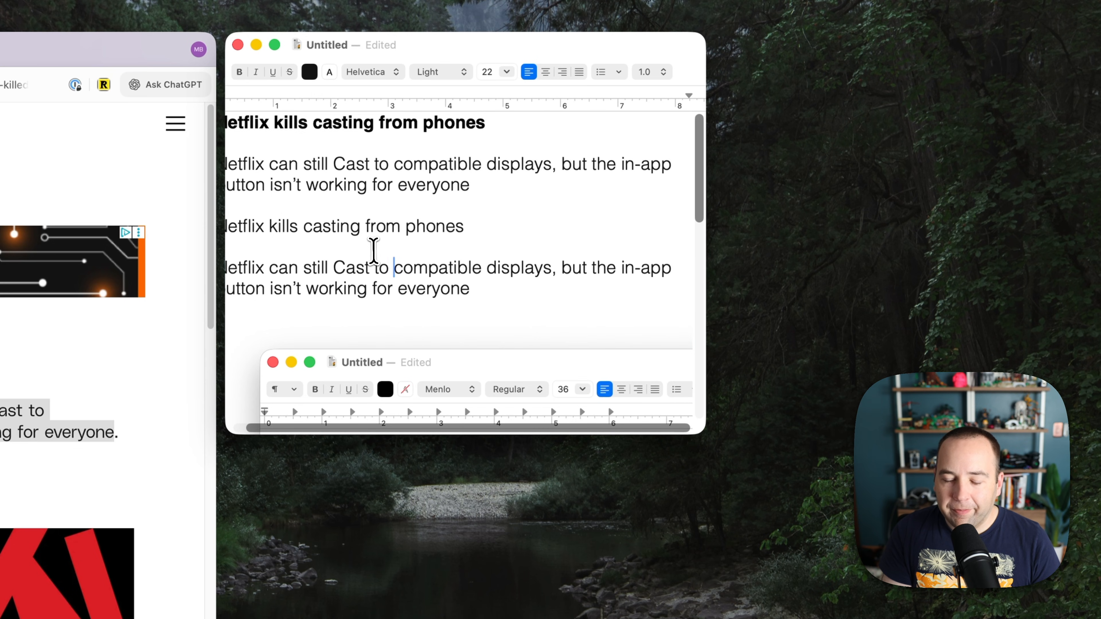
{"action": "key", "text": "super+a"}
{"action": "key", "text": "BackSpace"}
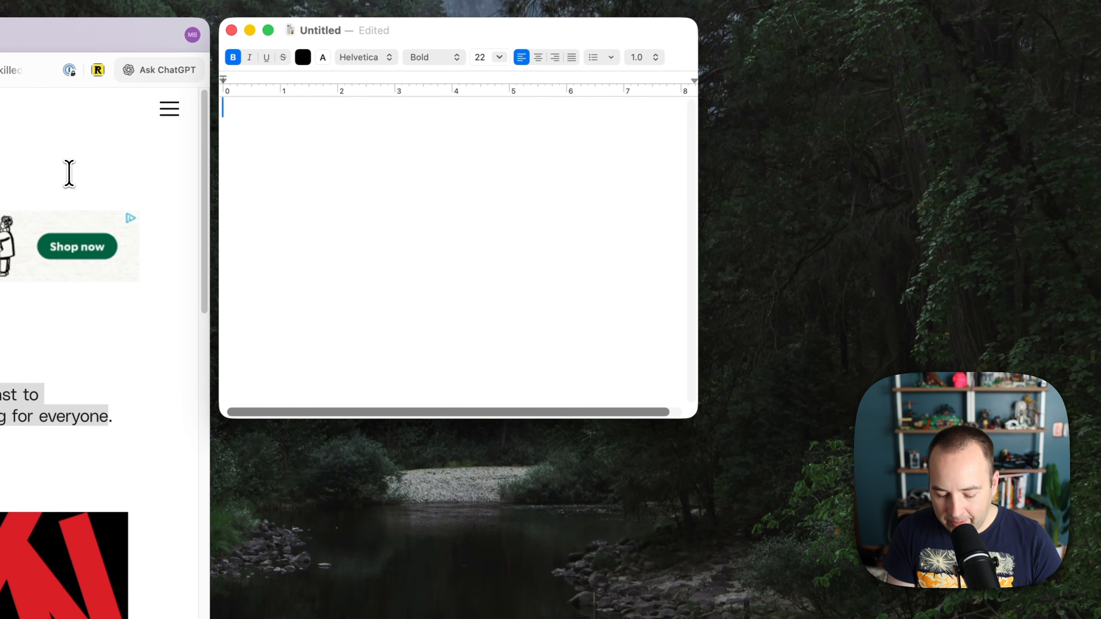
{"action": "key", "text": "super+shift+v"}
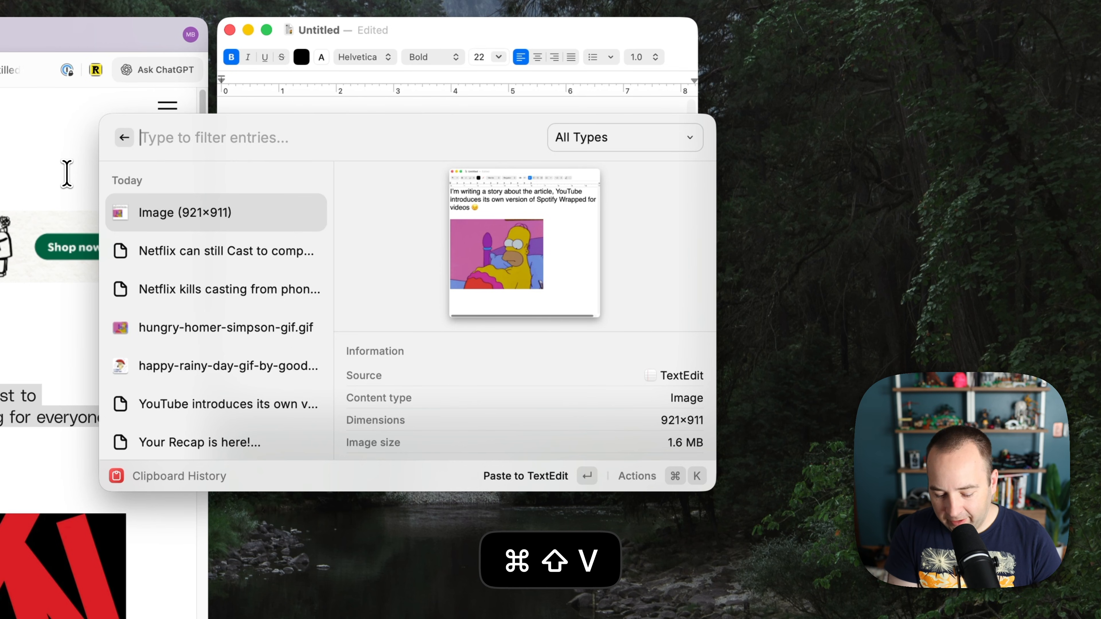
{"action": "type", "text": "youtr"}
{"action": "key", "text": "BackSpace"}
{"action": "type", "text": "u"}
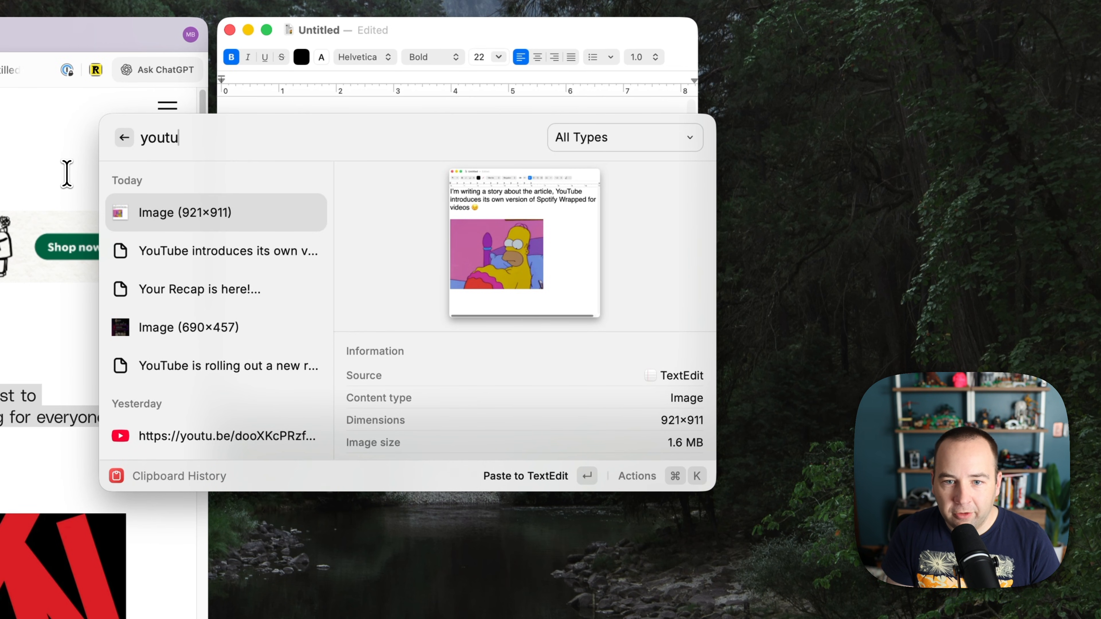
{"action": "key", "text": "Down"}
{"action": "key", "text": "Down"}
{"action": "key", "text": "Down"}
{"action": "key", "text": "Down"}
{"action": "key", "text": "Down"}
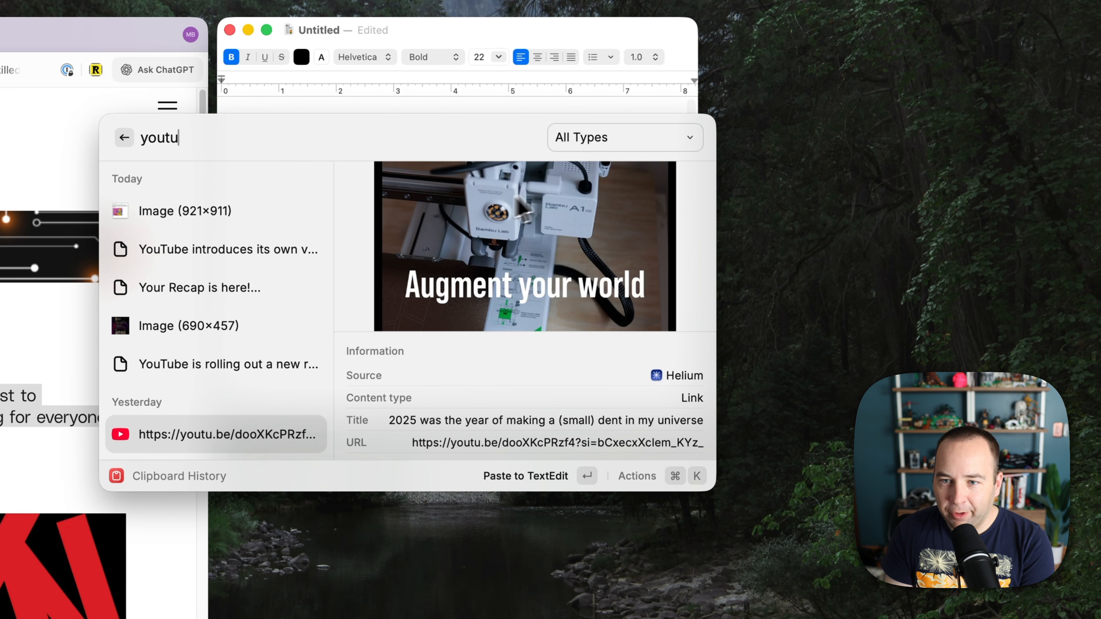
{"action": "scroll", "coordinate": [277, 388], "scroll_direction": "down", "scroll_amount": 3}
{"action": "scroll", "coordinate": [274, 378], "scroll_direction": "down", "scroll_amount": 10}
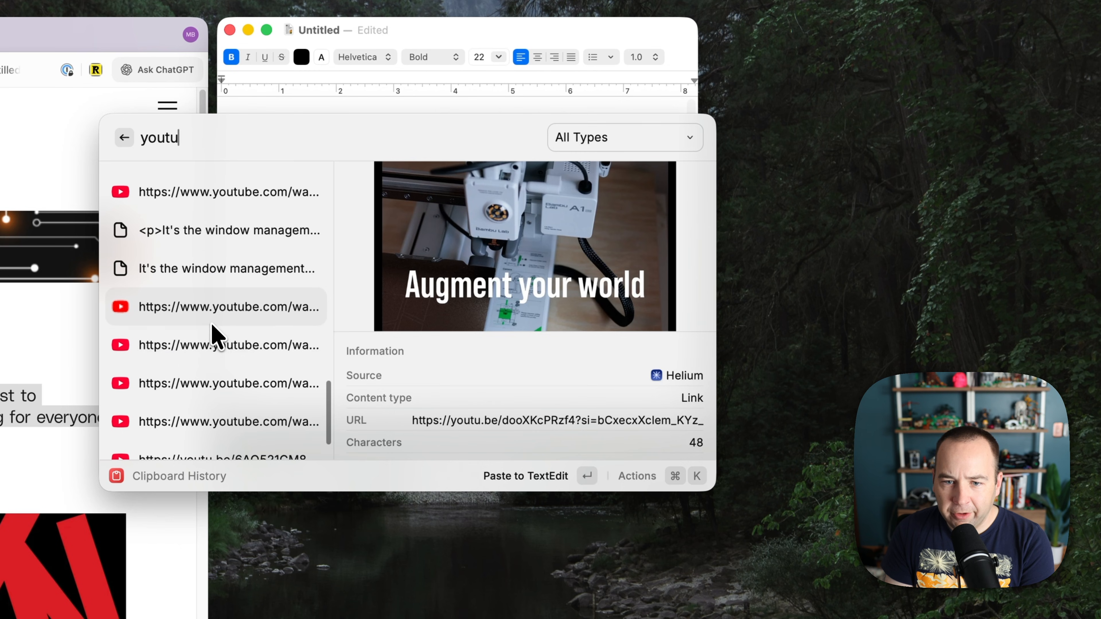
{"action": "left_click", "coordinate": [212, 315]}
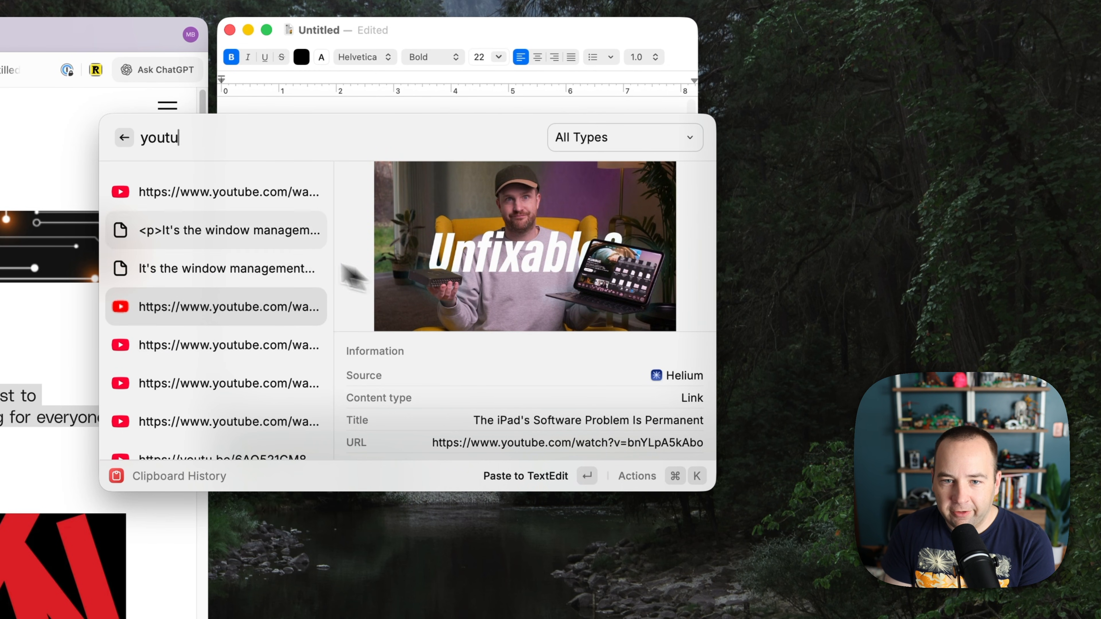
{"action": "left_click", "coordinate": [213, 195]}
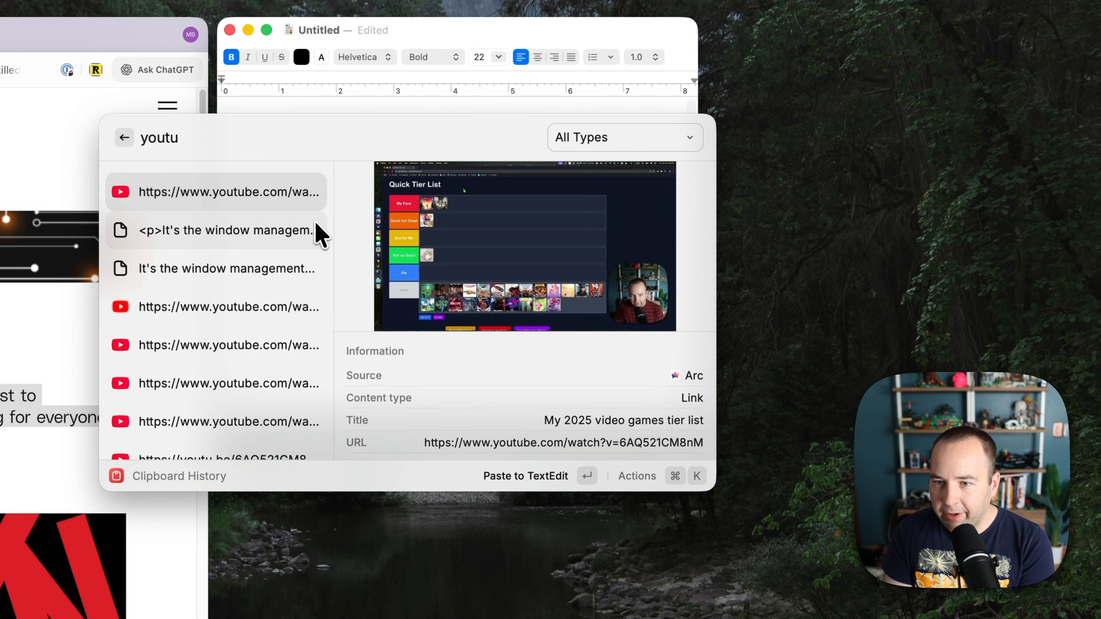
{"action": "left_click", "coordinate": [224, 384]}
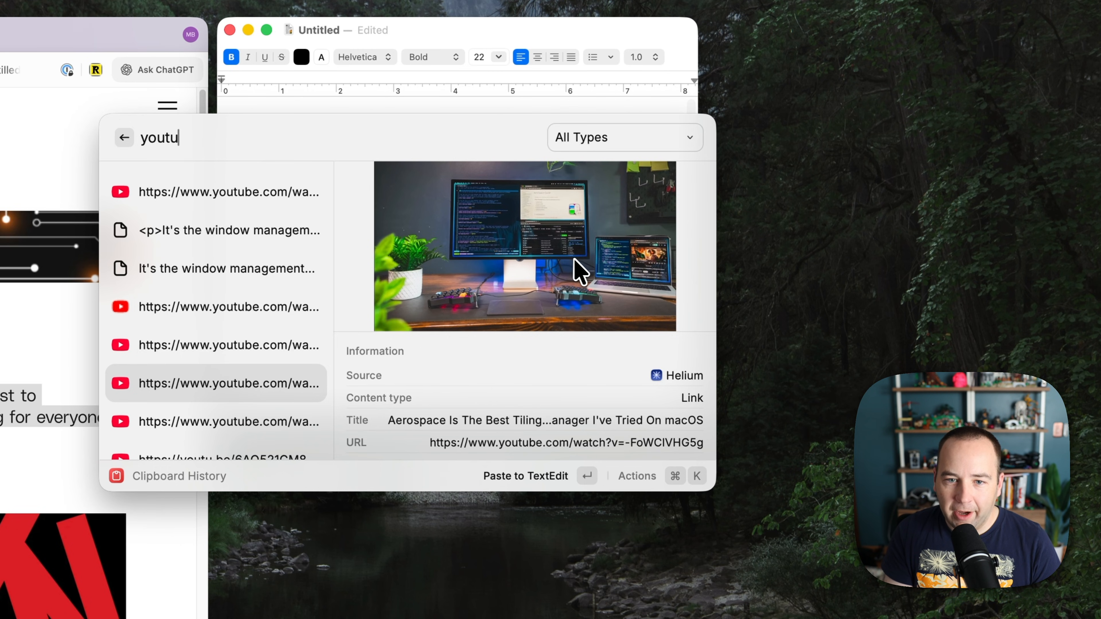
{"action": "key", "text": "cmd+a"}
{"action": "key", "text": "Escape"}
{"action": "key", "text": "Escape"}
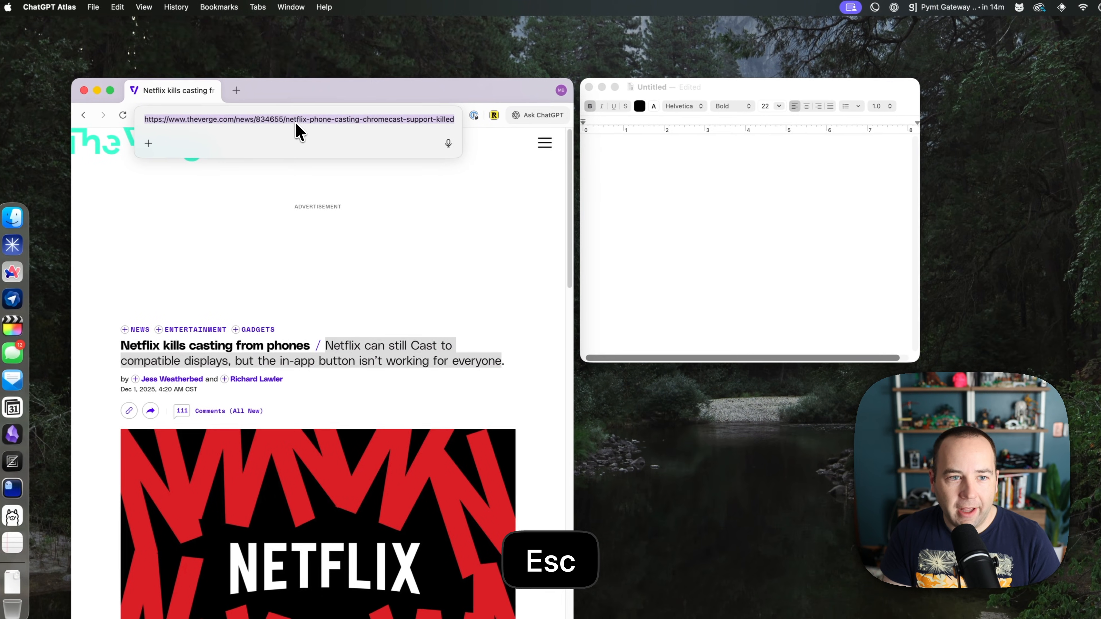
Copy The Verge article link, confirm it tops clipboard history, then hide the windows.
{"action": "key", "text": "super+c"}
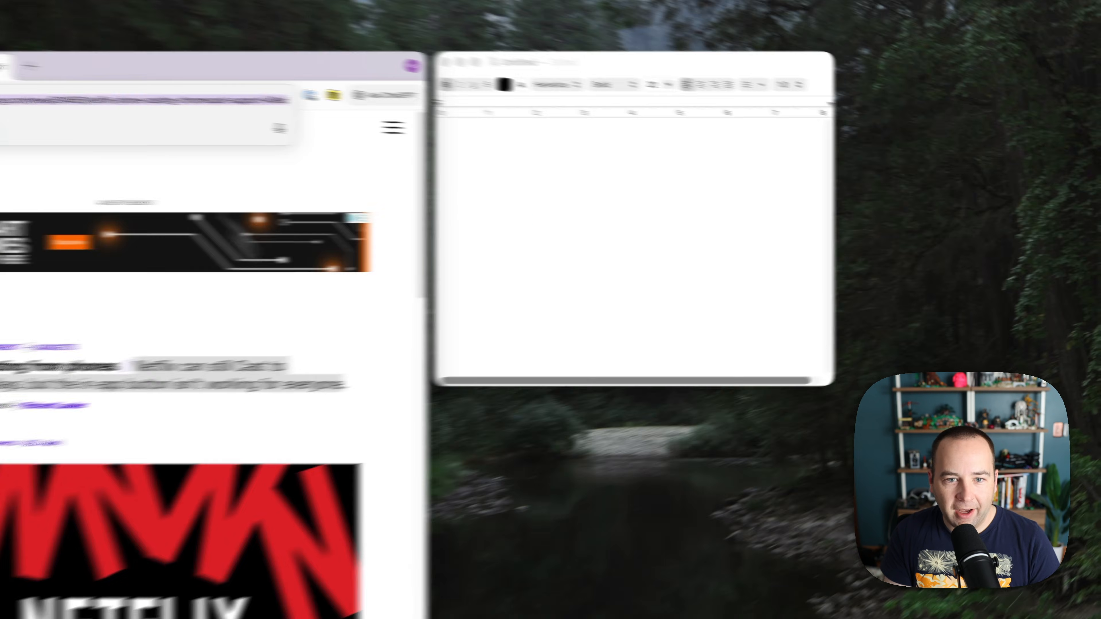
{"action": "key", "text": "super+shift+v"}
{"action": "key", "text": "Up"}
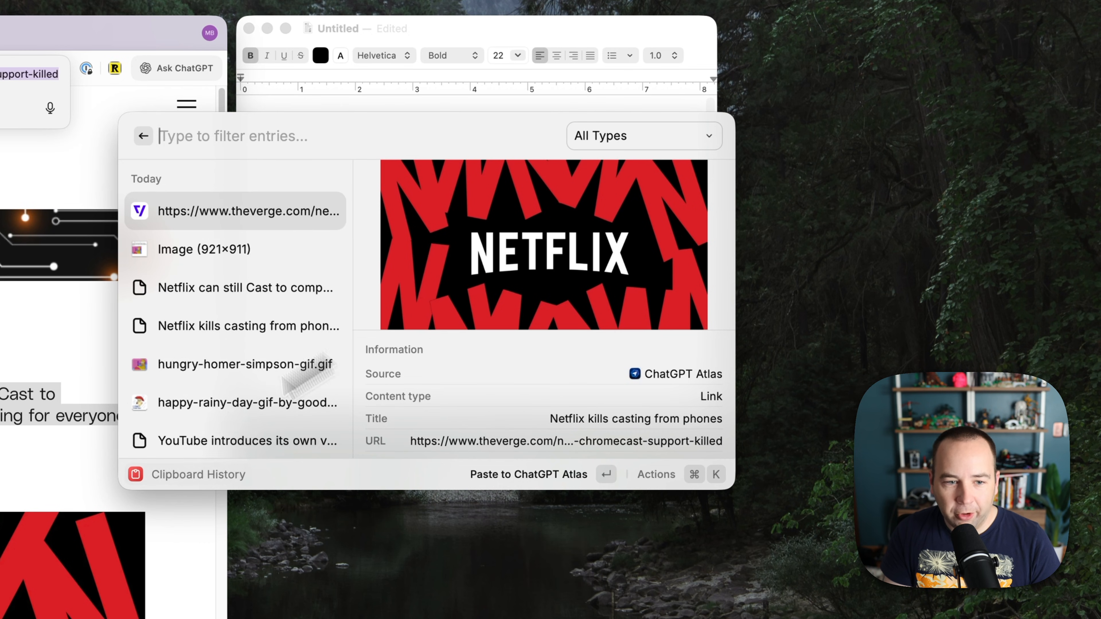
{"action": "scroll", "coordinate": [550, 349], "scroll_direction": "down", "scroll_amount": 2}
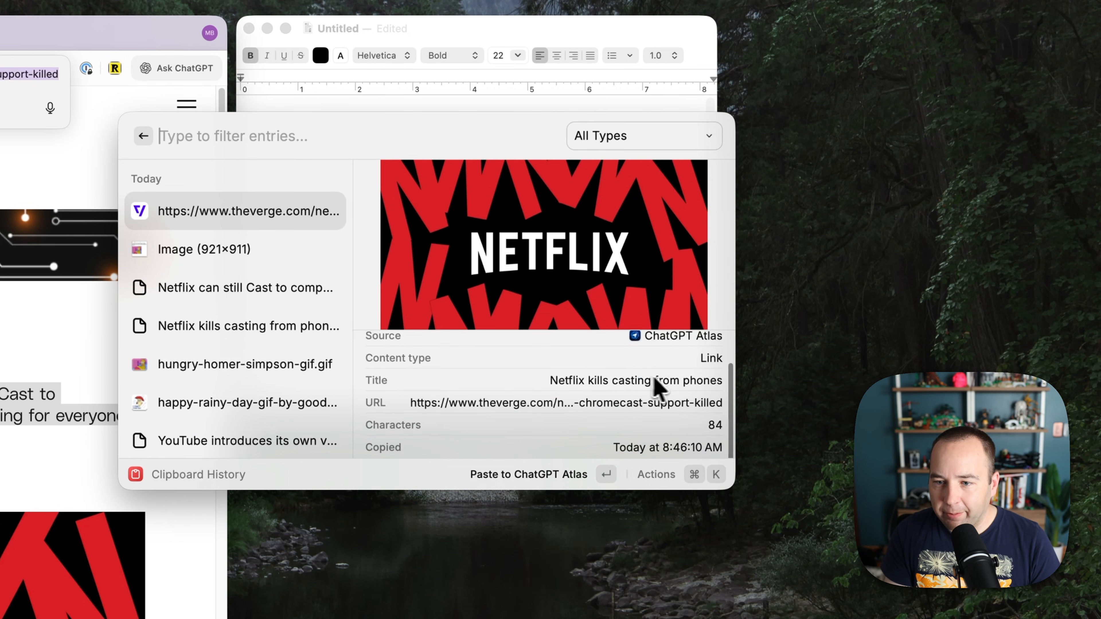
{"action": "scroll", "coordinate": [477, 403], "scroll_direction": "up", "scroll_amount": 2}
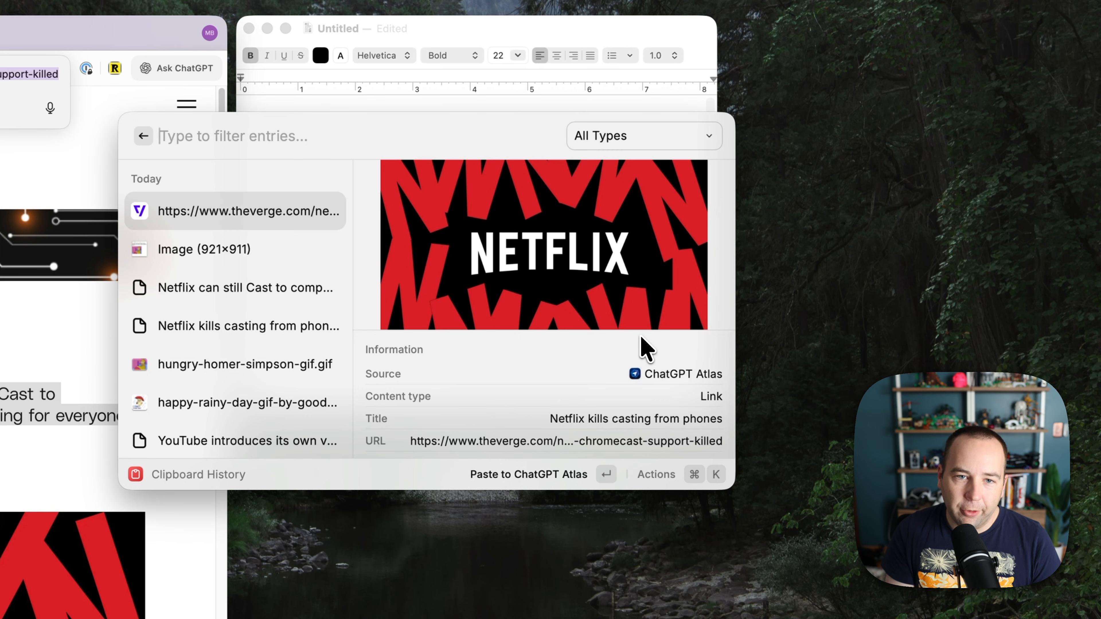
{"action": "key", "text": "Escape"}
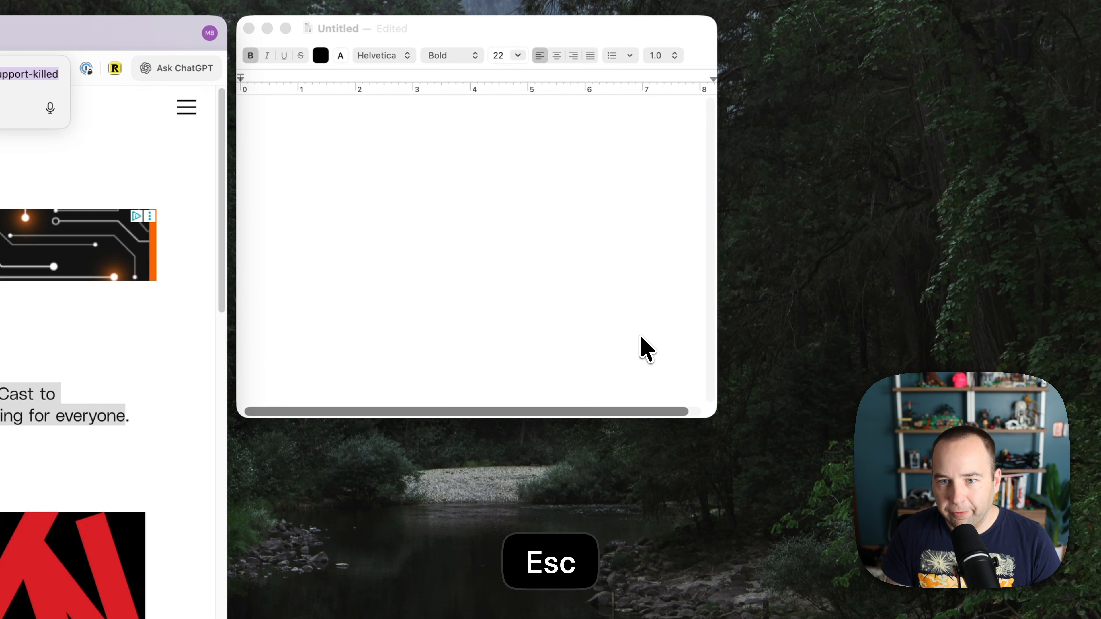
{"action": "key", "text": "super+h"}
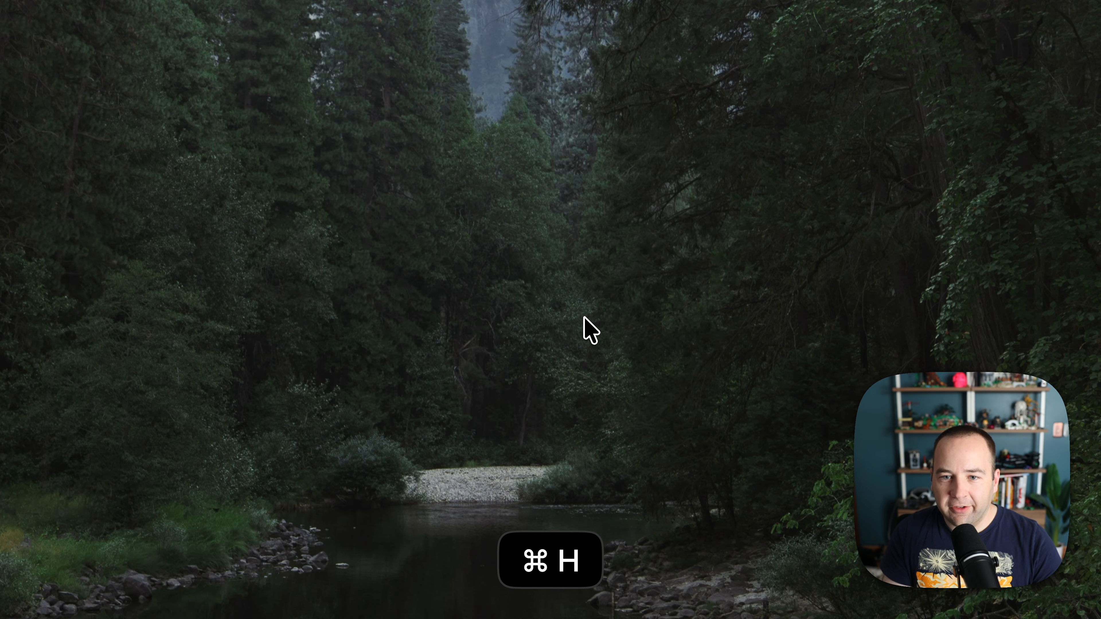
Filter Raycast's Extensions settings by 'clipboard' to find the Clipboard History command.
{"action": "key", "text": "alt+space"}
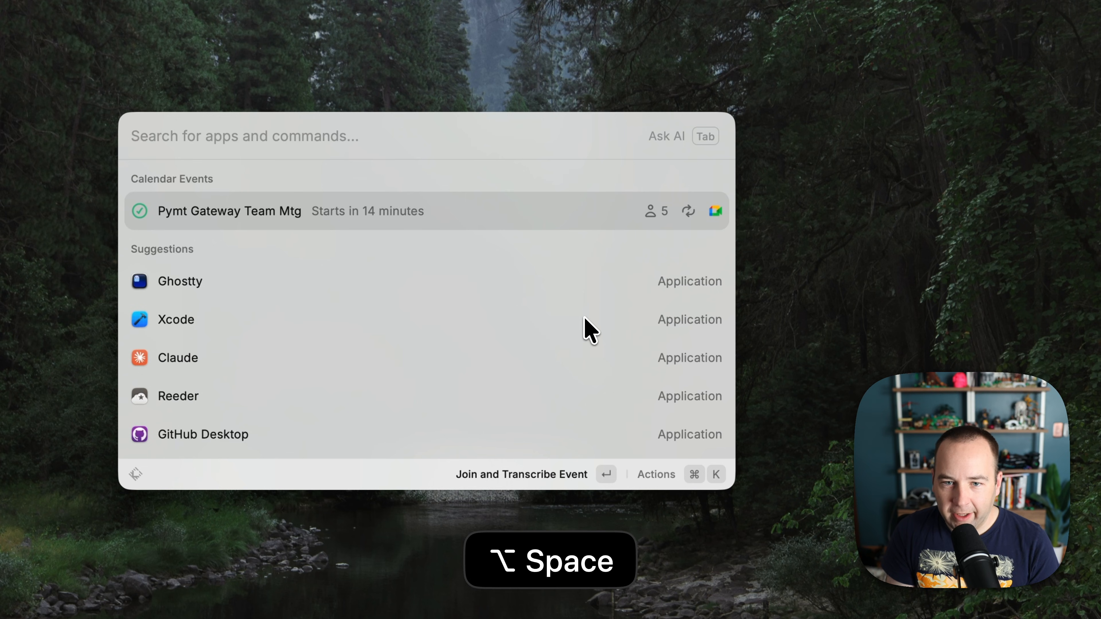
{"action": "key", "text": "super+comma"}
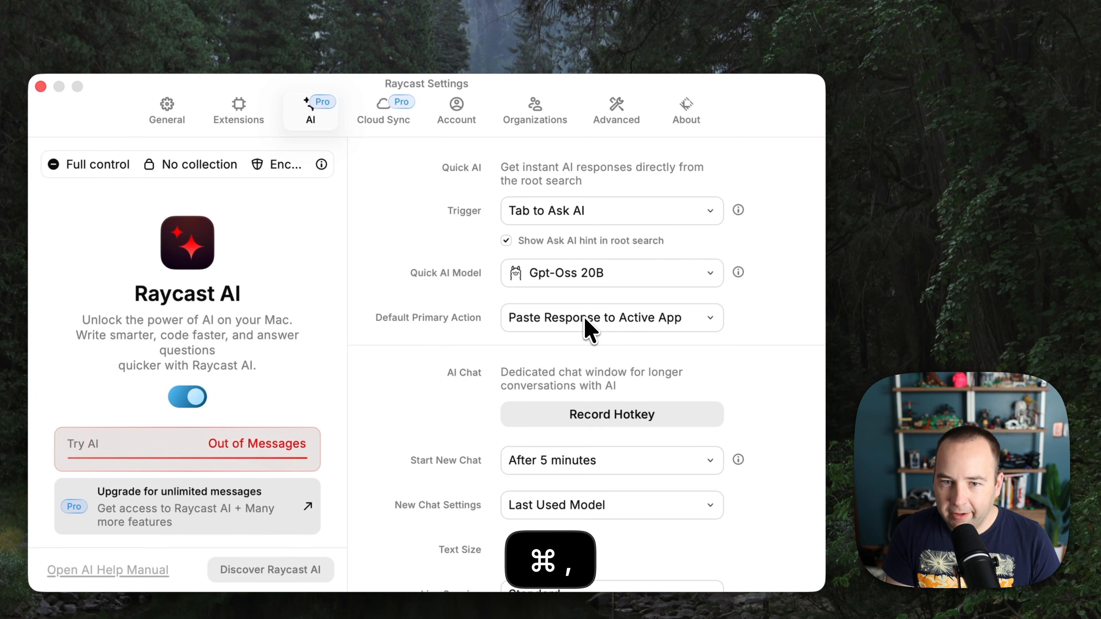
{"action": "left_click", "coordinate": [243, 116]}
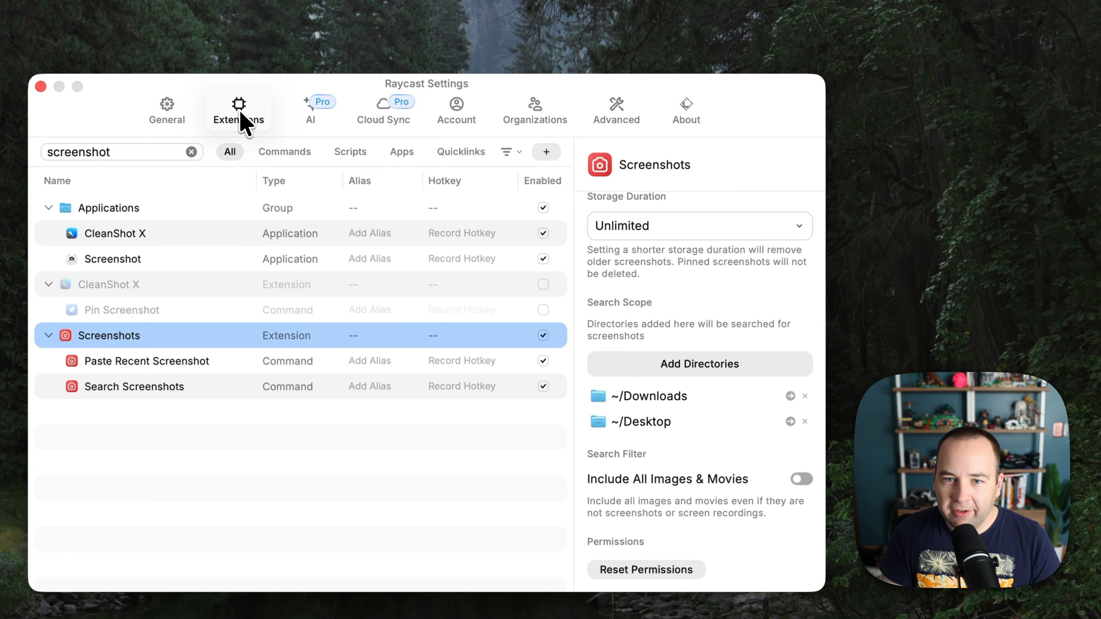
{"action": "left_click", "coordinate": [191, 152]}
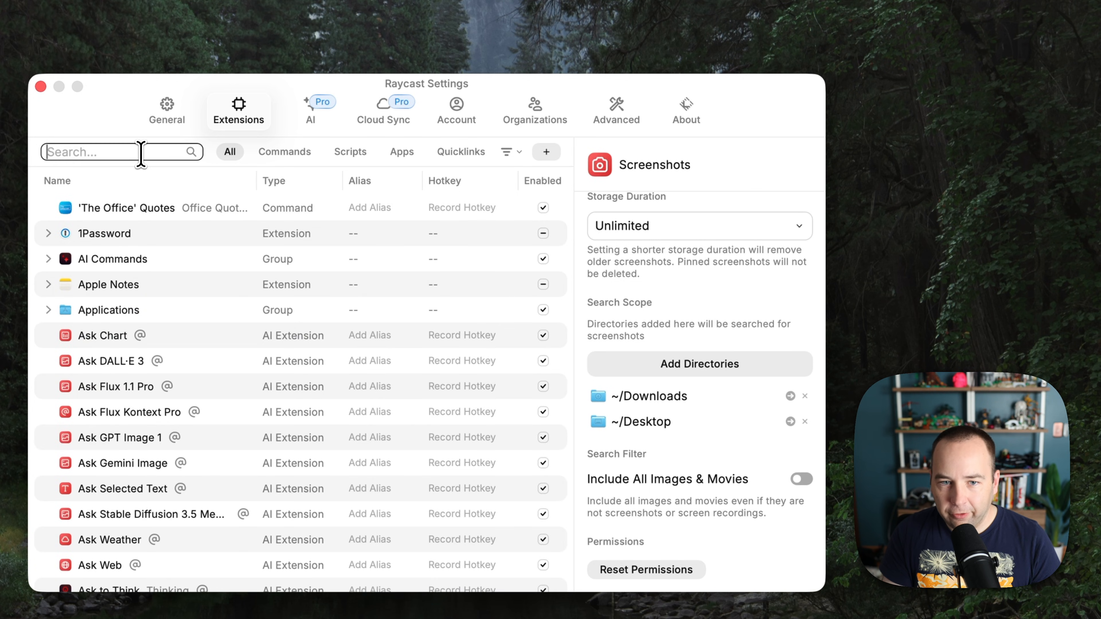
{"action": "type", "text": "clipboard"}
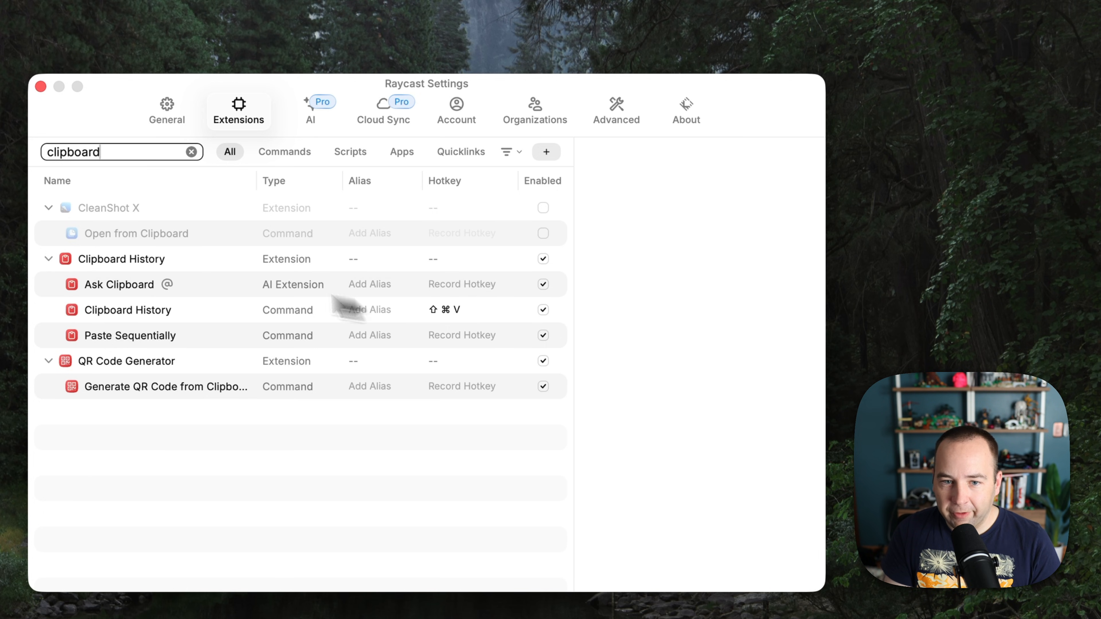
Review Clipboard History options, keeping history for 7 Days, then clear the extension filter.
{"action": "left_click", "coordinate": [149, 262]}
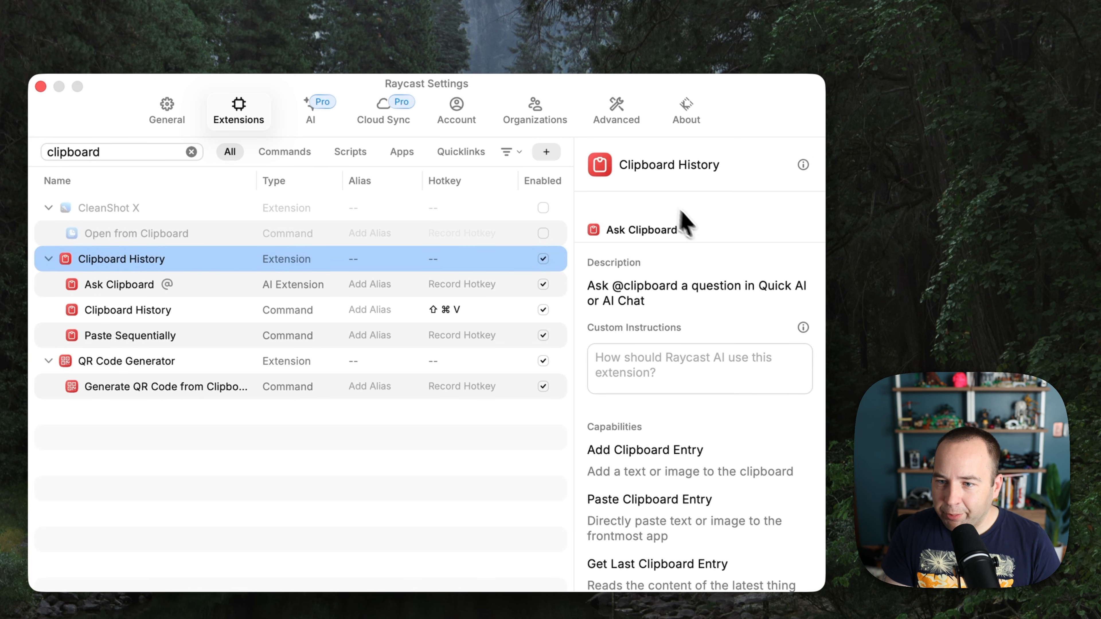
{"action": "scroll", "coordinate": [705, 451], "scroll_direction": "down", "scroll_amount": 2}
{"action": "scroll", "coordinate": [705, 451], "scroll_direction": "down", "scroll_amount": 8}
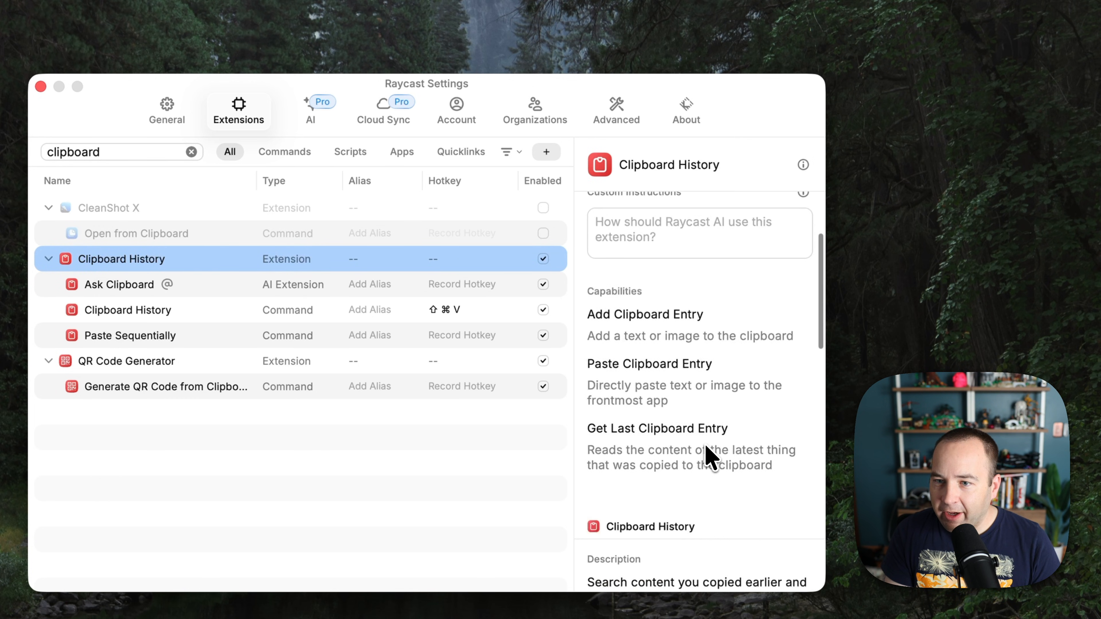
{"action": "scroll", "coordinate": [695, 443], "scroll_direction": "down", "scroll_amount": 5}
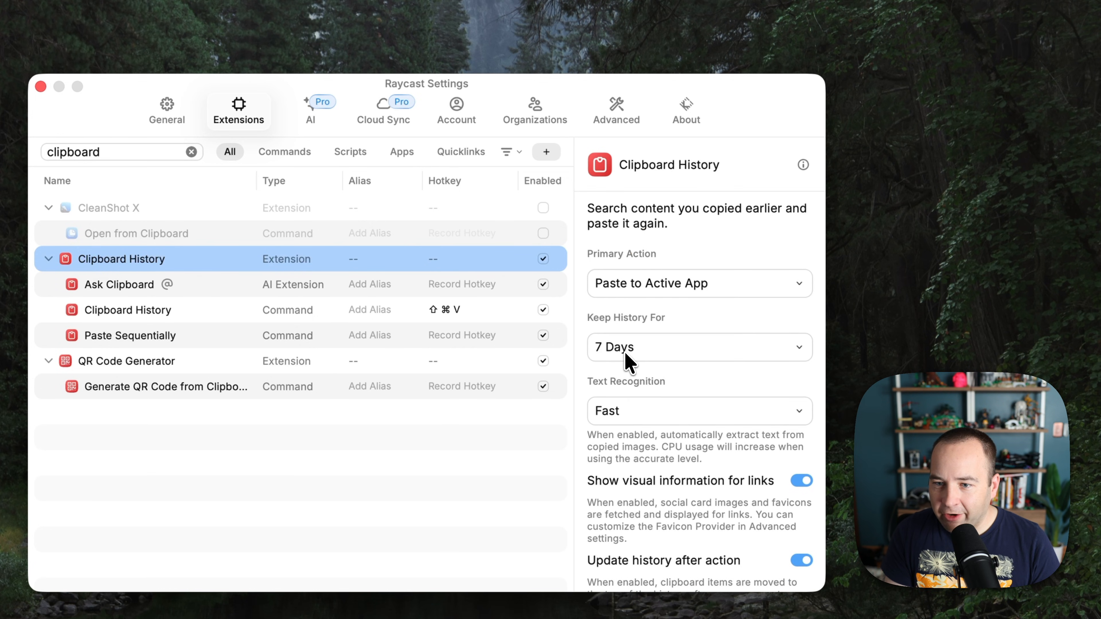
{"action": "left_click", "coordinate": [624, 351]}
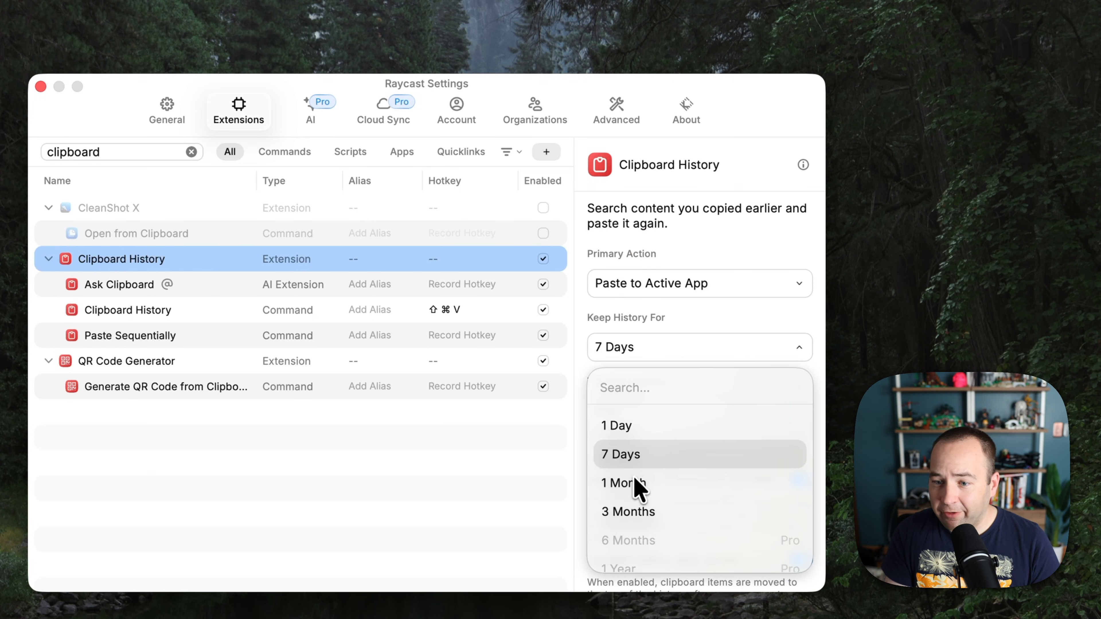
{"action": "scroll", "coordinate": [643, 518], "scroll_direction": "down", "scroll_amount": 2}
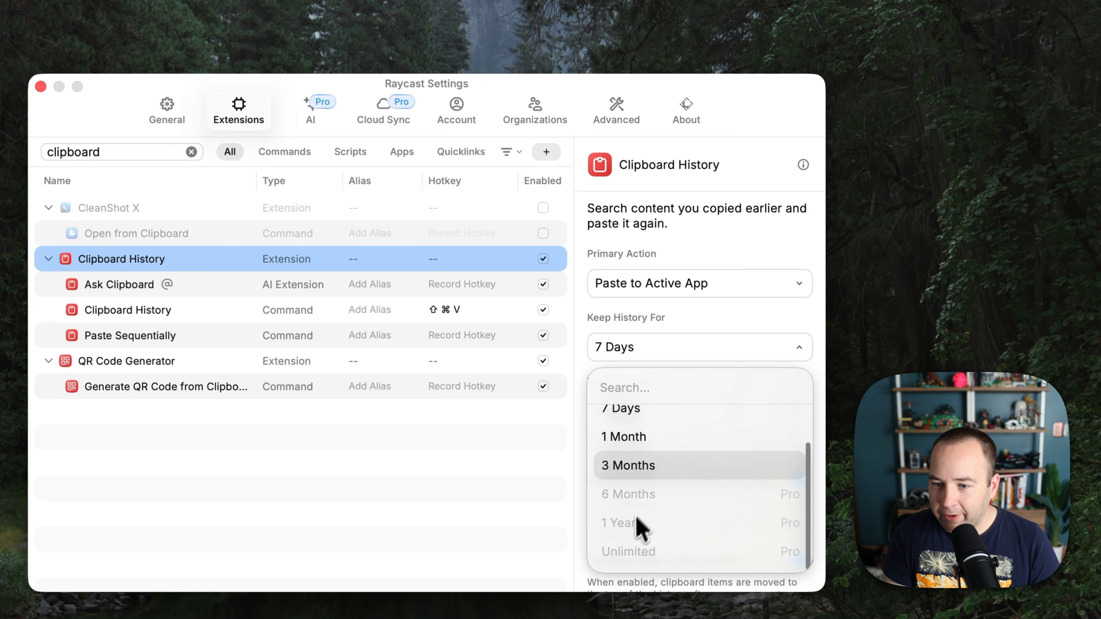
{"action": "left_click", "coordinate": [693, 336]}
{"action": "scroll", "coordinate": [654, 423], "scroll_direction": "down", "scroll_amount": 3}
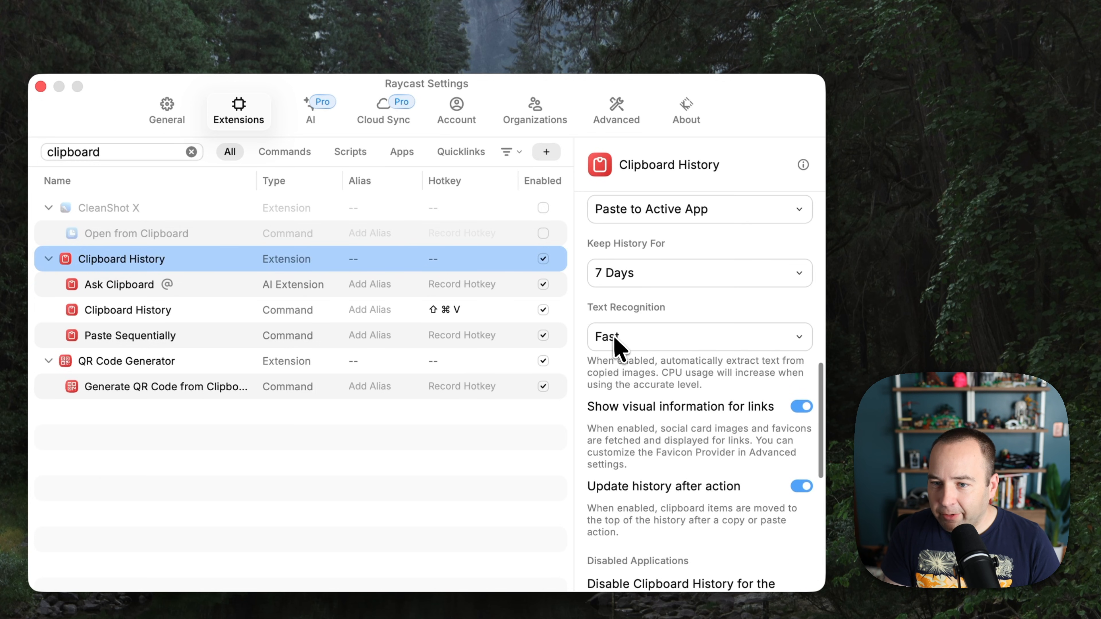
{"action": "scroll", "coordinate": [693, 429], "scroll_direction": "down", "scroll_amount": 5}
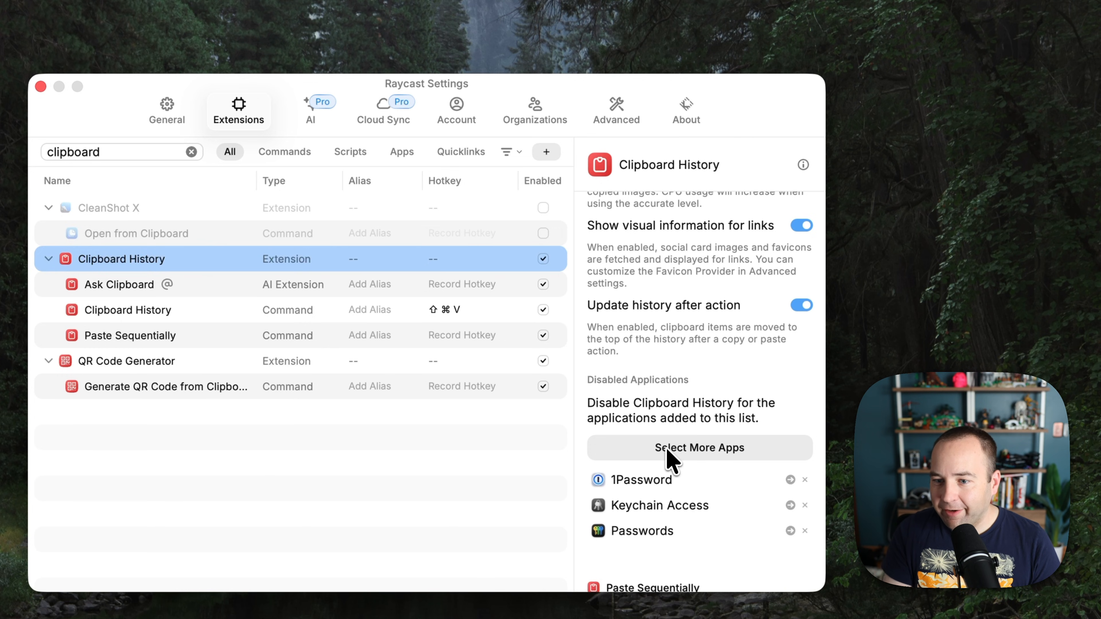
{"action": "scroll", "coordinate": [695, 487], "scroll_direction": "down", "scroll_amount": 2}
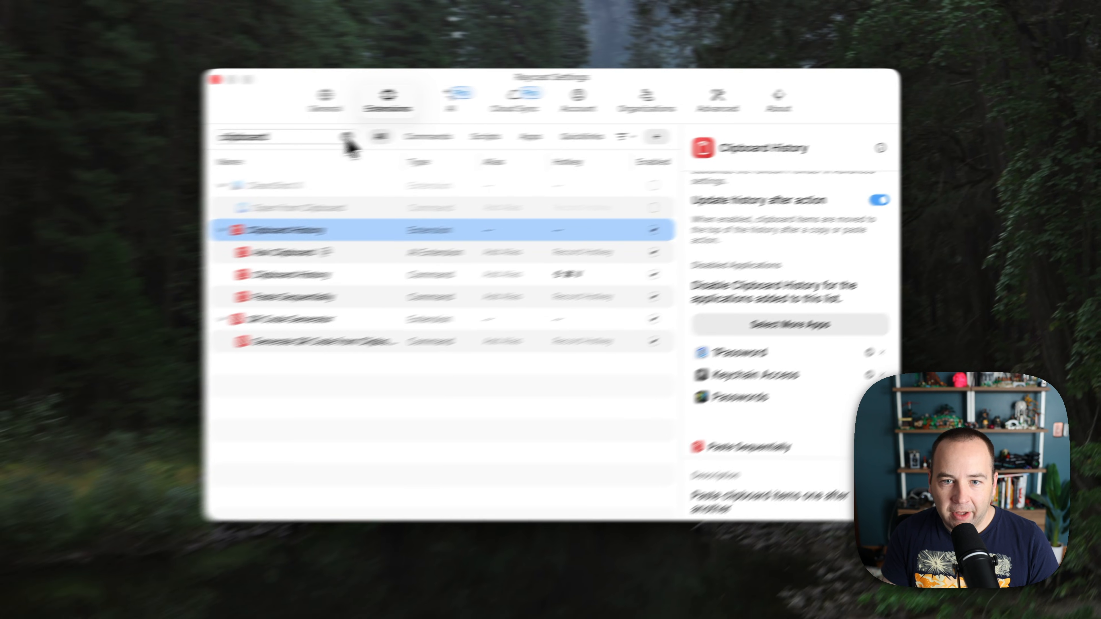
{"action": "left_click", "coordinate": [192, 151]}
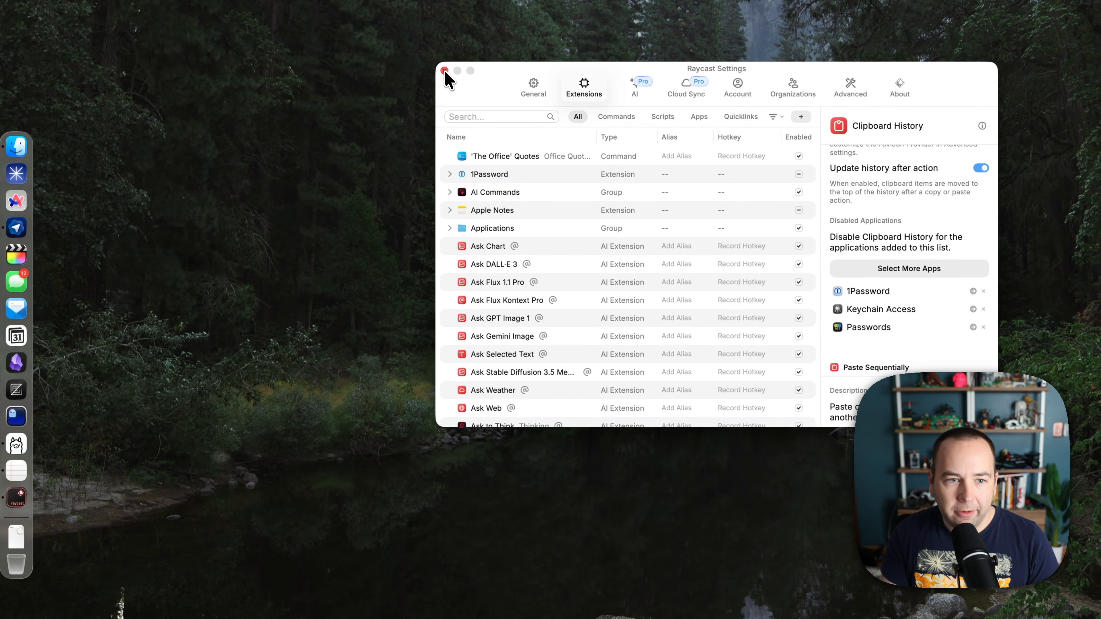
Close Raycast Settings and type "I'm writing something about" in a new TextEdit document.
{"action": "left_click", "coordinate": [445, 71]}
{"action": "left_click", "coordinate": [20, 245]}
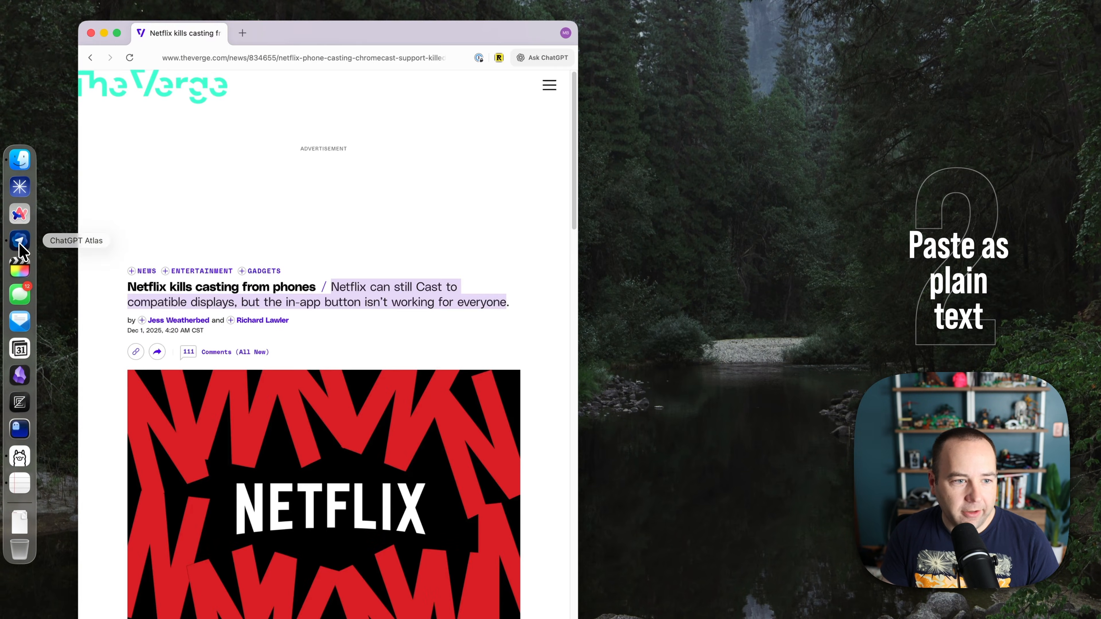
{"action": "left_click", "coordinate": [19, 456]}
{"action": "key", "text": "super+w"}
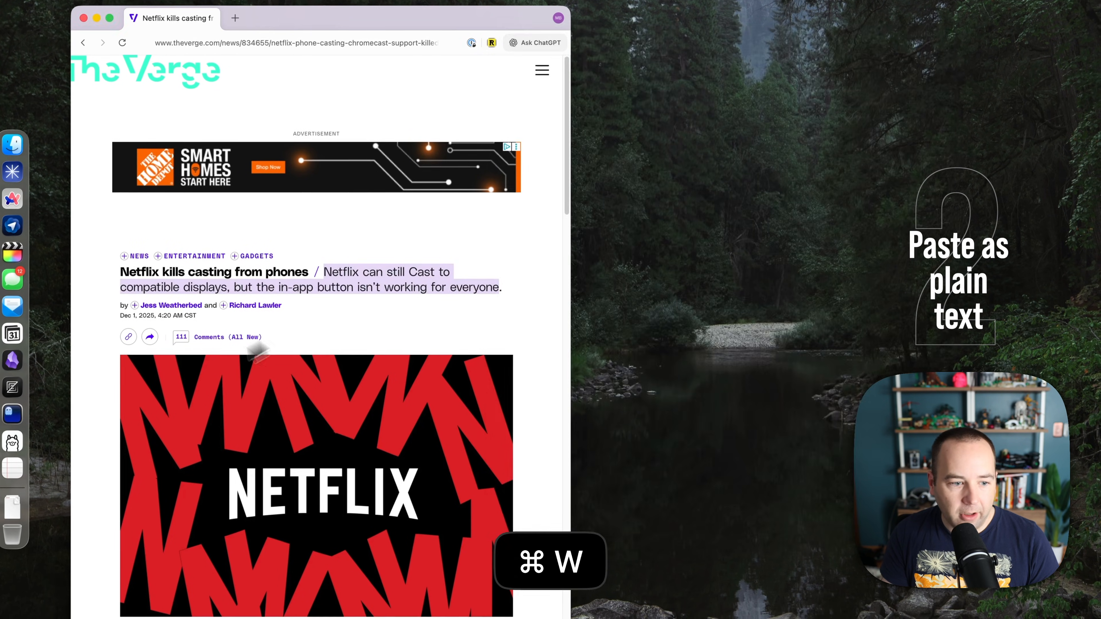
{"action": "left_click", "coordinate": [12, 468]}
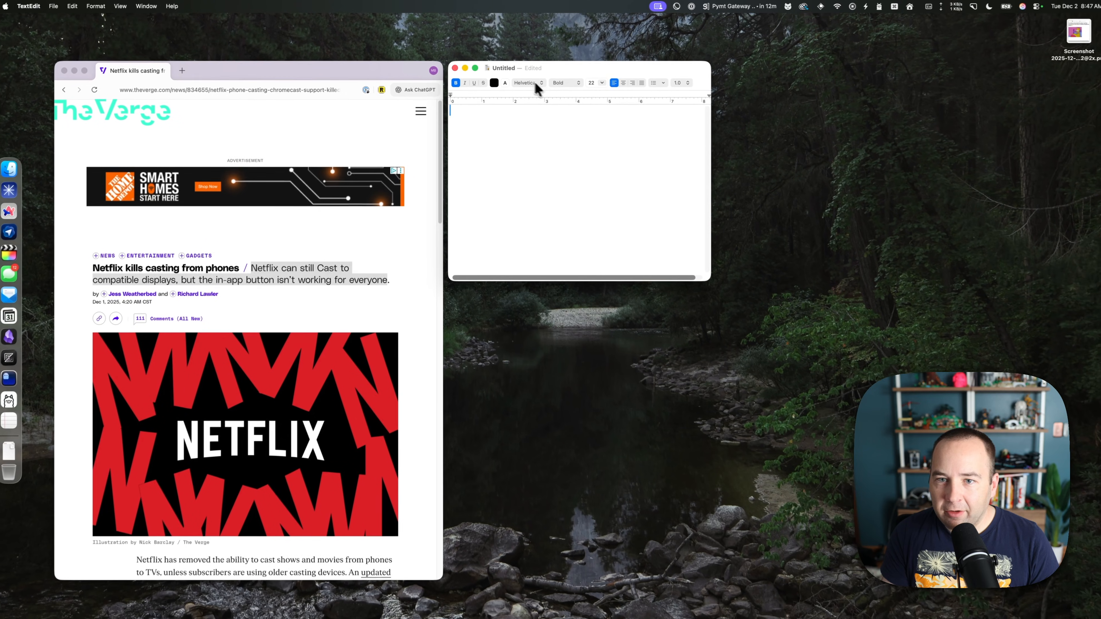
{"action": "type", "text": "I'm writing something abou"}
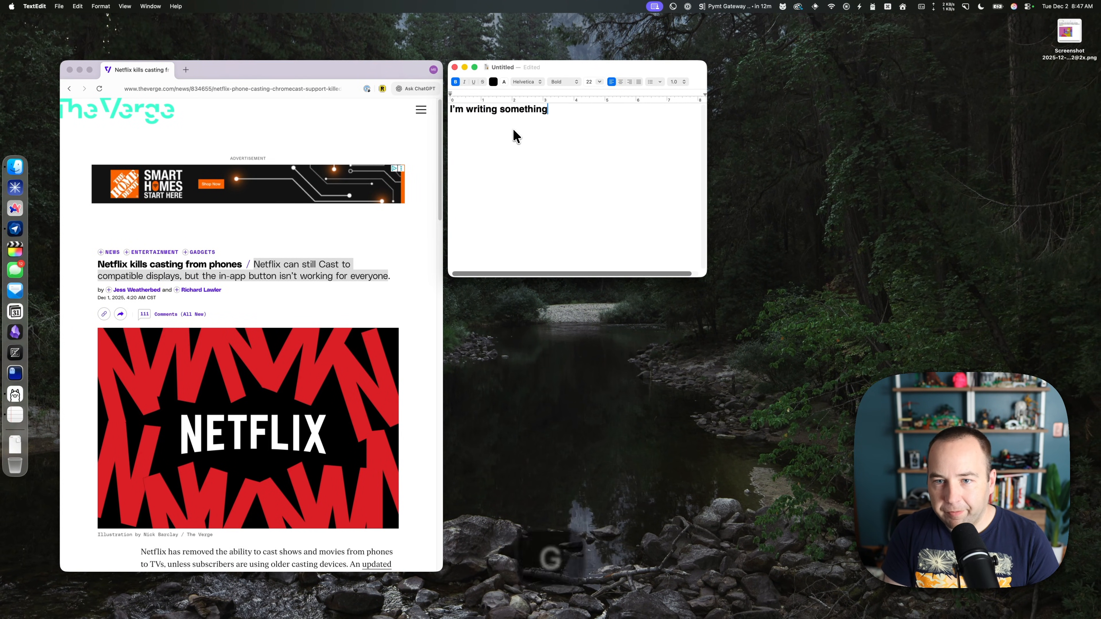
{"action": "type", "text": "t"}
Format the sentence as Regular 14-point Helvetica and copy the Netflix headline from the browser.
{"action": "key", "text": "super+a"}
{"action": "left_click", "coordinate": [589, 82]}
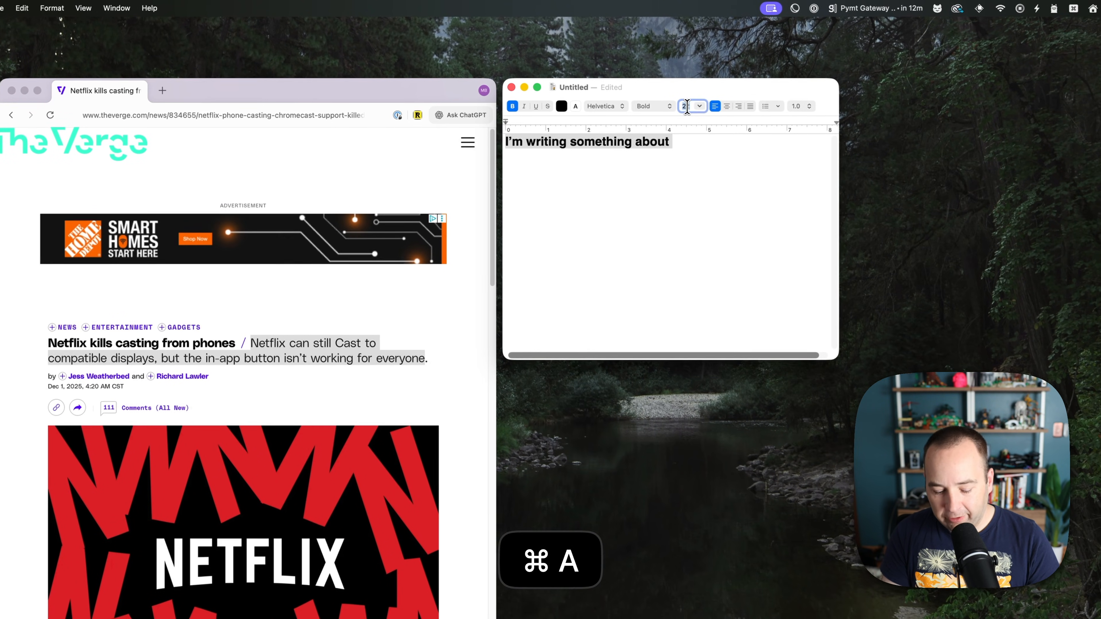
{"action": "type", "text": "12"}
{"action": "key", "text": "Tab"}
{"action": "double_click", "coordinate": [687, 105]}
{"action": "key", "text": "Tab"}
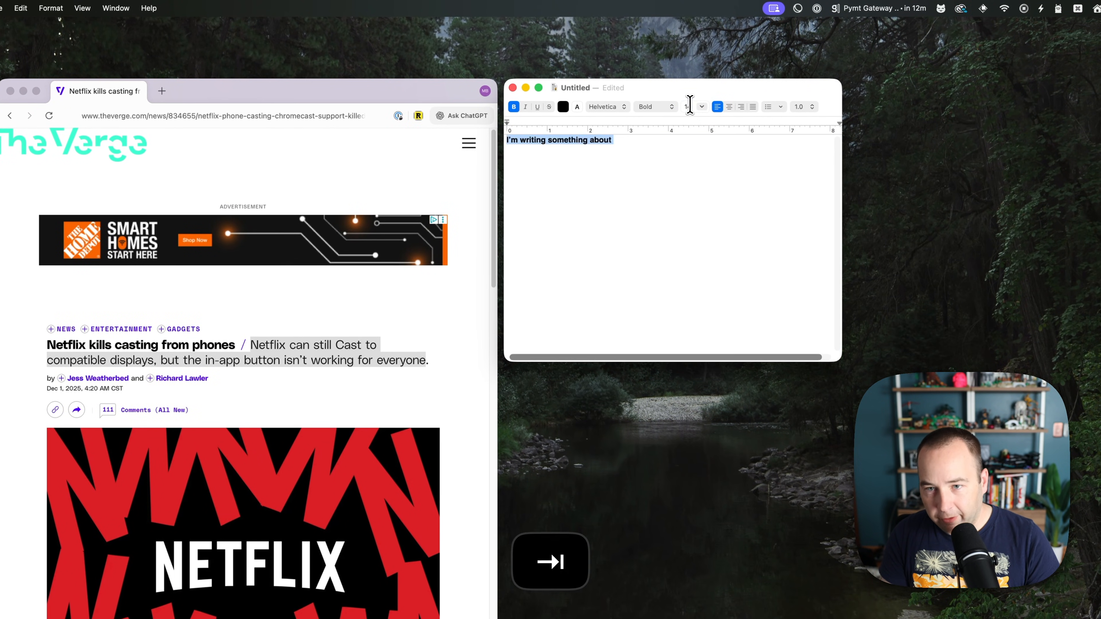
{"action": "left_click", "coordinate": [655, 108]}
{"action": "left_click", "coordinate": [657, 54]}
{"action": "left_click", "coordinate": [640, 169]}
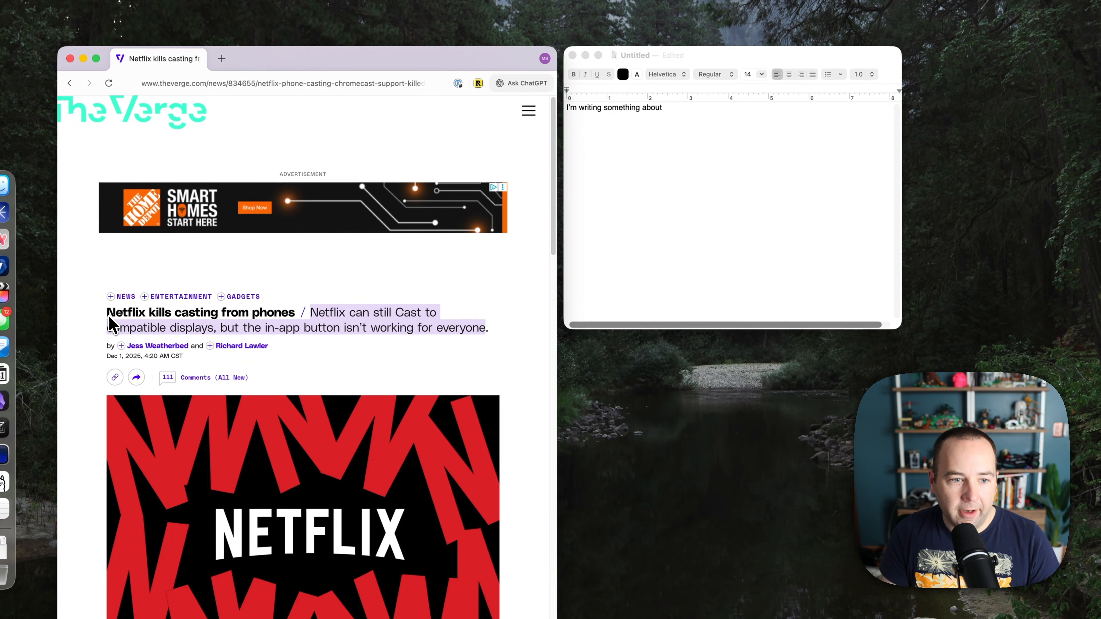
{"action": "left_click_drag", "start_coordinate": [86, 323], "coordinate": [272, 324]}
{"action": "key", "text": "cmd+c"}
Paste the headline unformatted after the sentence, replacing the bold paste, then hide TextEdit.
{"action": "left_click", "coordinate": [711, 146]}
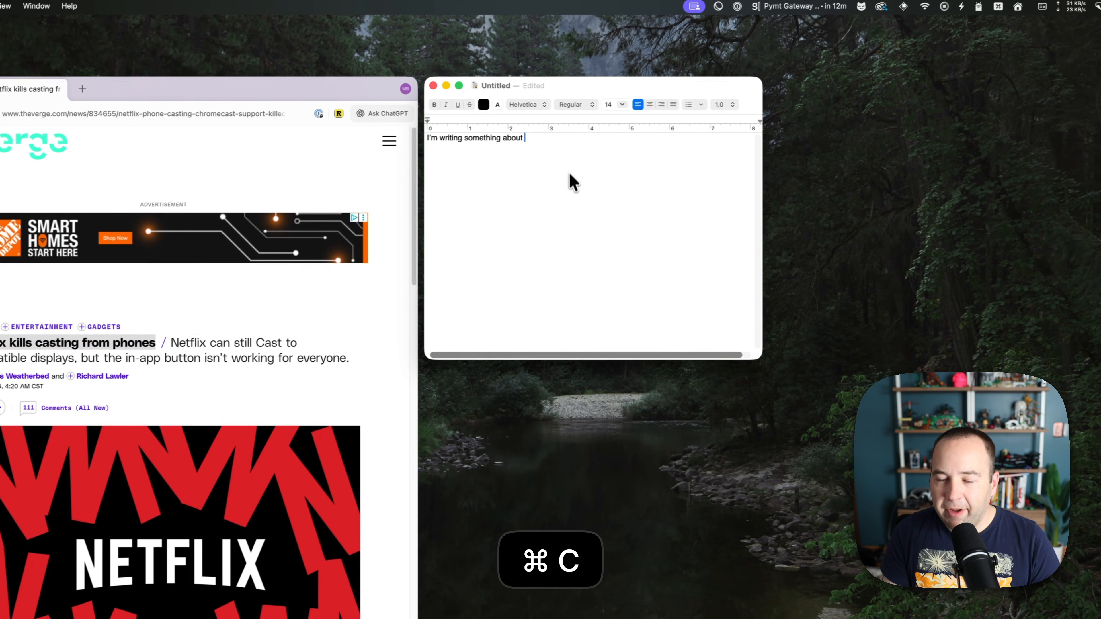
{"action": "key", "text": "cmd+v"}
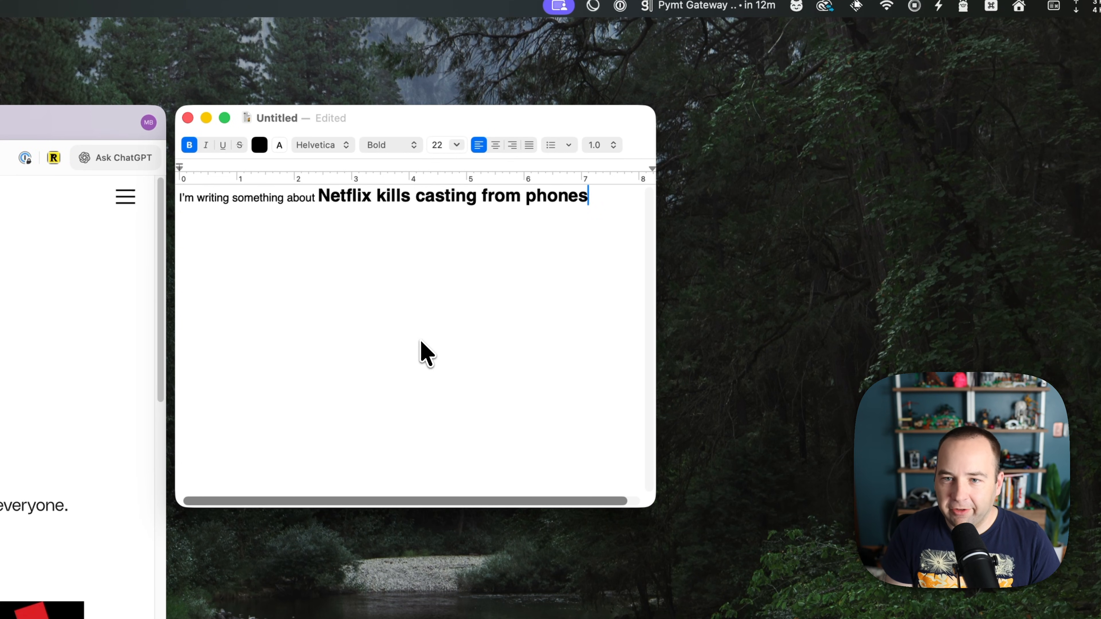
{"action": "key", "text": "cmd+z"}
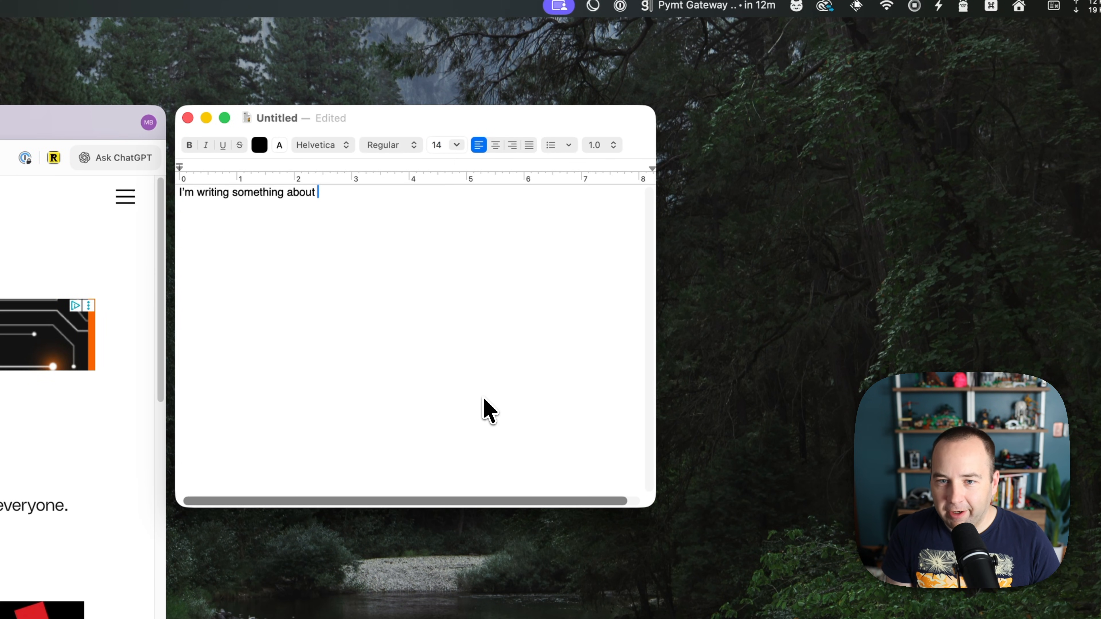
{"action": "key", "text": "ctrl+alt+super+v"}
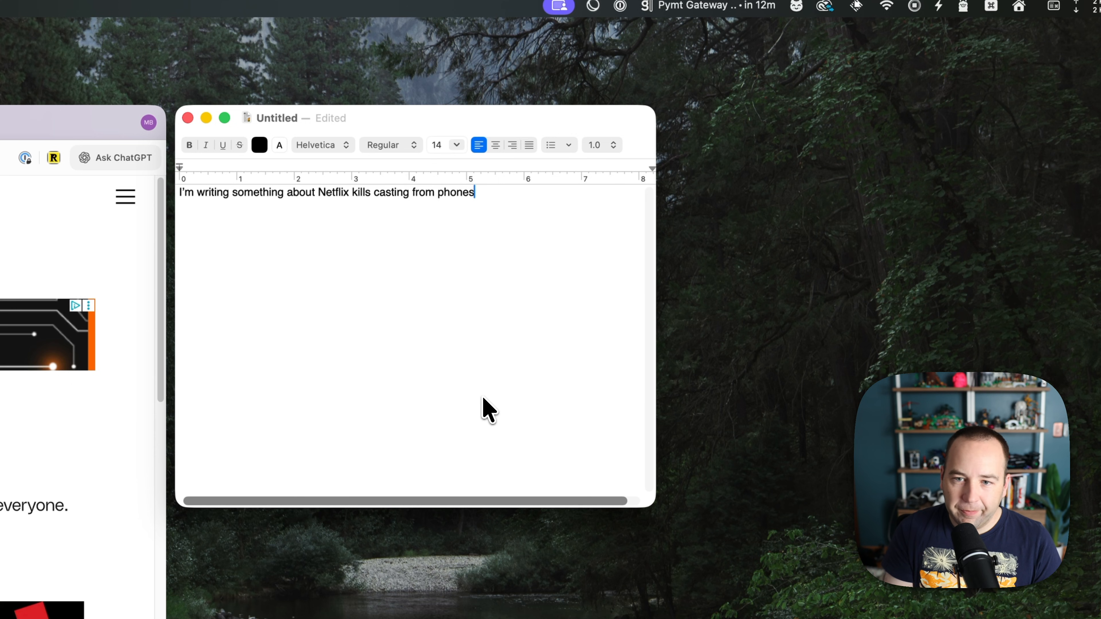
{"action": "key", "text": "super+h"}
{"action": "key", "text": "super+h"}
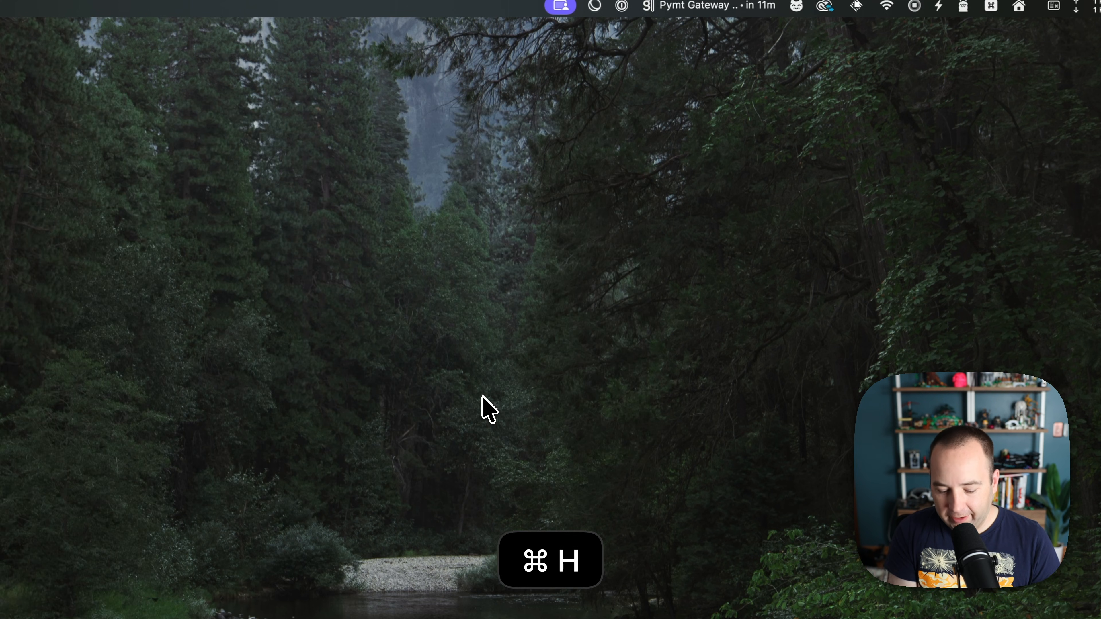
{"action": "key", "text": "alt+space"}
{"action": "type", "text": "pas"}
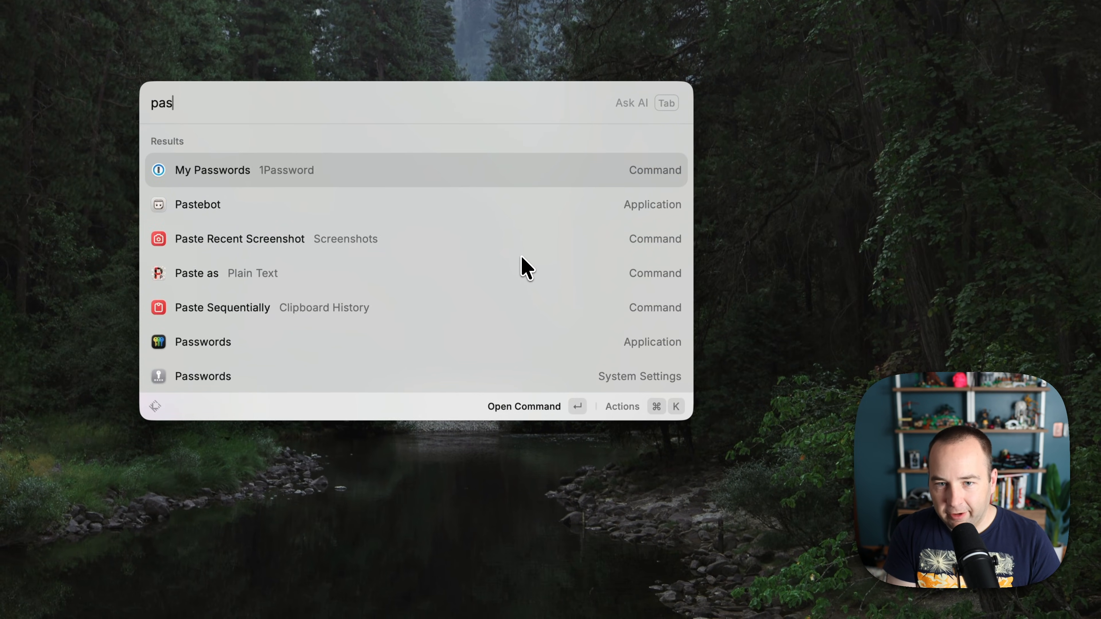
{"action": "type", "text": "te as"}
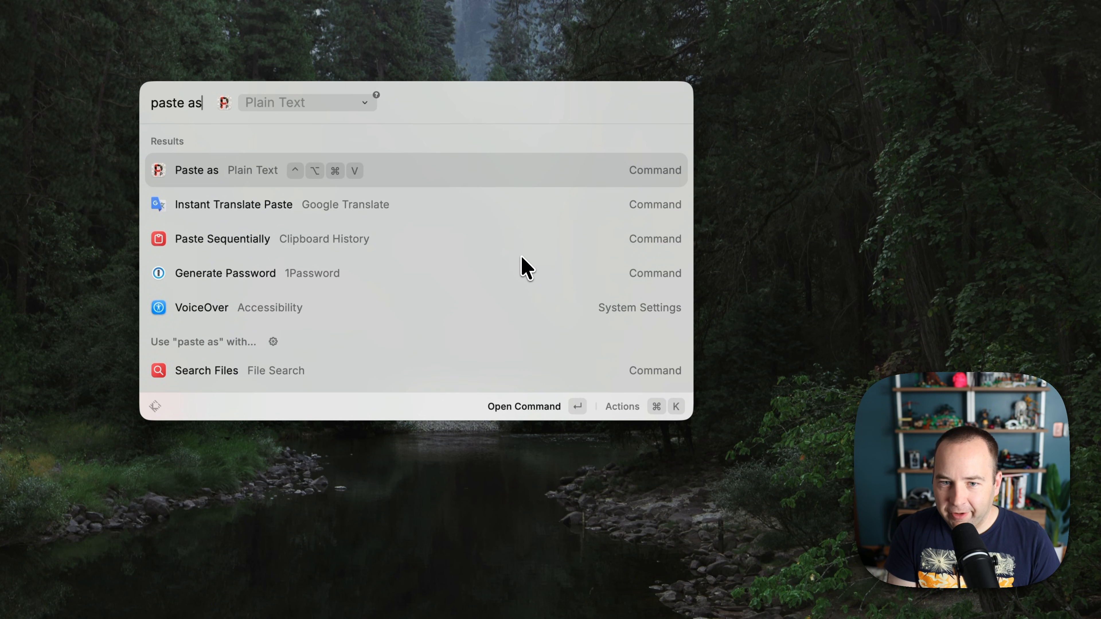
{"action": "key", "text": "super+k"}
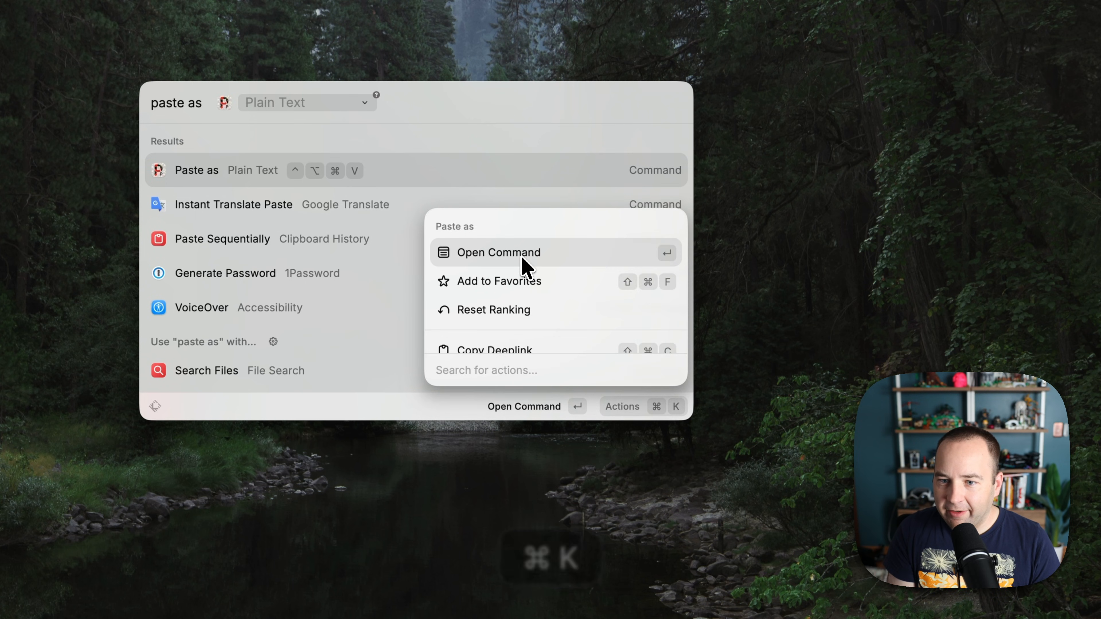
{"action": "key", "text": "Down"}
{"action": "key", "text": "Down"}
{"action": "key", "text": "Down"}
{"action": "key", "text": "Down"}
{"action": "key", "text": "Down"}
{"action": "key", "text": "Up"}
{"action": "key", "text": "Down"}
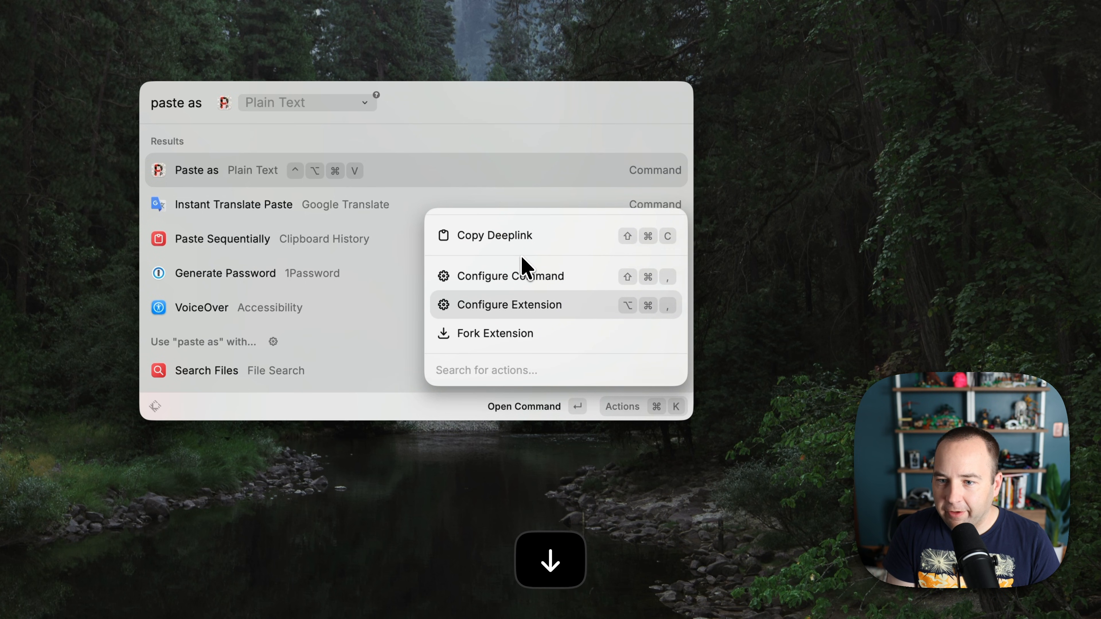
{"action": "key", "text": "Return"}
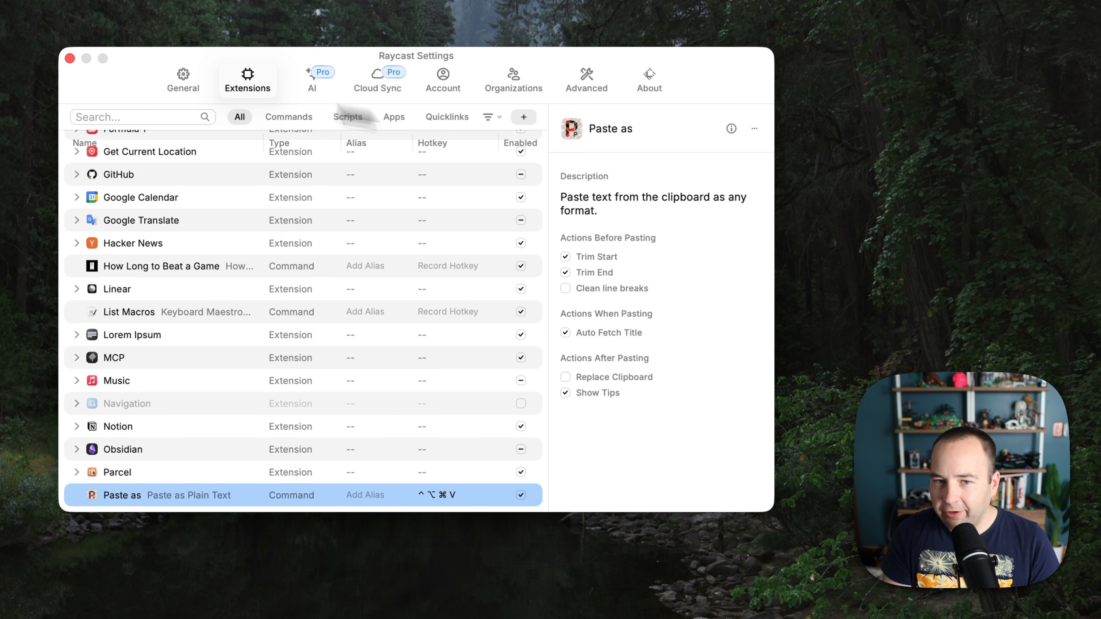
{"action": "left_click", "coordinate": [70, 58]}
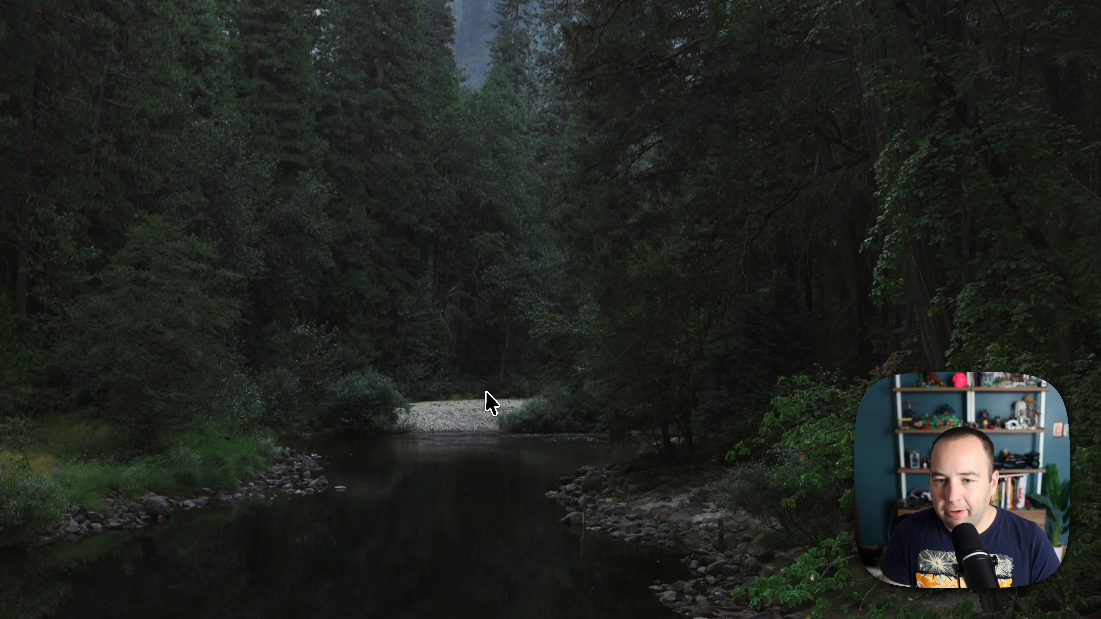
Look up the installed Paste as Plain Text extension in the Raycast Store, then back out.
{"action": "key", "text": "alt+space"}
{"action": "type", "text": "store"}
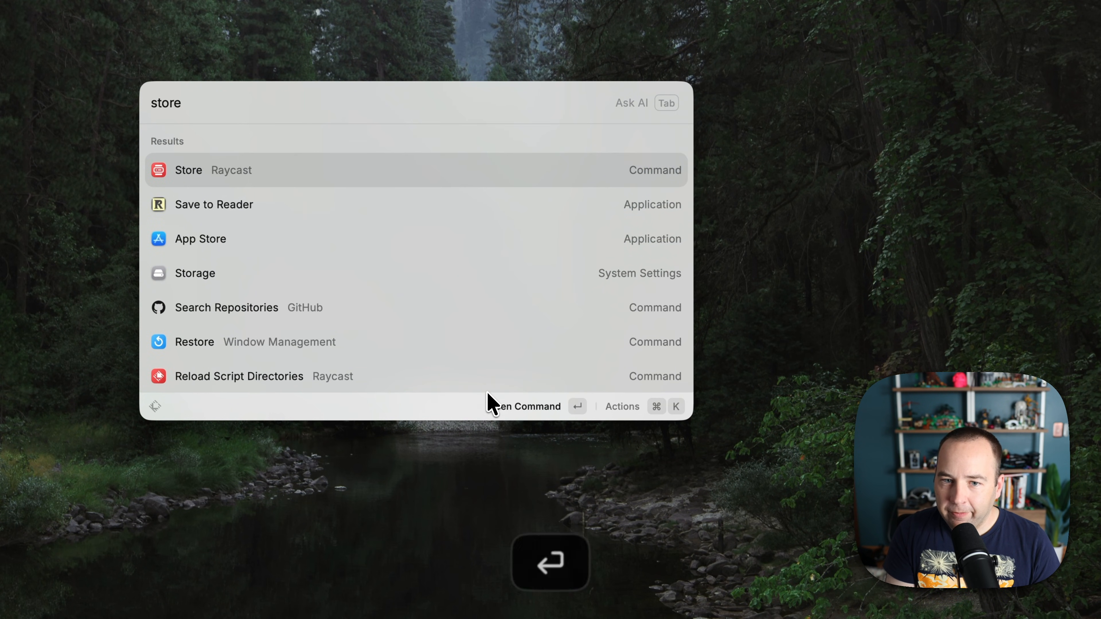
{"action": "key", "text": "Return"}
{"action": "type", "text": "paste as"}
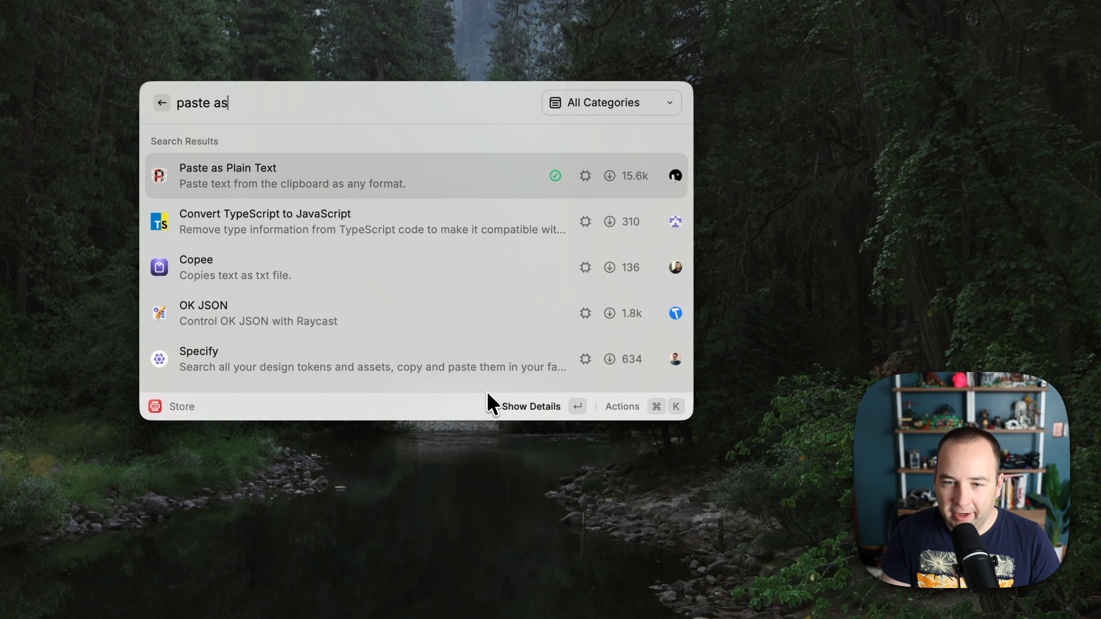
{"action": "key", "text": "Return"}
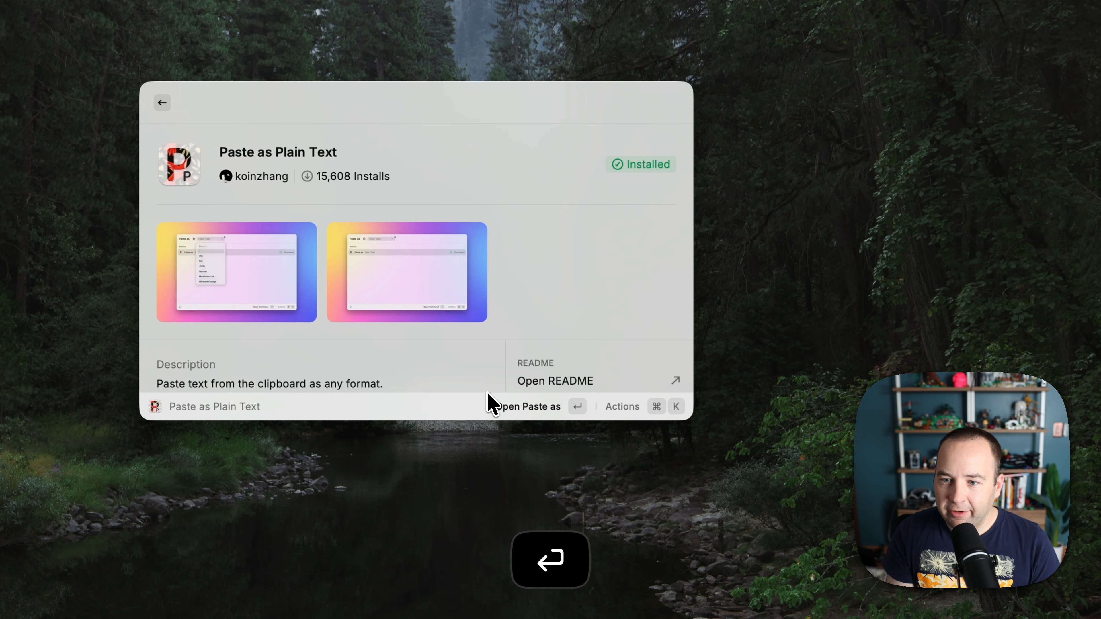
{"action": "key", "text": "Down"}
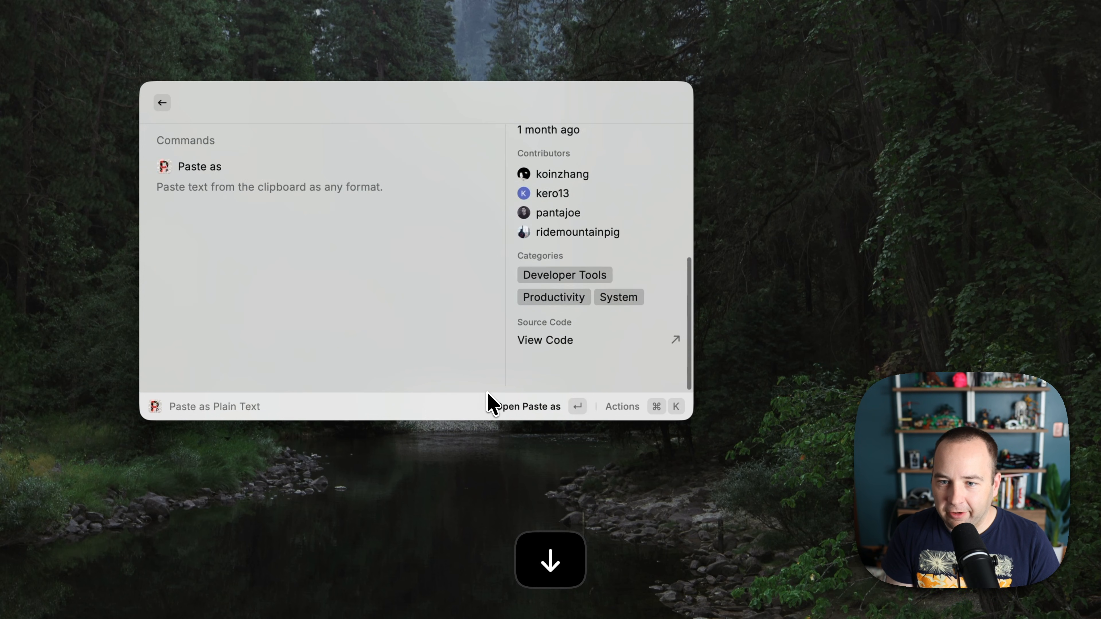
{"action": "key", "text": "Up"}
{"action": "key", "text": "Up"}
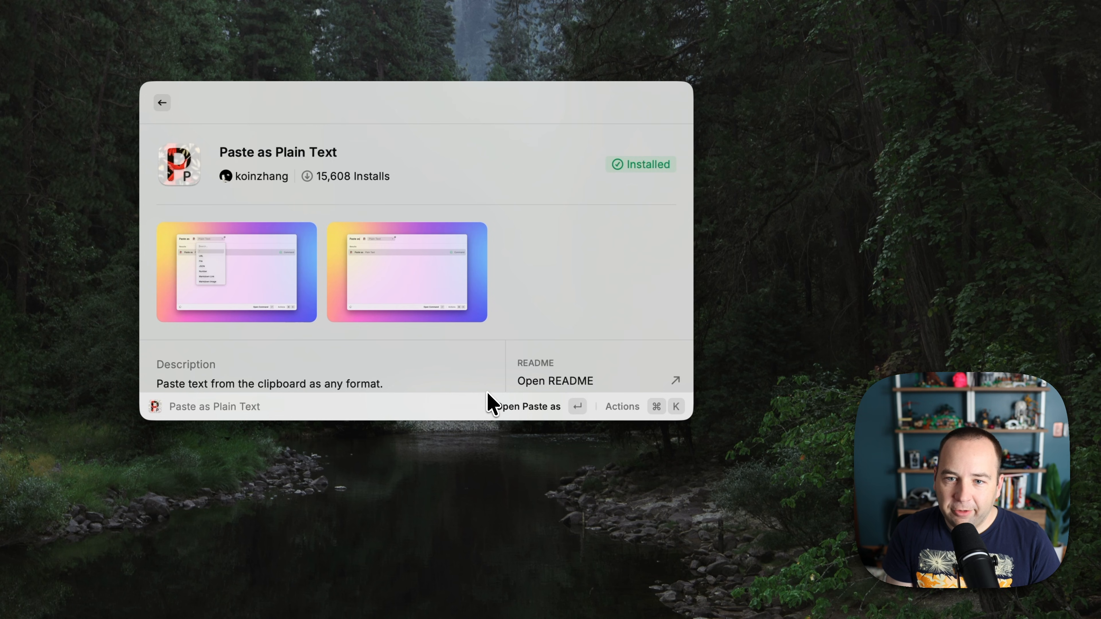
{"action": "key", "text": "Escape"}
{"action": "key", "text": "Escape"}
{"action": "key", "text": "Escape"}
{"action": "key", "text": "Escape"}
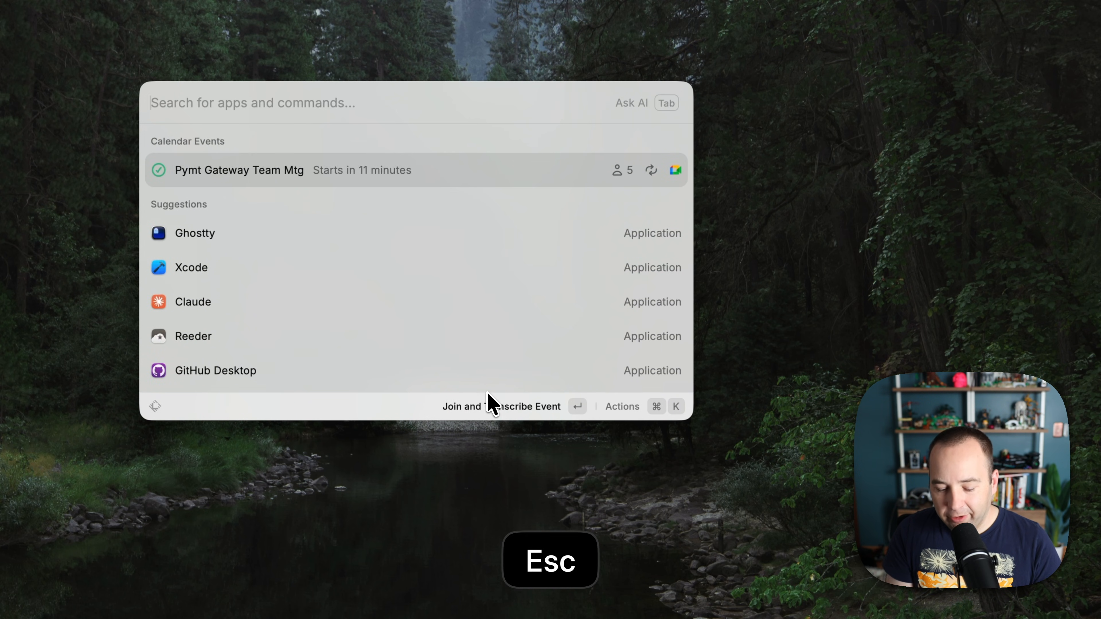
Undo the note's headline, paste it formatted via clipboard history actions, then undo that paste.
{"action": "key", "text": "Escape"}
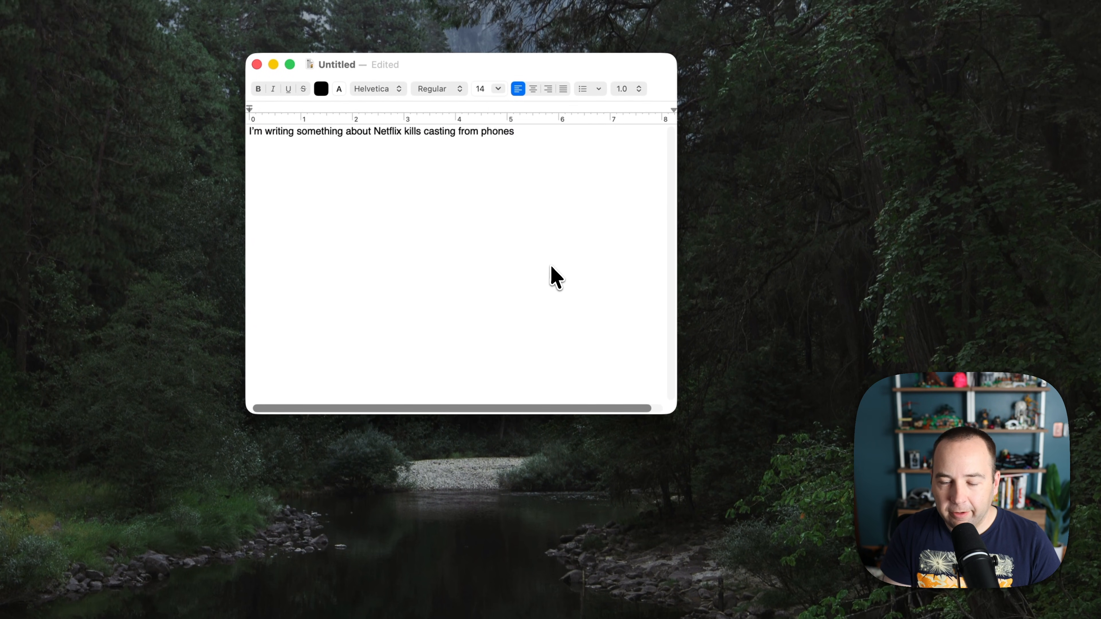
{"action": "key", "text": "super+z"}
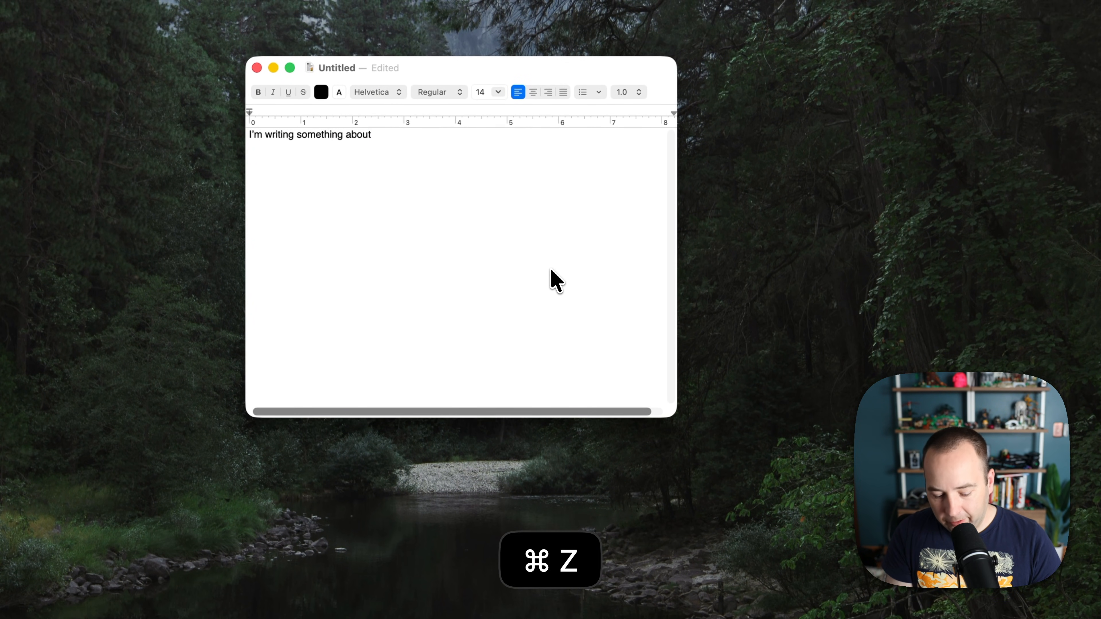
{"action": "key", "text": "super+shift+v"}
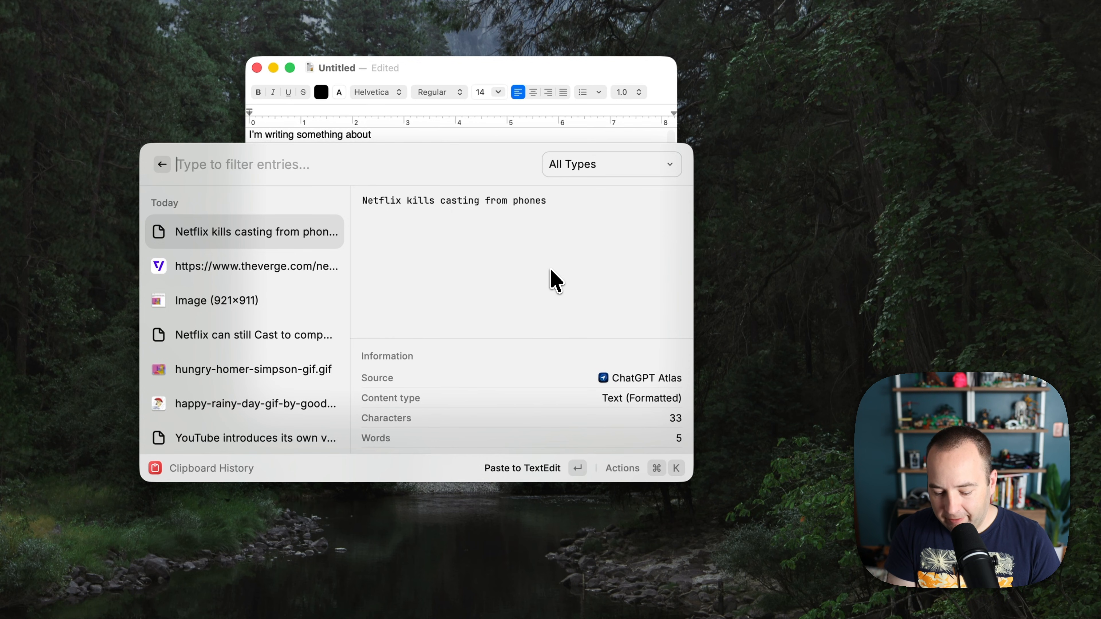
{"action": "key", "text": "super+k"}
{"action": "key", "text": "Down"}
{"action": "key", "text": "Down"}
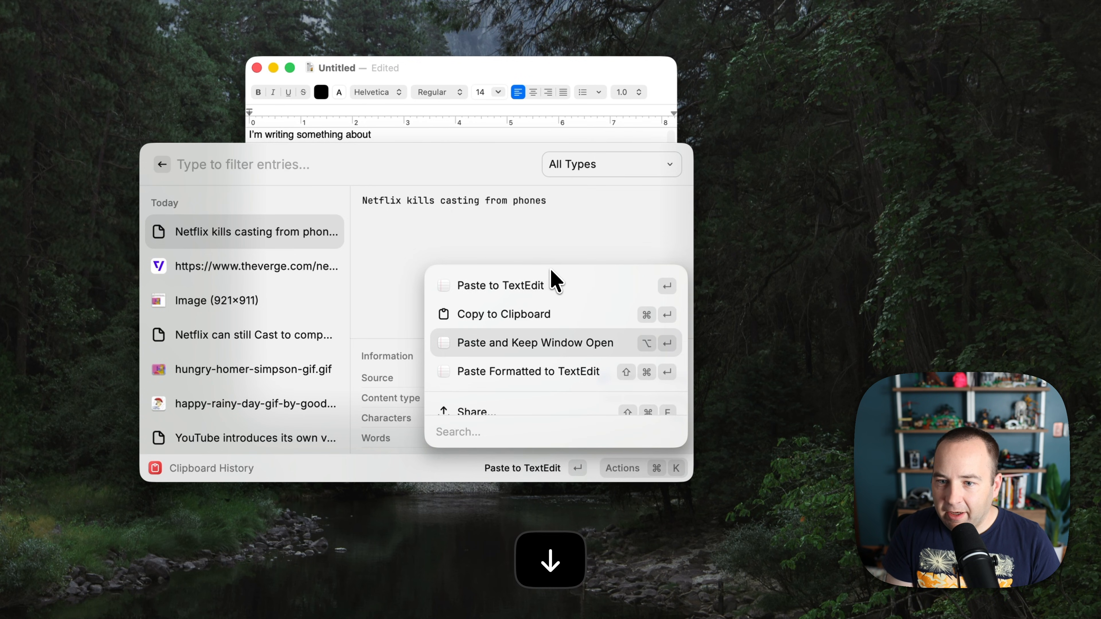
{"action": "key", "text": "Down"}
{"action": "key", "text": "Return"}
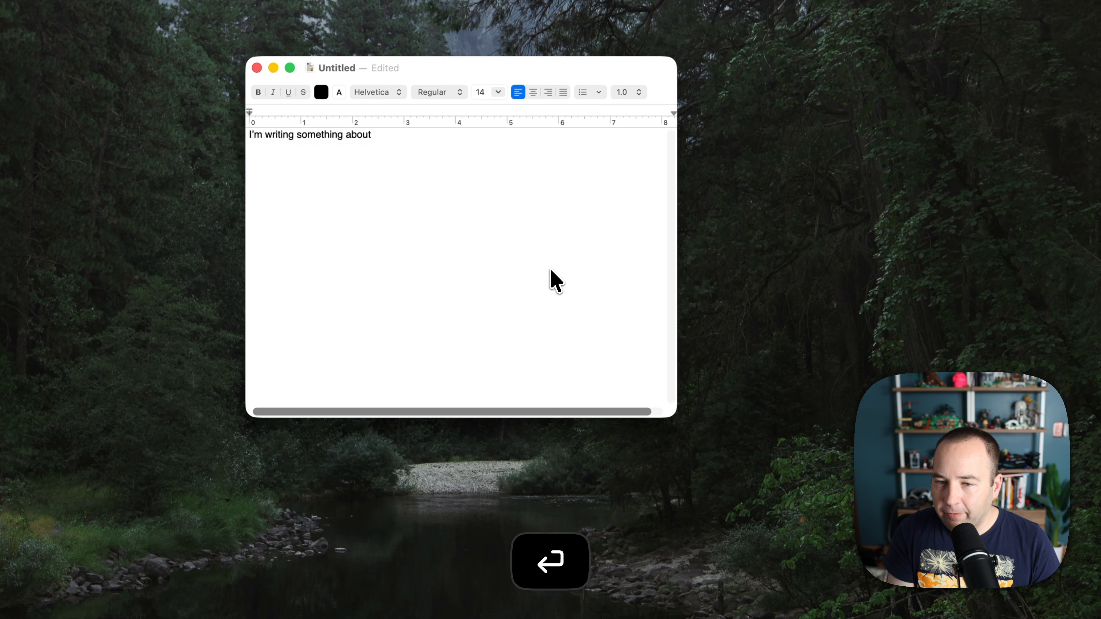
{"action": "key", "text": "super+z"}
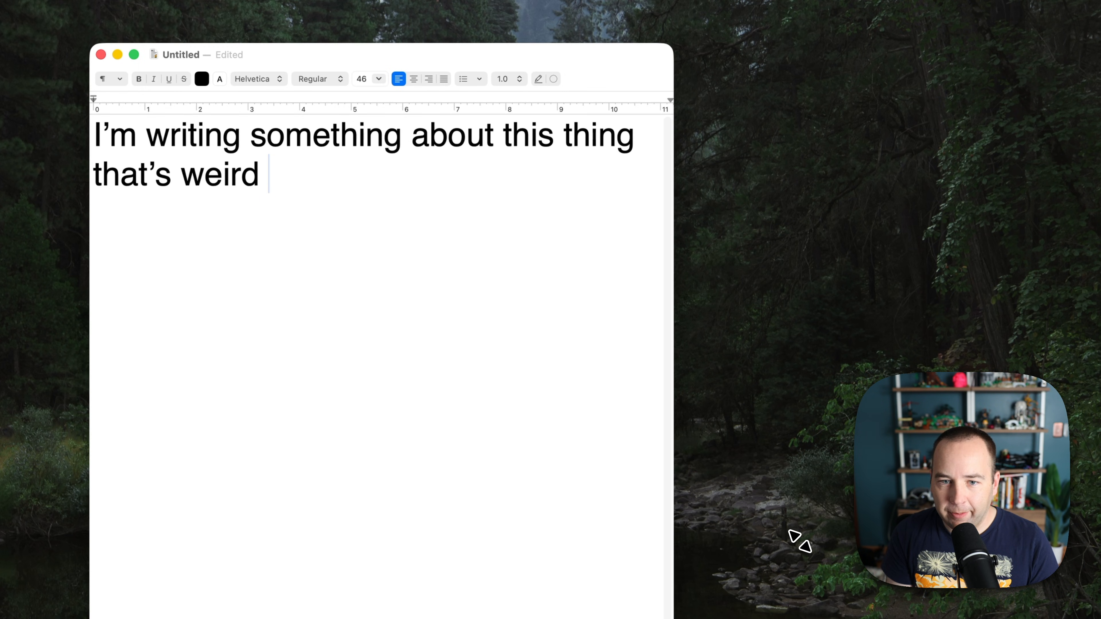
Bring up Raycast's Emoji & Symbols search over the TextEdit note.
{"action": "key", "text": "ctrl+super+space"}
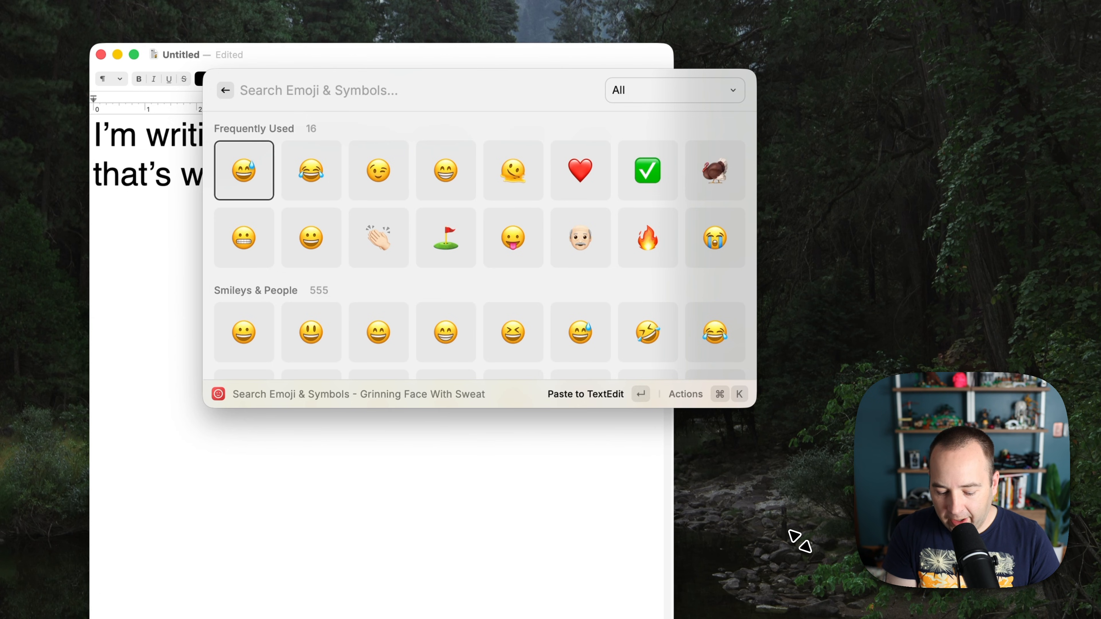
Insert the winking face emoji after 'that's weird', then try and clear a 'funny' search.
{"action": "type", "text": "wink"}
{"action": "key", "text": "Return"}
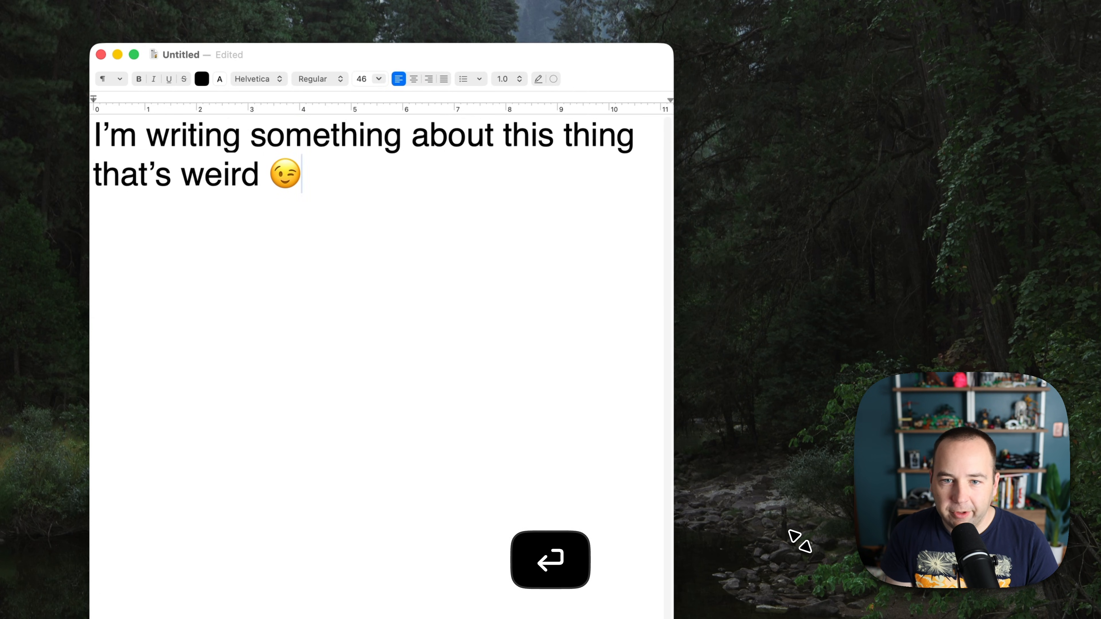
{"action": "key", "text": "super+ctrl+space"}
{"action": "key", "text": "BackSpace"}
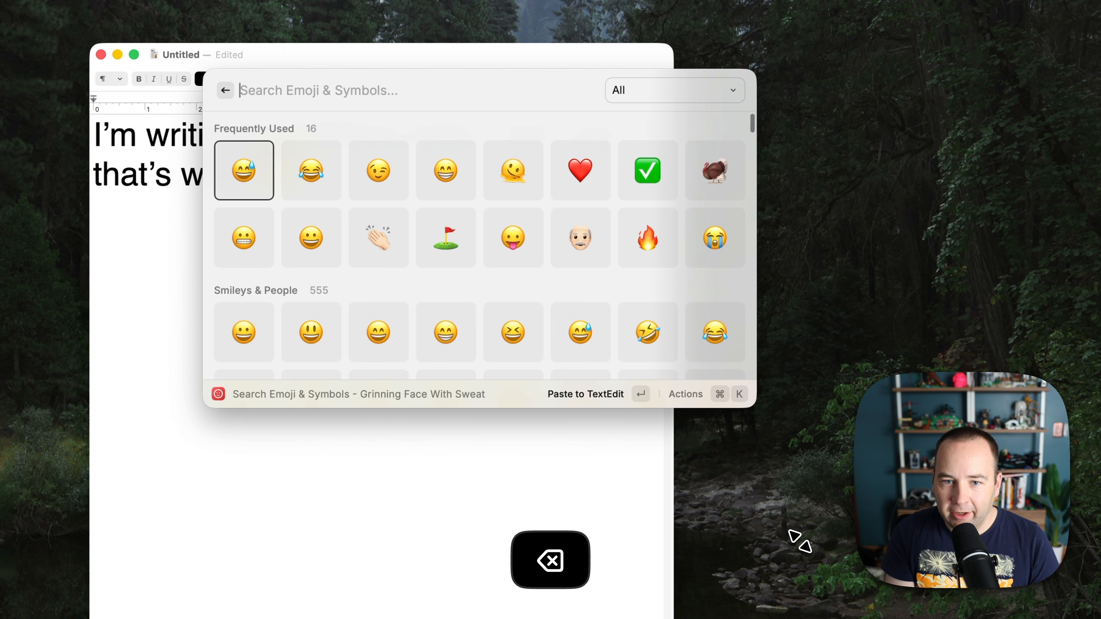
{"action": "type", "text": "funny"}
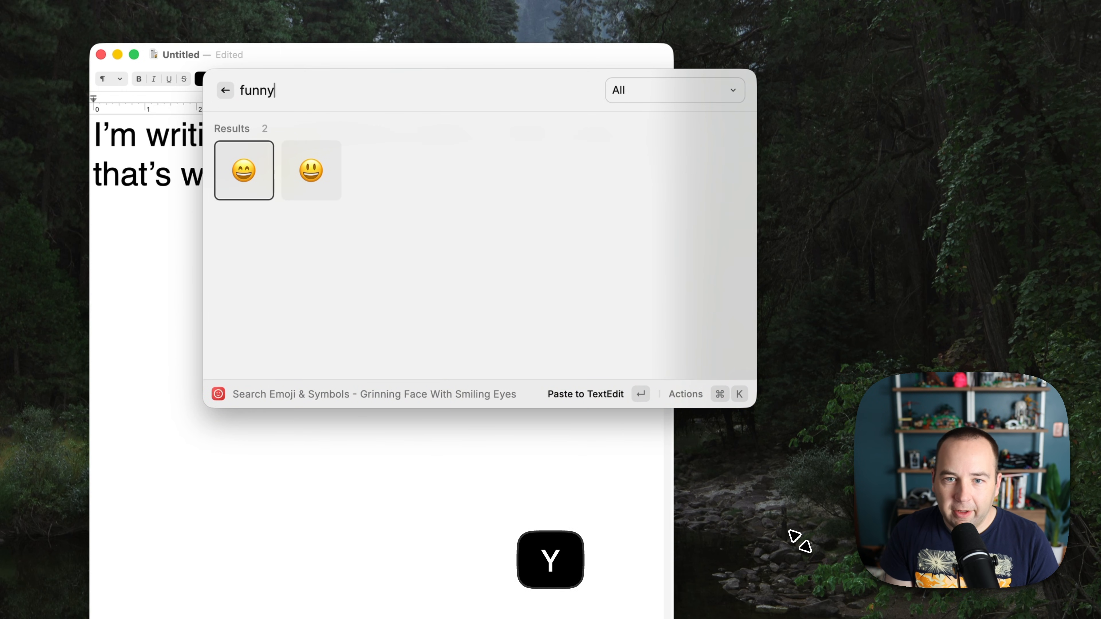
{"action": "key", "text": "super+a"}
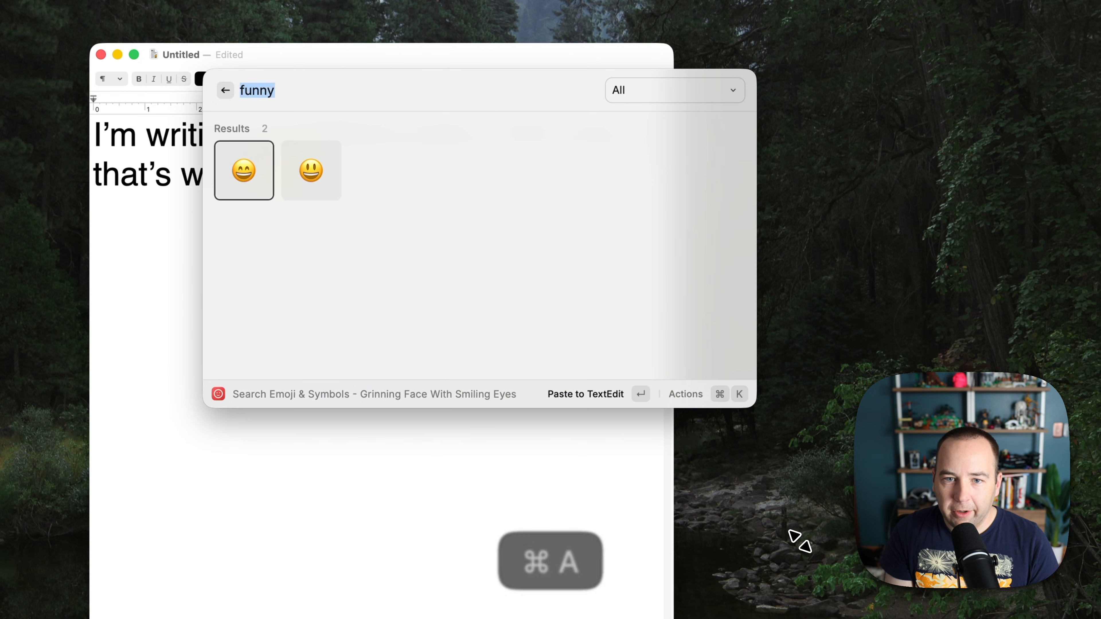
{"action": "key", "text": "BackSpace"}
{"action": "key", "text": "Escape"}
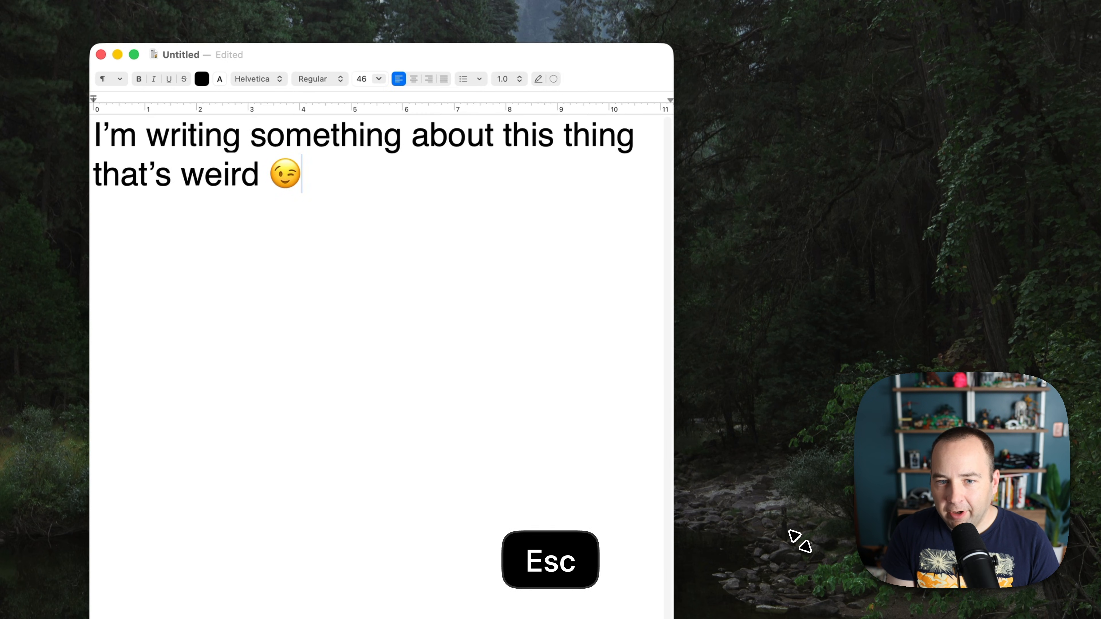
Browse emoji results for 'wacky' and 'super wacky', then close the search.
{"action": "key", "text": "super+ctrl+space"}
{"action": "type", "text": "w"}
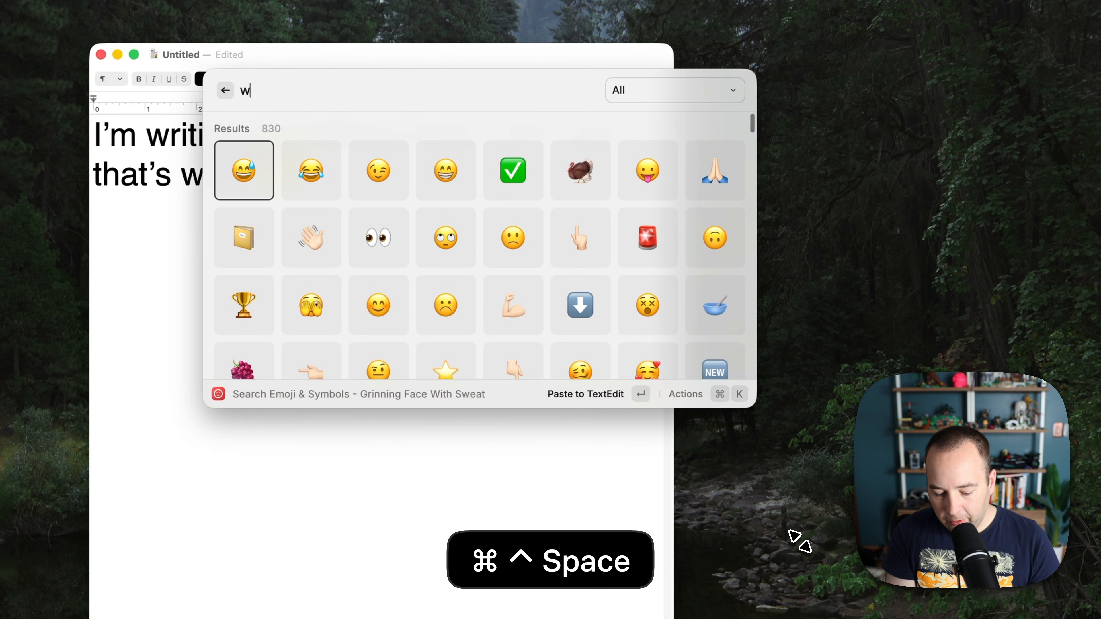
{"action": "type", "text": "acky"}
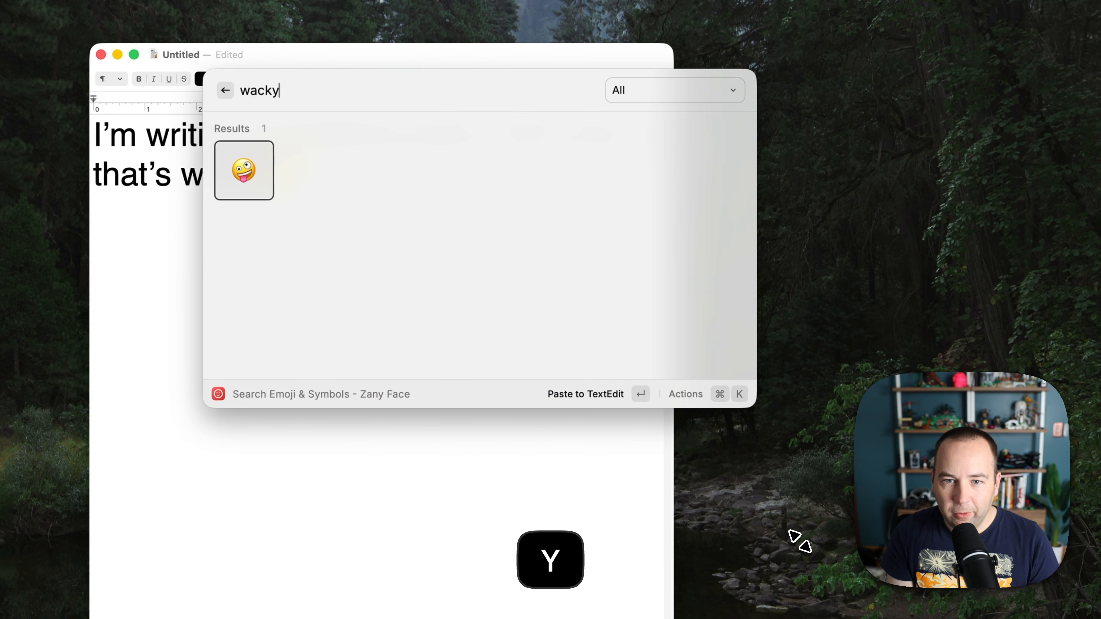
{"action": "key", "text": "super+Left"}
{"action": "type", "text": "super"}
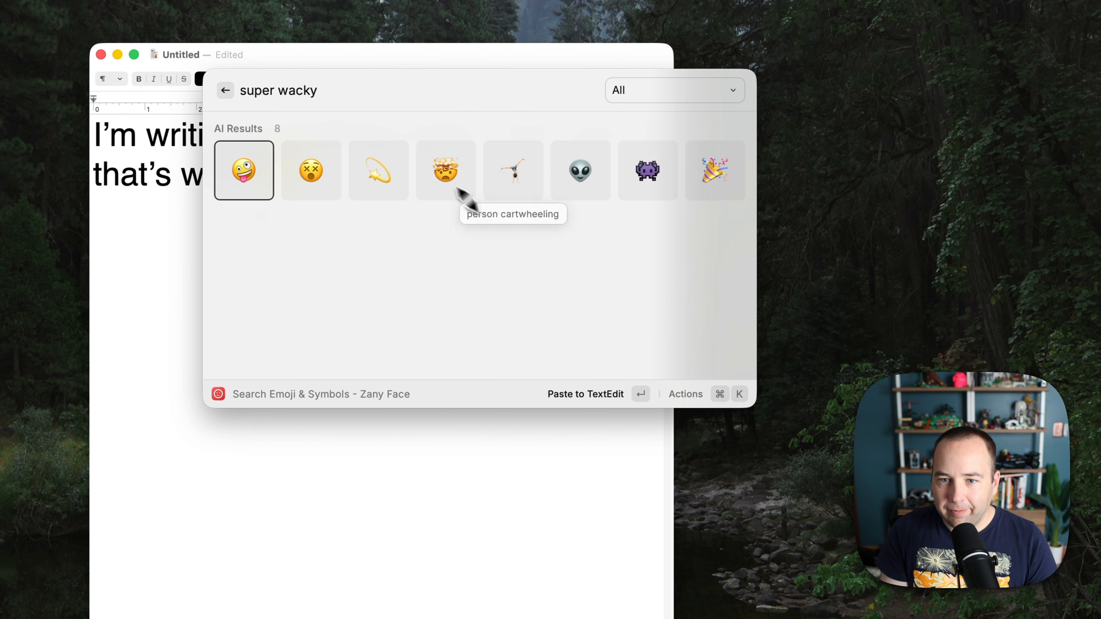
{"action": "key", "text": "Escape"}
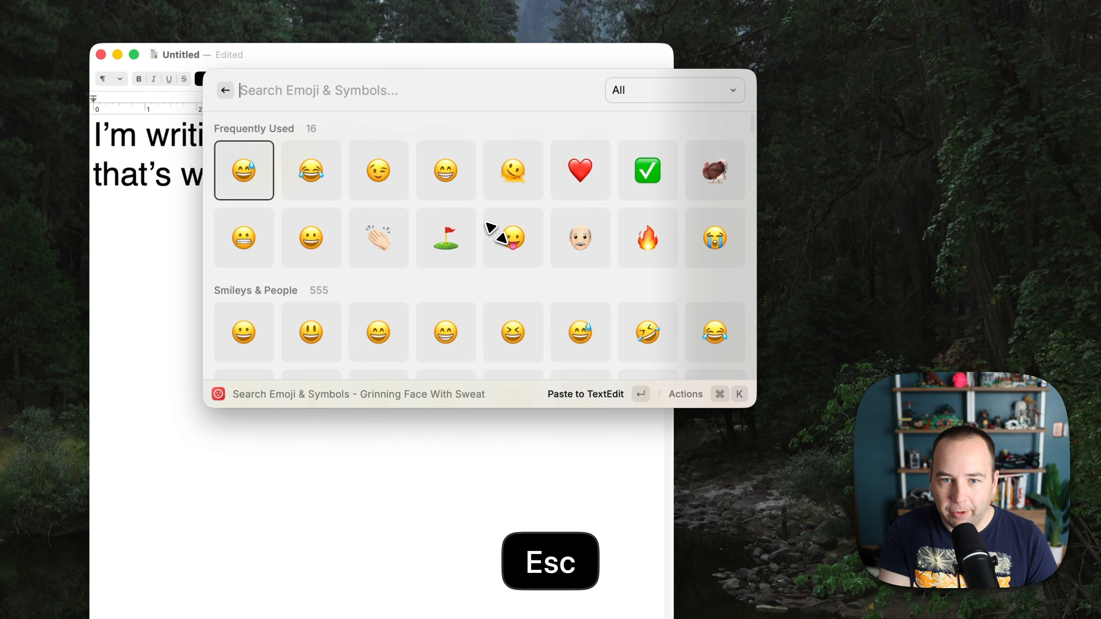
{"action": "key", "text": "Escape"}
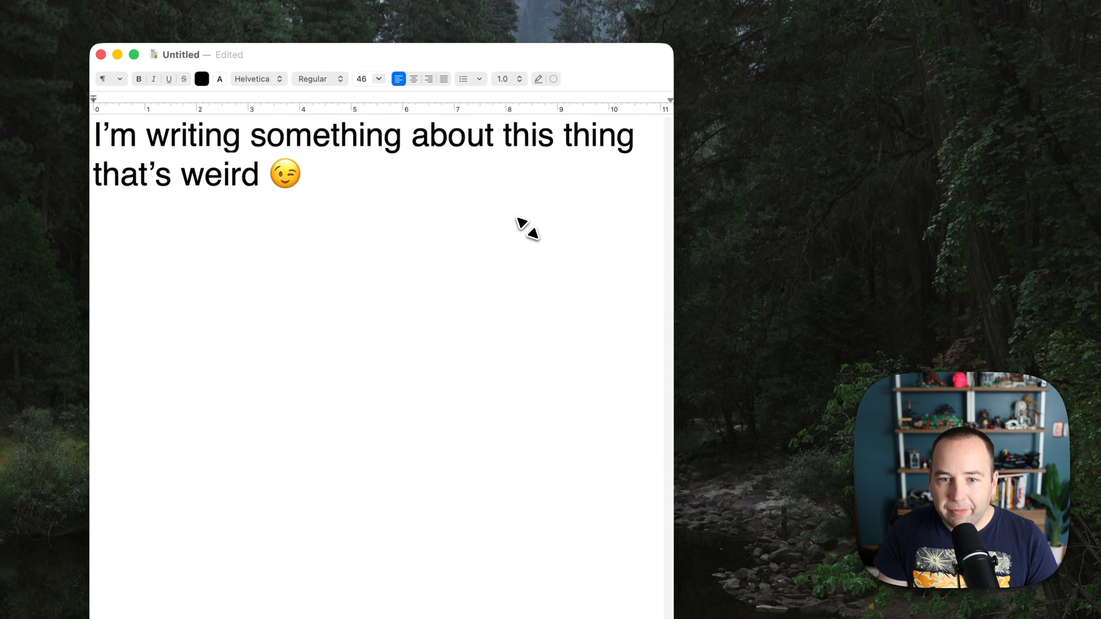
Insert the flag-in-hole emoji from frequently used emoji and start a new line.
{"action": "key", "text": "super+ctrl+space"}
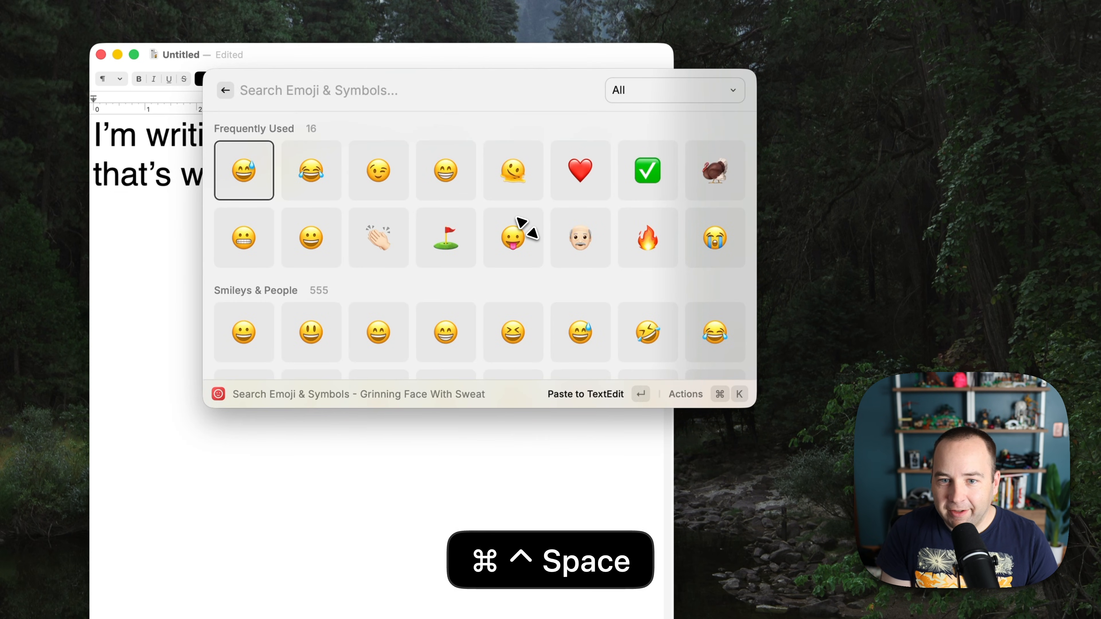
{"action": "key", "text": "Right"}
{"action": "key", "text": "Right"}
{"action": "key", "text": "Right"}
{"action": "key", "text": "Right"}
{"action": "key", "text": "Down"}
{"action": "key", "text": "Return"}
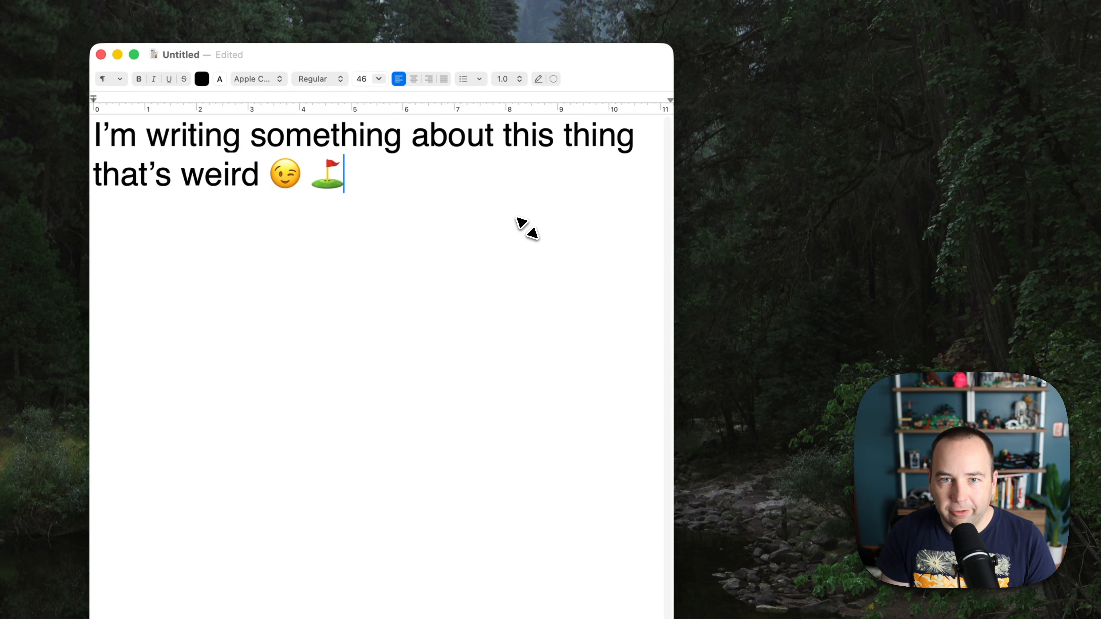
{"action": "key", "text": "Return"}
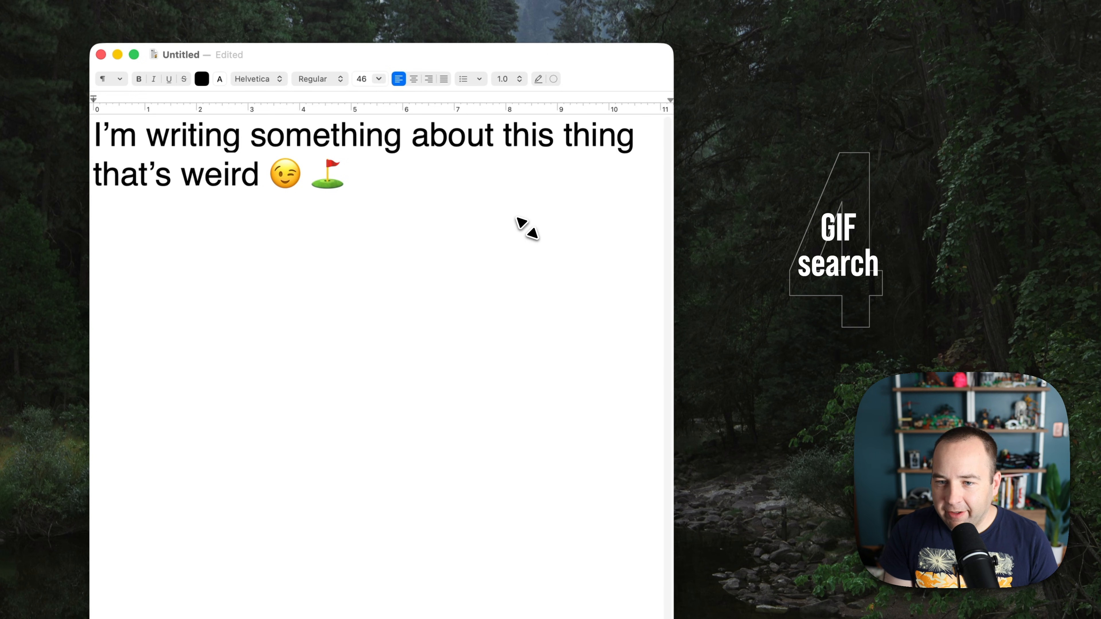
Search for GIFs matching 'silly business' with Raycast's GIF search.
{"action": "key", "text": "alt+space"}
{"action": "type", "text": "gif"}
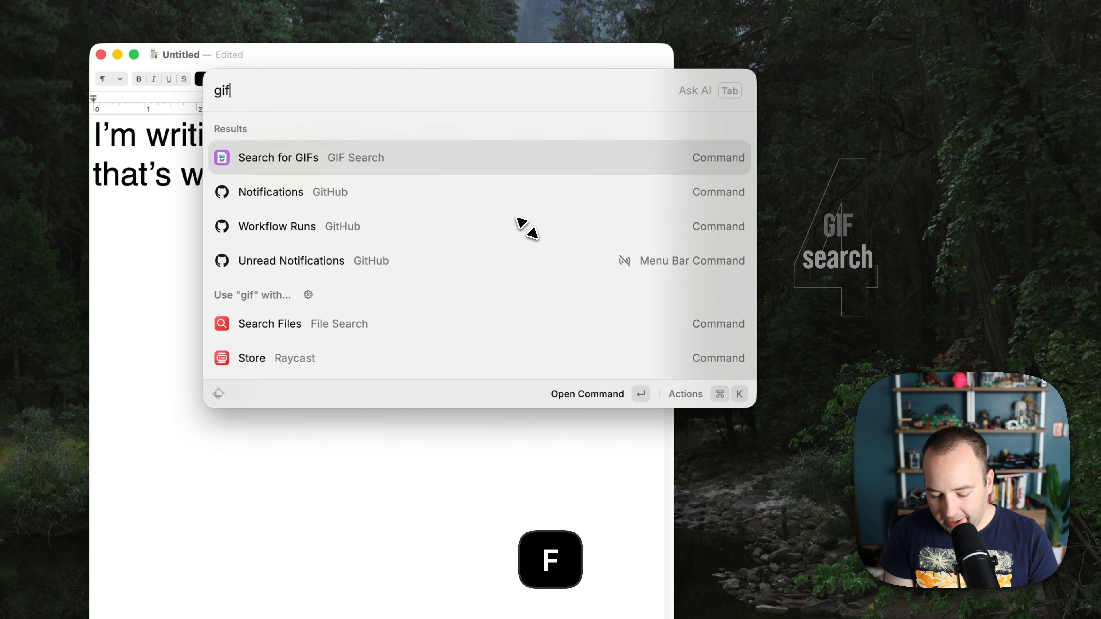
{"action": "key", "text": "Return"}
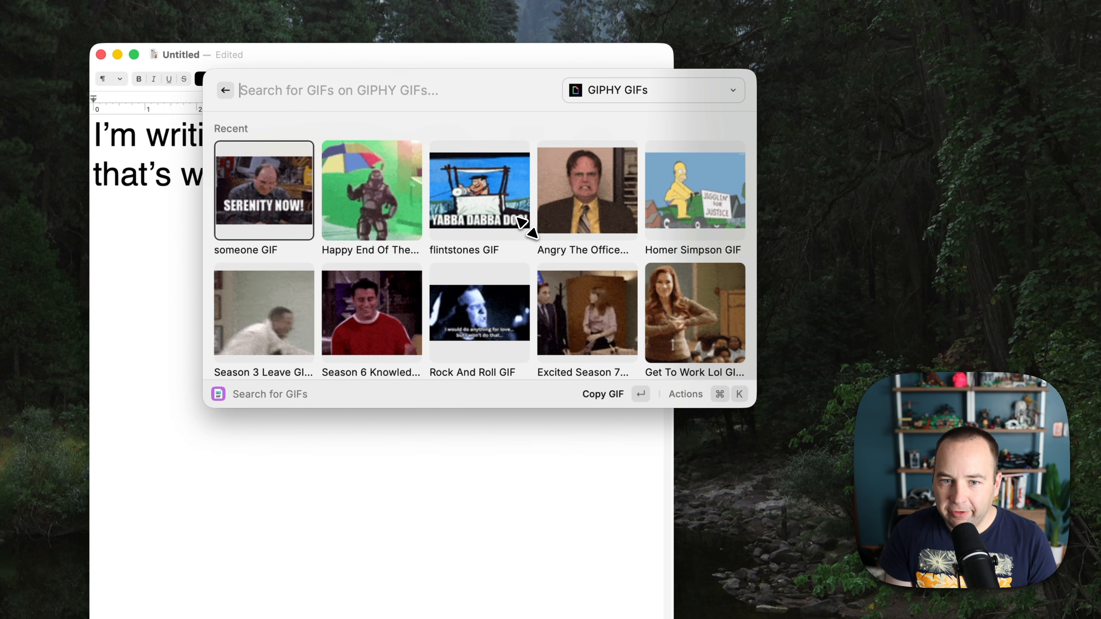
{"action": "type", "text": "silly buin"}
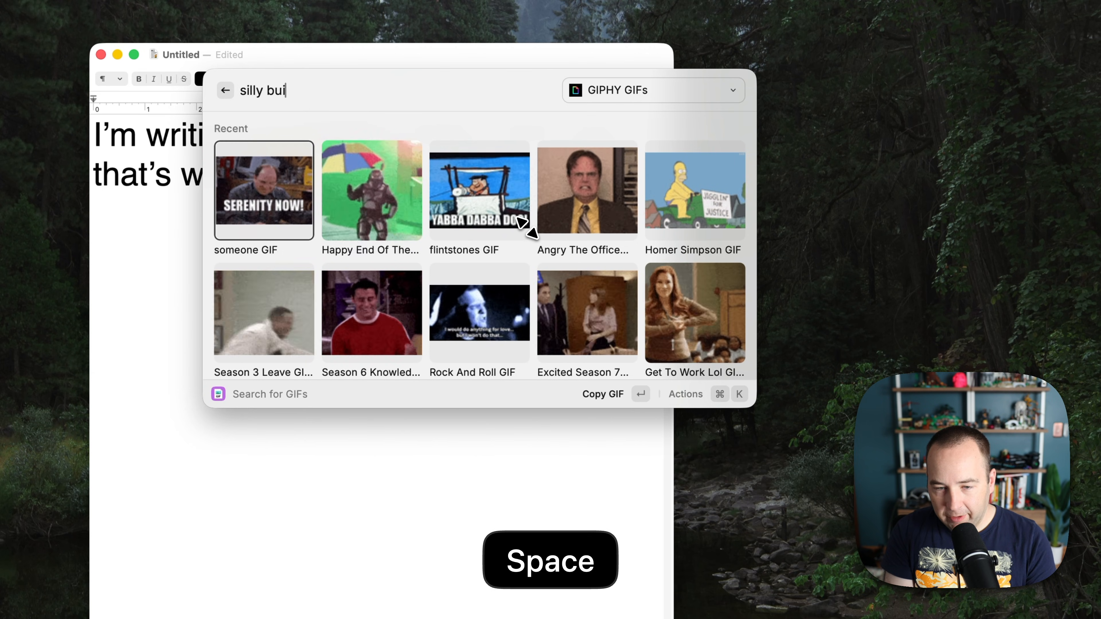
{"action": "key", "text": "BackSpace"}
{"action": "key", "text": "BackSpace"}
{"action": "type", "text": "siun"}
{"action": "key", "text": "BackSpace"}
{"action": "key", "text": "BackSpace"}
{"action": "type", "text": "ne3ss"}
{"action": "key", "text": "BackSpace"}
{"action": "key", "text": "BackSpace"}
{"action": "key", "text": "BackSpace"}
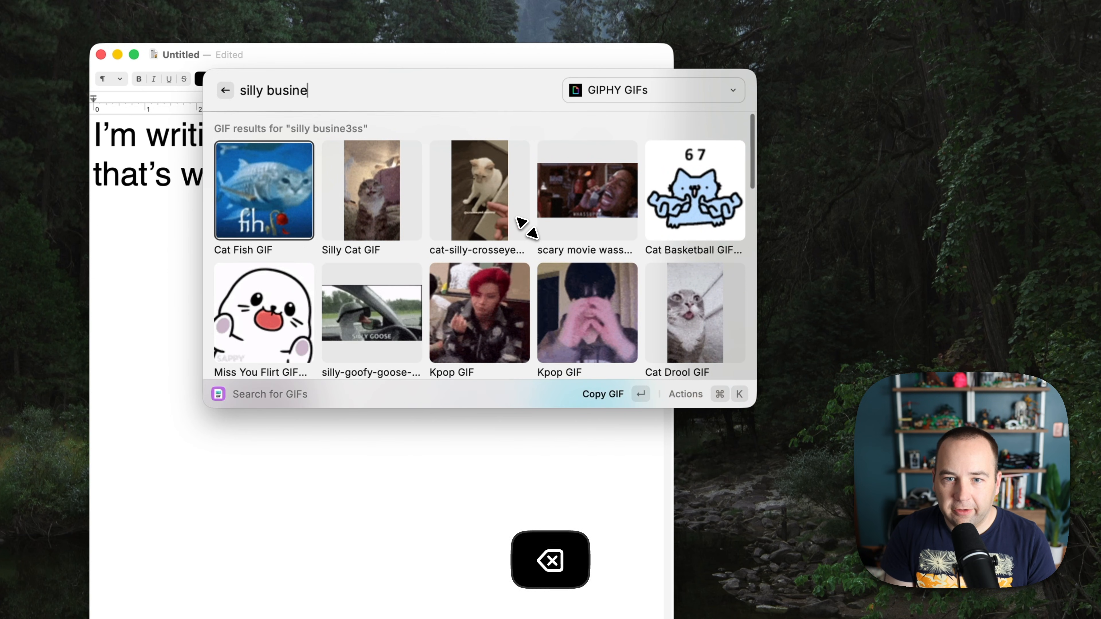
{"action": "type", "text": "ss"}
Paste the rolling polar bear GIF below the sentence, replacing a first wrong pick.
{"action": "key", "text": "Right"}
{"action": "key", "text": "Right"}
{"action": "key", "text": "Right"}
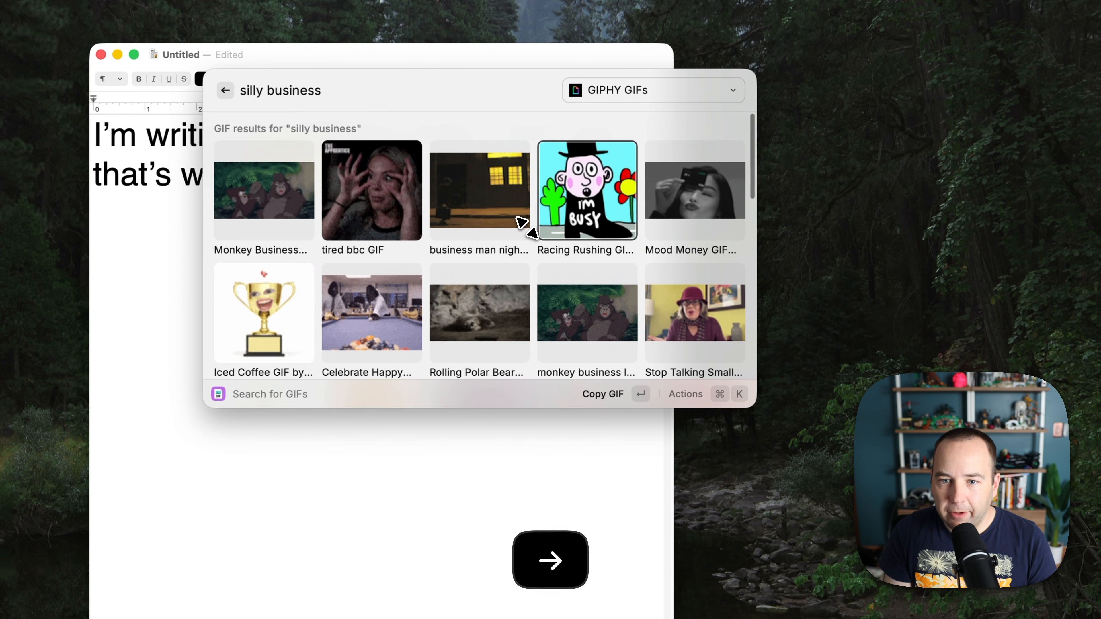
{"action": "key", "text": "Left"}
{"action": "key", "text": "Left"}
{"action": "key", "text": "Return"}
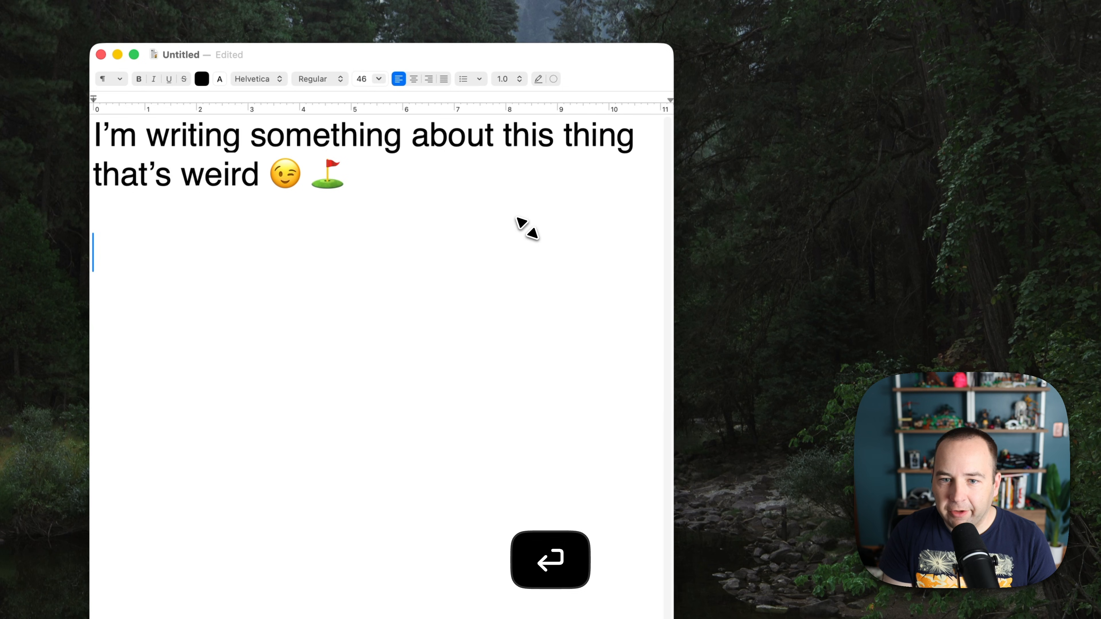
{"action": "key", "text": "super+v"}
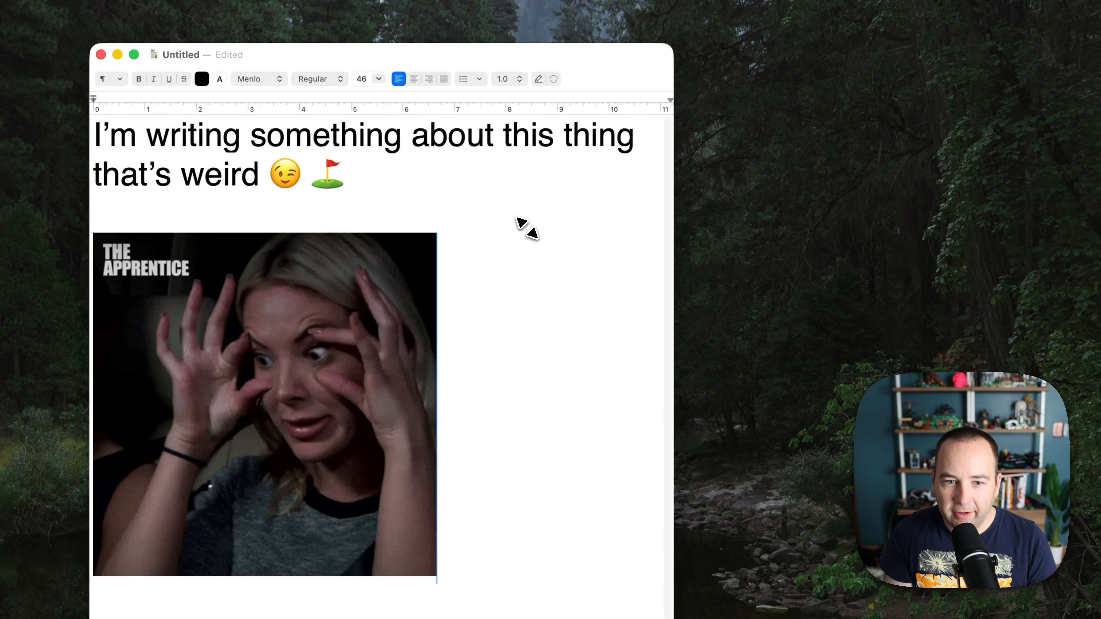
{"action": "key", "text": "super+z"}
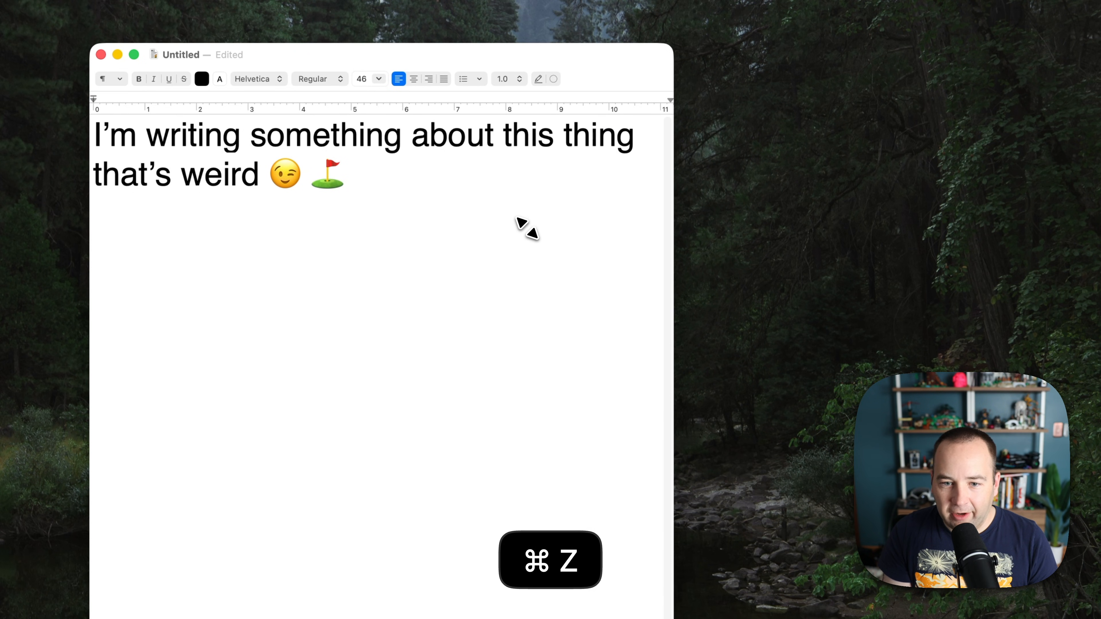
{"action": "key", "text": "alt+space"}
{"action": "key", "text": "Right"}
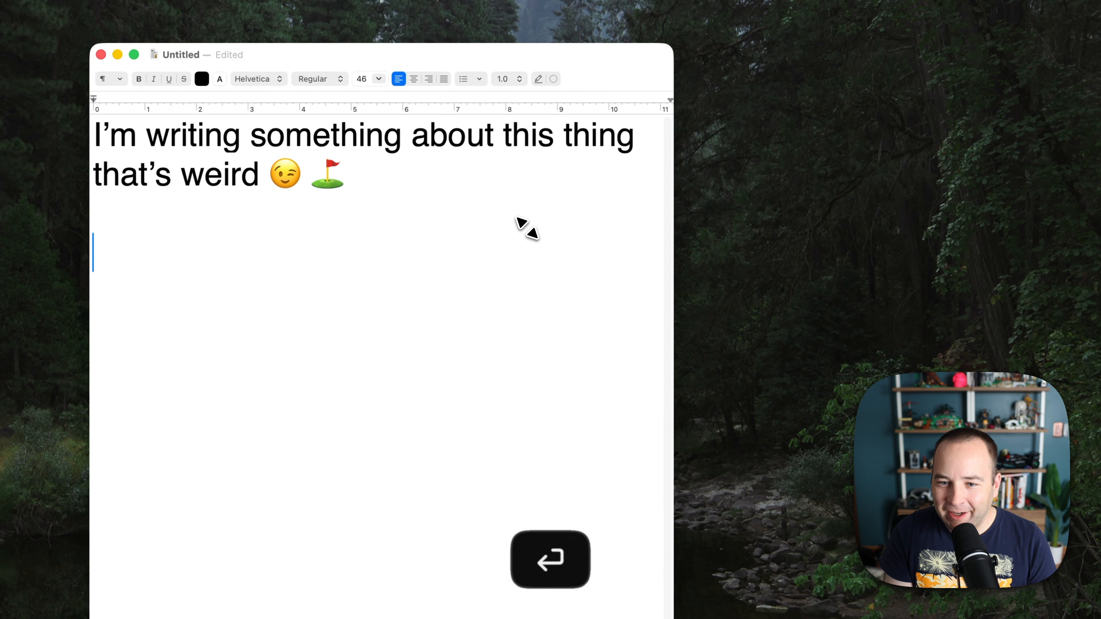
{"action": "key", "text": "super+v"}
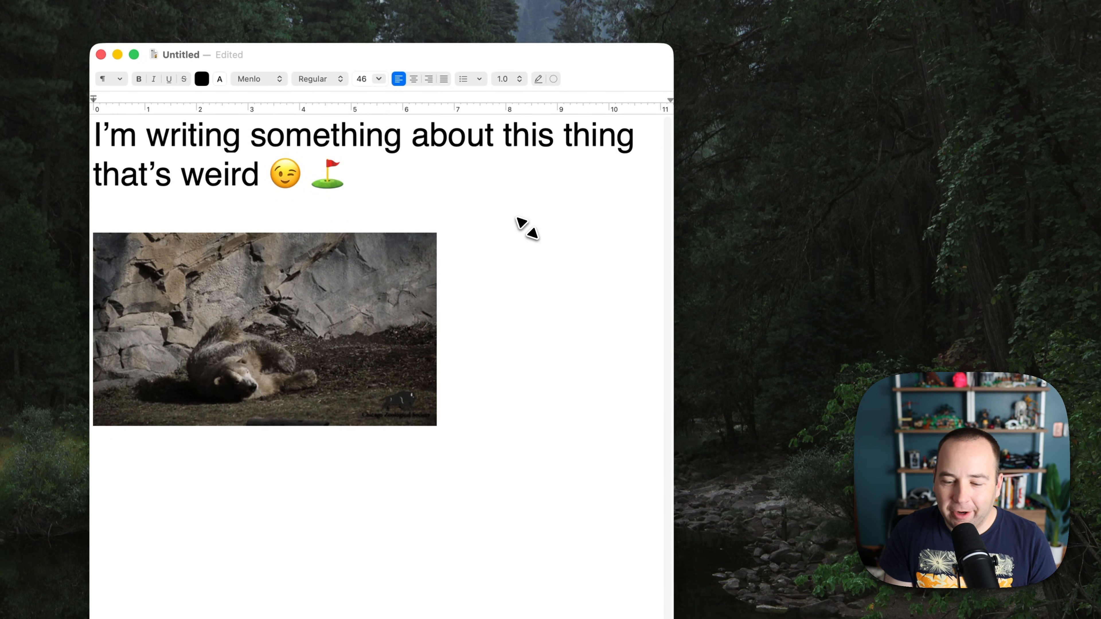
Check recent GIFs and the GIF source list, then return to the main Raycast search.
{"action": "key", "text": "alt+space"}
{"action": "key", "text": "BackSpace"}
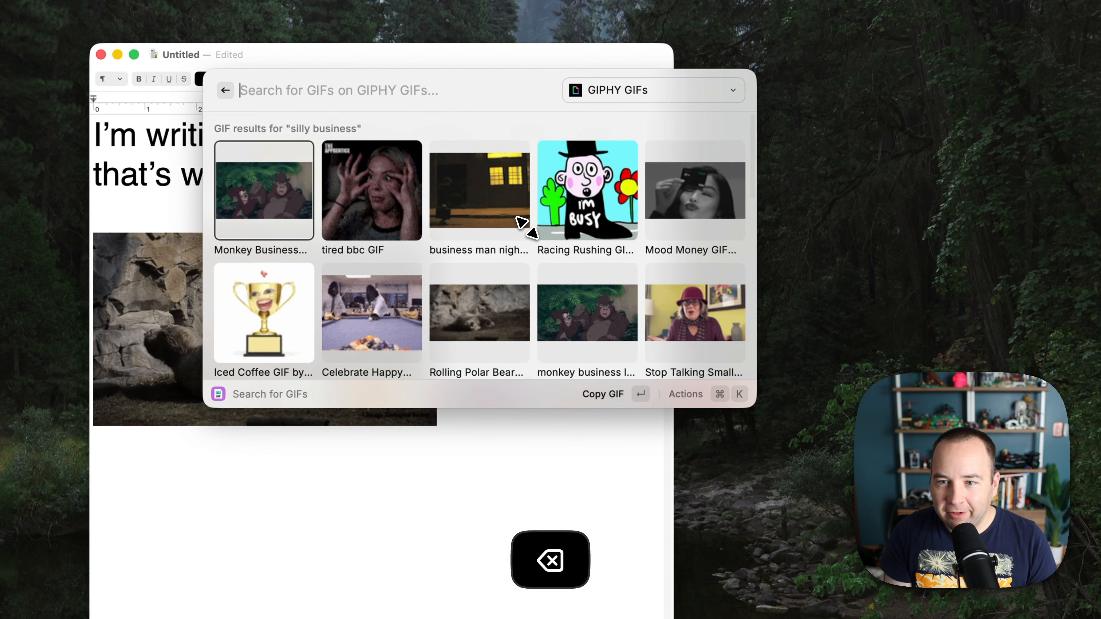
{"action": "key", "text": "super+p"}
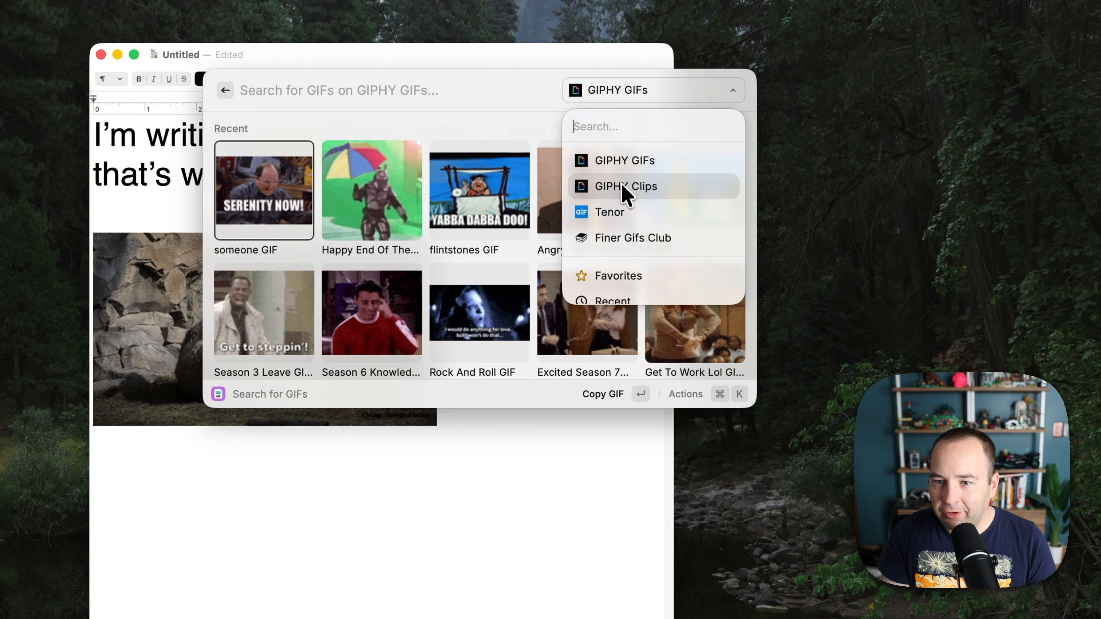
{"action": "key", "text": "Escape"}
{"action": "key", "text": "Escape"}
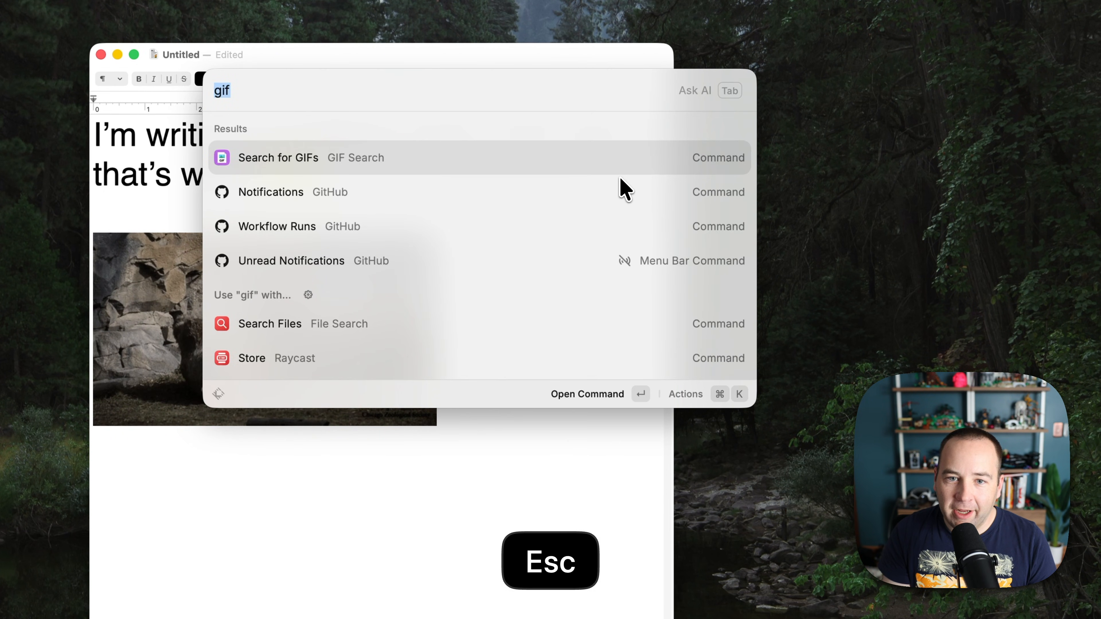
{"action": "key", "text": "Escape"}
View the GIF Search extension's Store page and scroll through its description.
{"action": "type", "text": "store"}
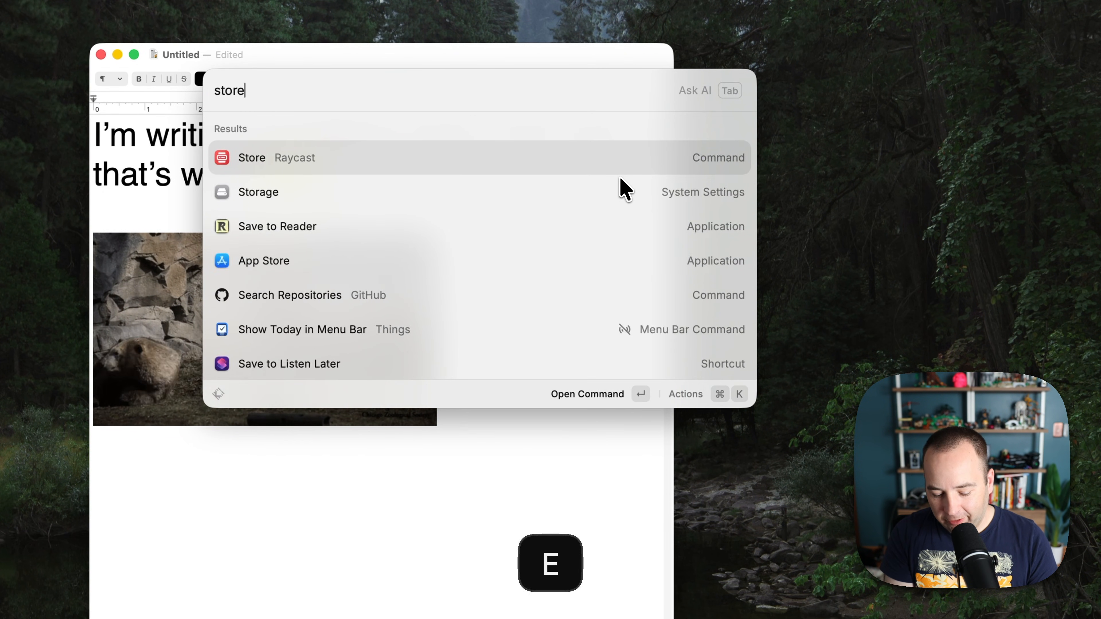
{"action": "key", "text": "Return"}
{"action": "type", "text": "gif"}
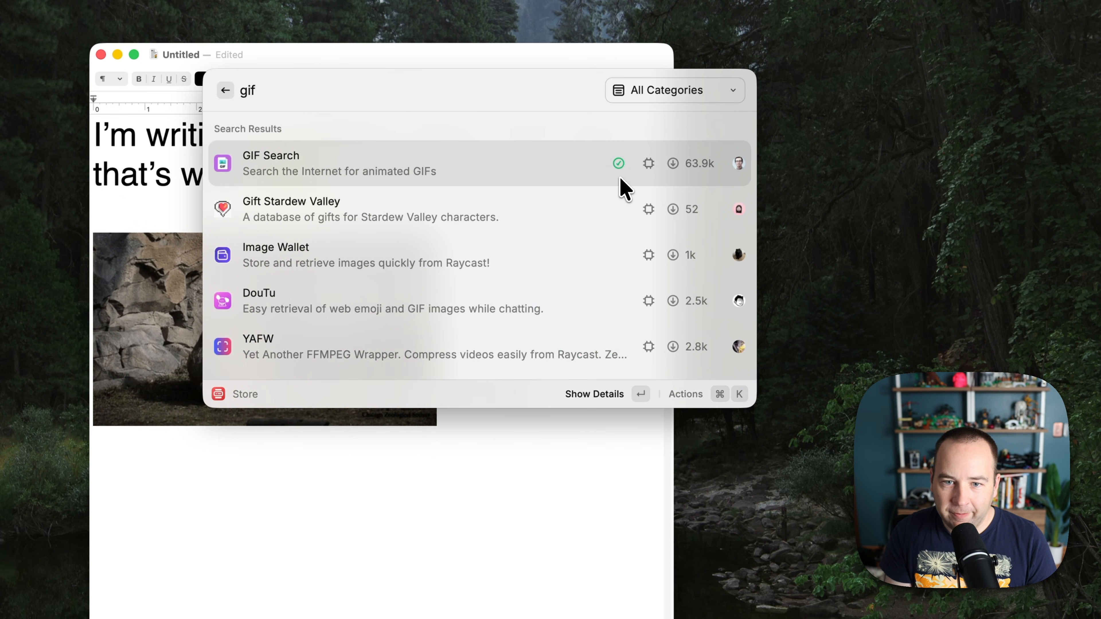
{"action": "key", "text": "Return"}
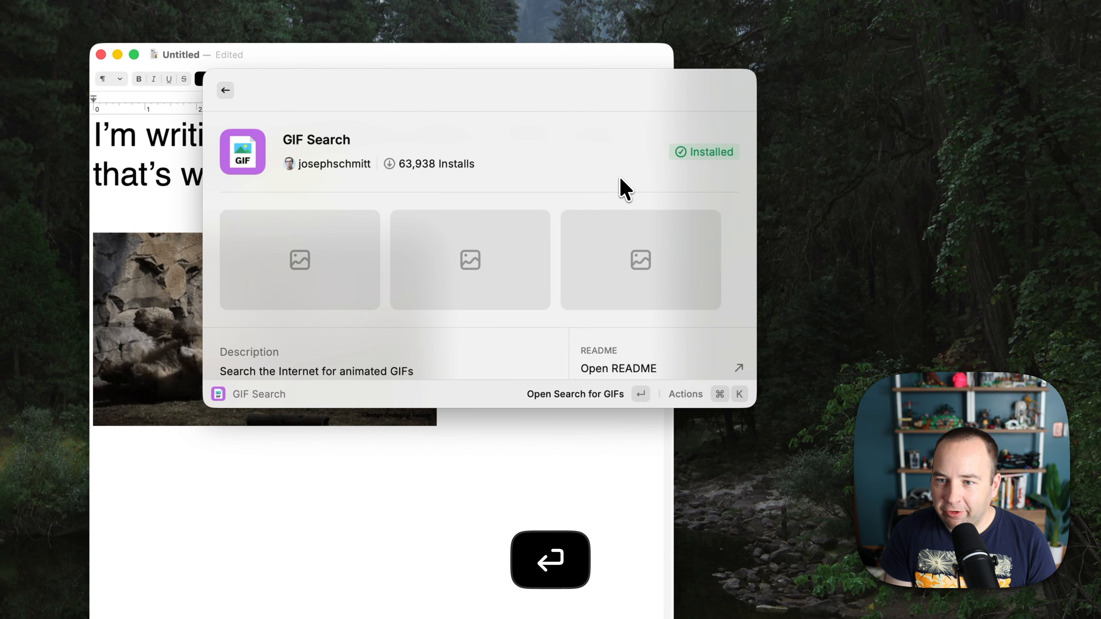
{"action": "key", "text": "Down"}
{"action": "key", "text": "Down"}
{"action": "key", "text": "Up"}
{"action": "key", "text": "Up"}
{"action": "key", "text": "Up"}
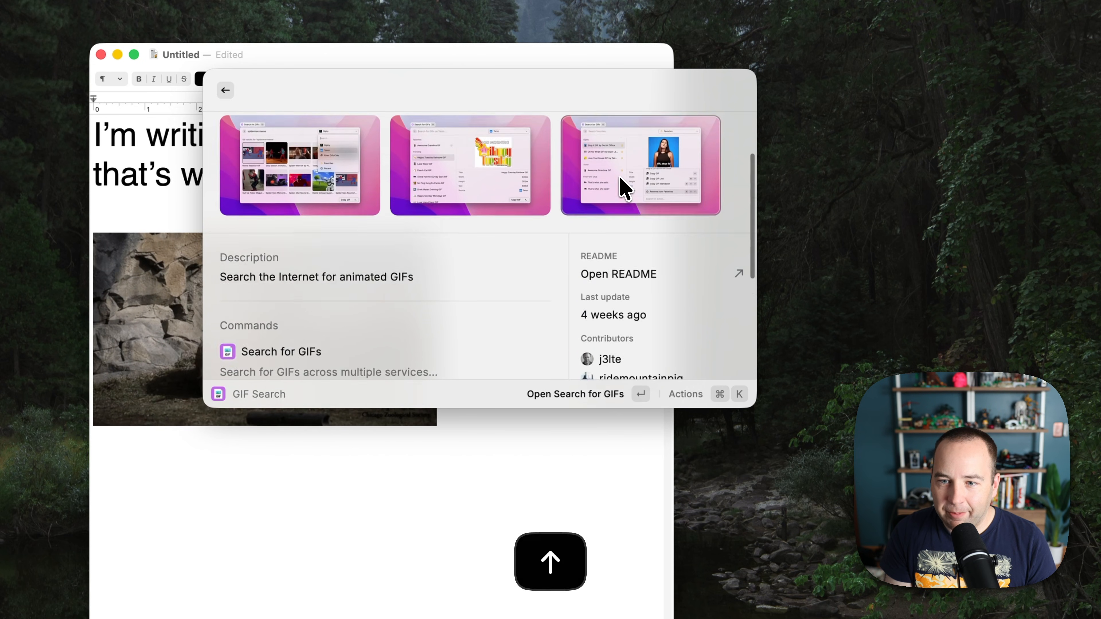
{"action": "key", "text": "Escape"}
{"action": "key", "text": "Escape"}
{"action": "key", "text": "Escape"}
{"action": "key", "text": "Escape"}
{"action": "key", "text": "Escape"}
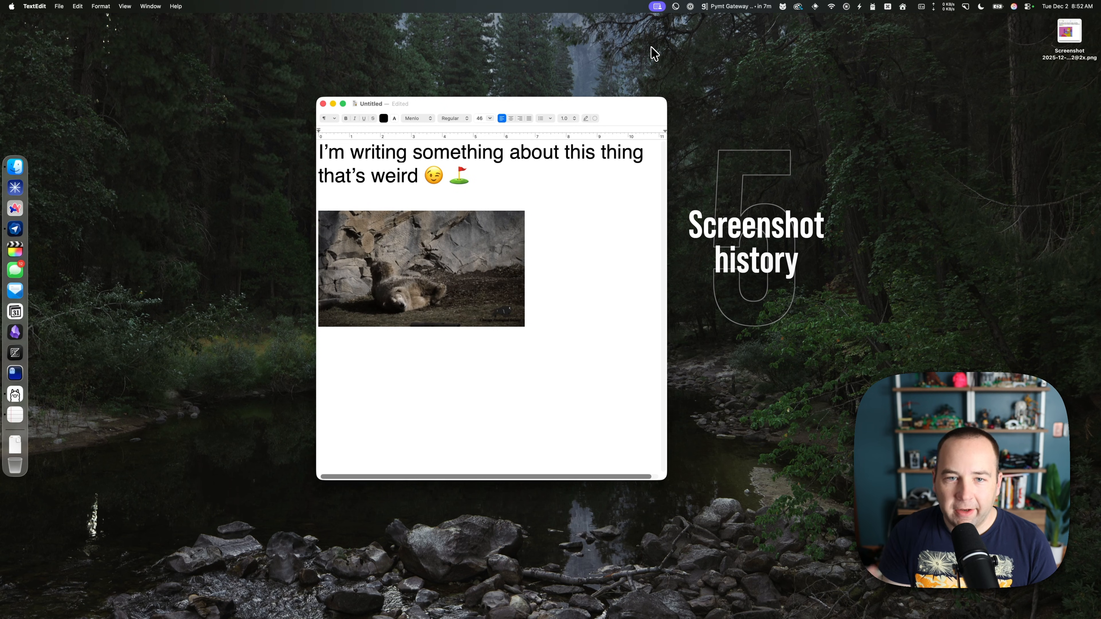
Screenshot the TextEdit window to the desktop, then close the note without saving.
{"action": "key", "text": "super+shift+4"}
{"action": "key", "text": "space"}
{"action": "left_click", "coordinate": [459, 191]}
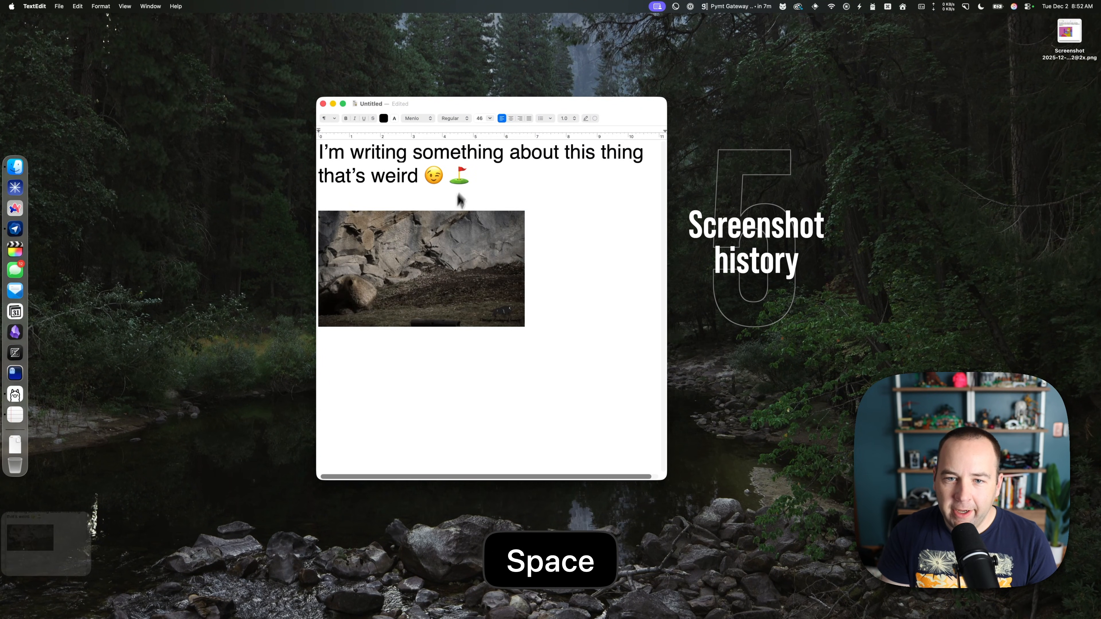
{"action": "left_click", "coordinate": [62, 551]}
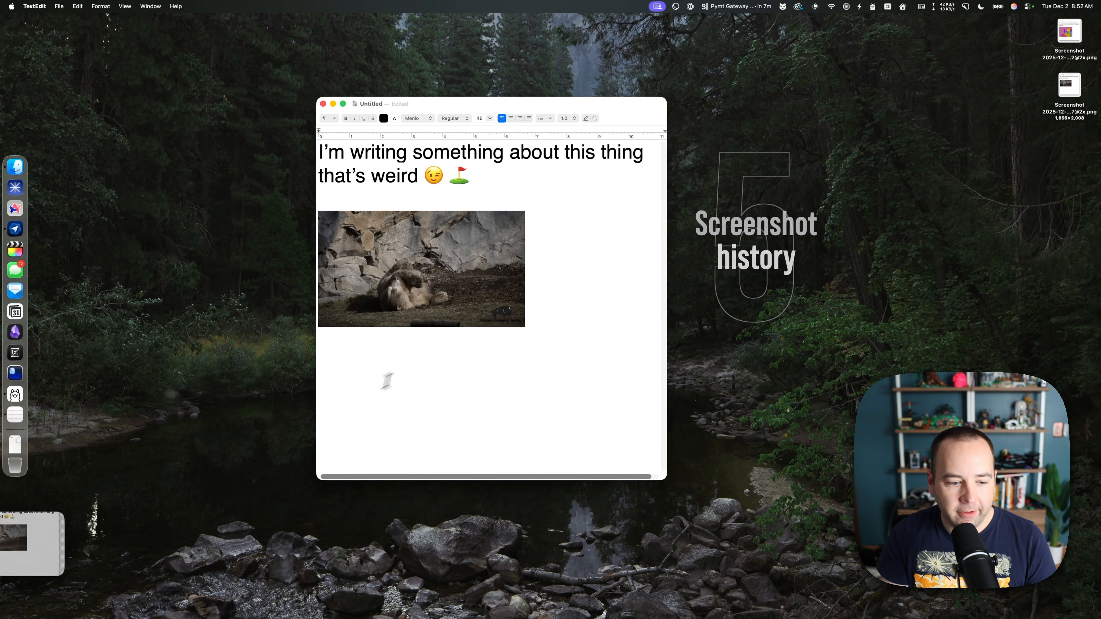
{"action": "key", "text": "super+w"}
{"action": "left_click", "coordinate": [442, 344]}
Check the screenshot files on the desktop and bring up the Raycast launcher.
{"action": "left_click", "coordinate": [506, 322]}
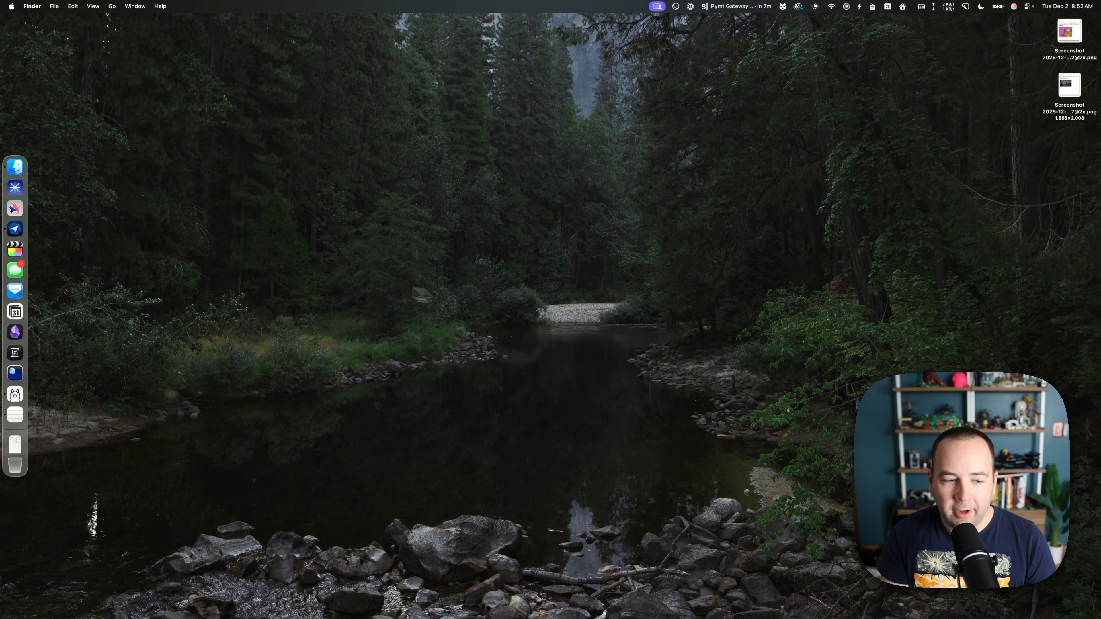
{"action": "left_click", "coordinate": [1078, 102]}
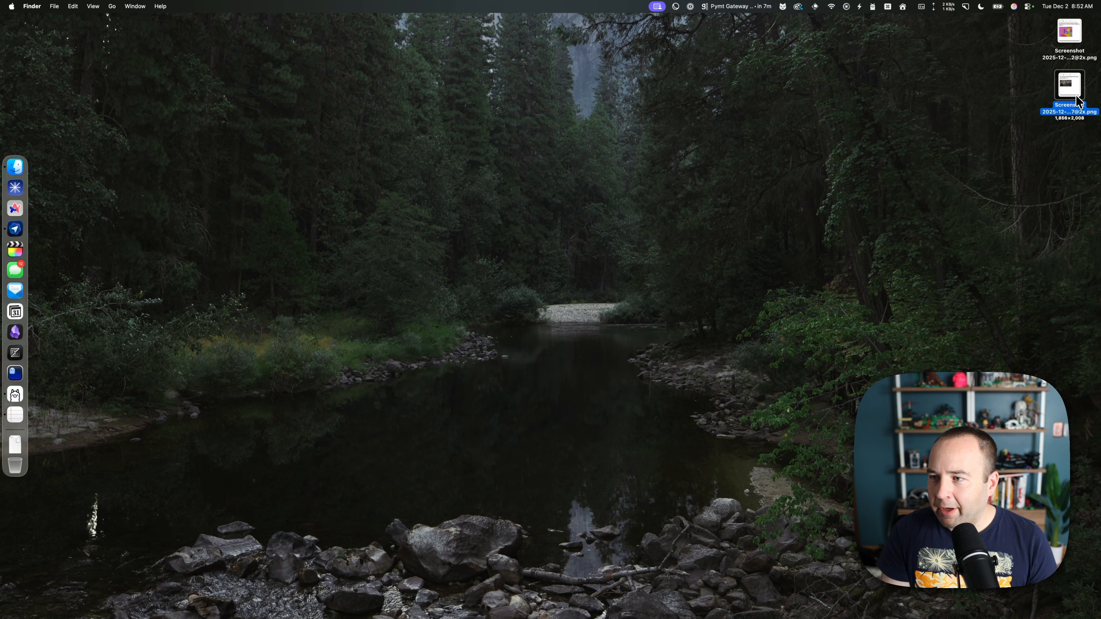
{"action": "left_click", "coordinate": [1074, 45]}
{"action": "left_click", "coordinate": [913, 122]}
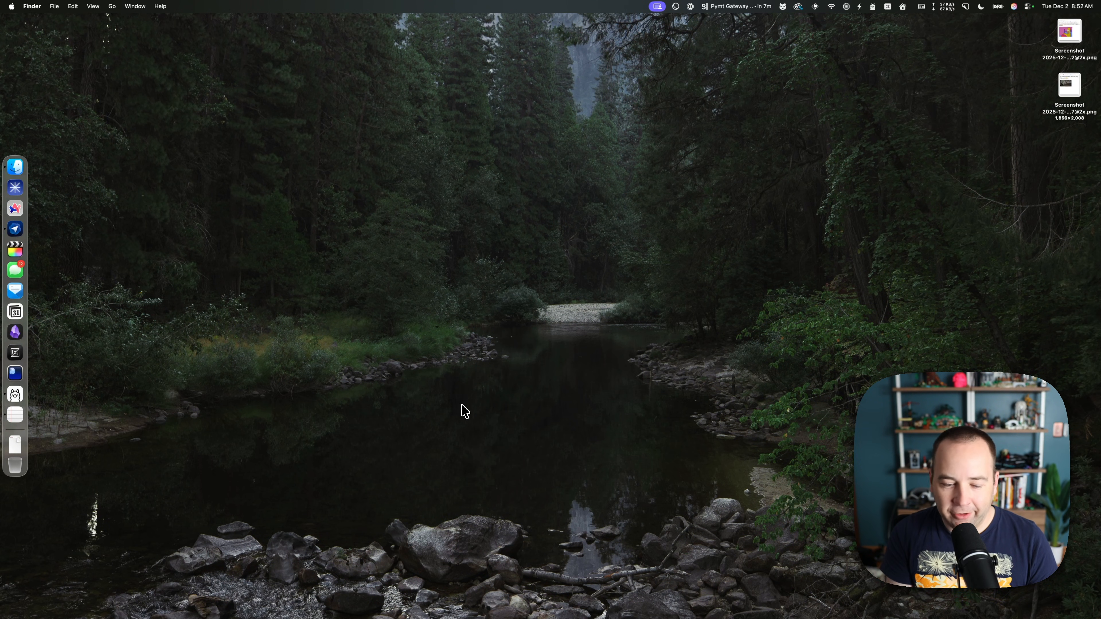
{"action": "key", "text": "alt+space"}
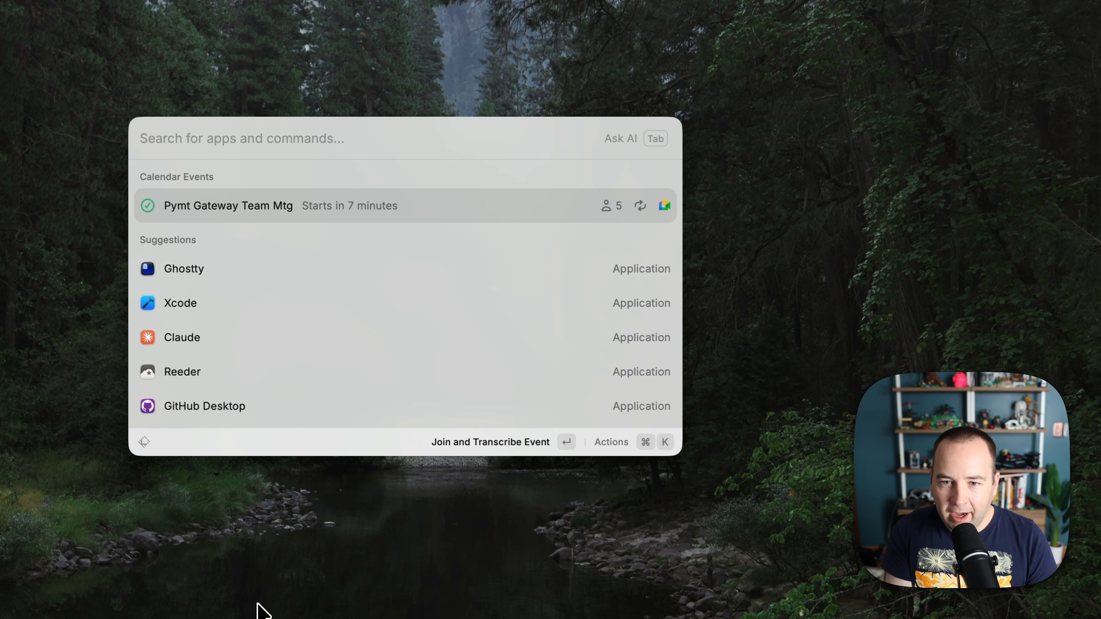
Copy the 8:37 AM screenshot to the clipboard with Search Screenshots.
{"action": "type", "text": "screen"}
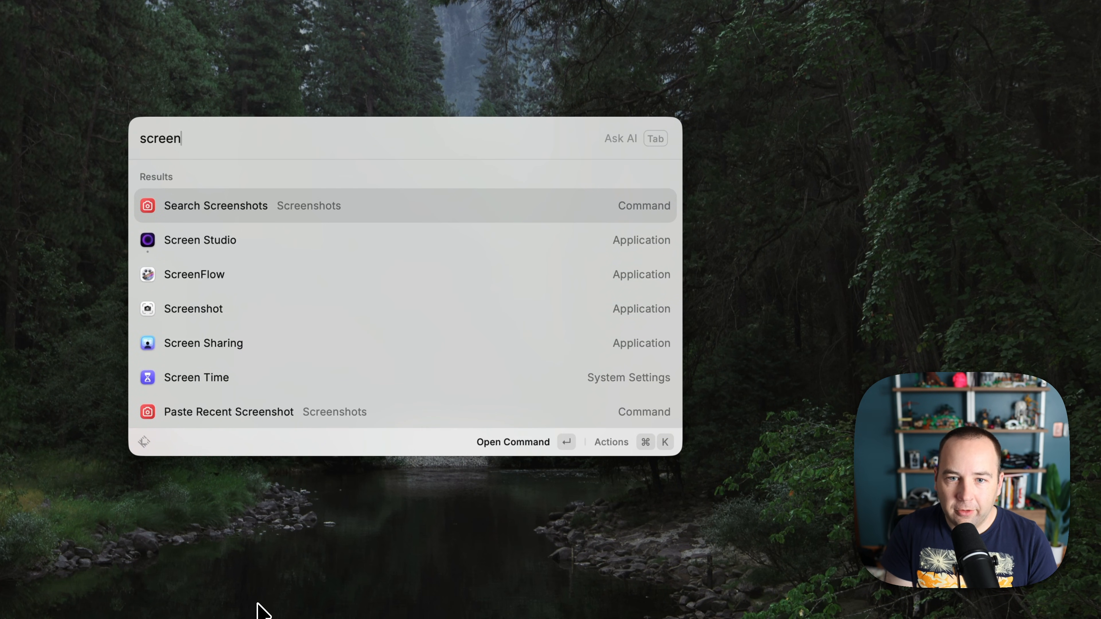
{"action": "key", "text": "Return"}
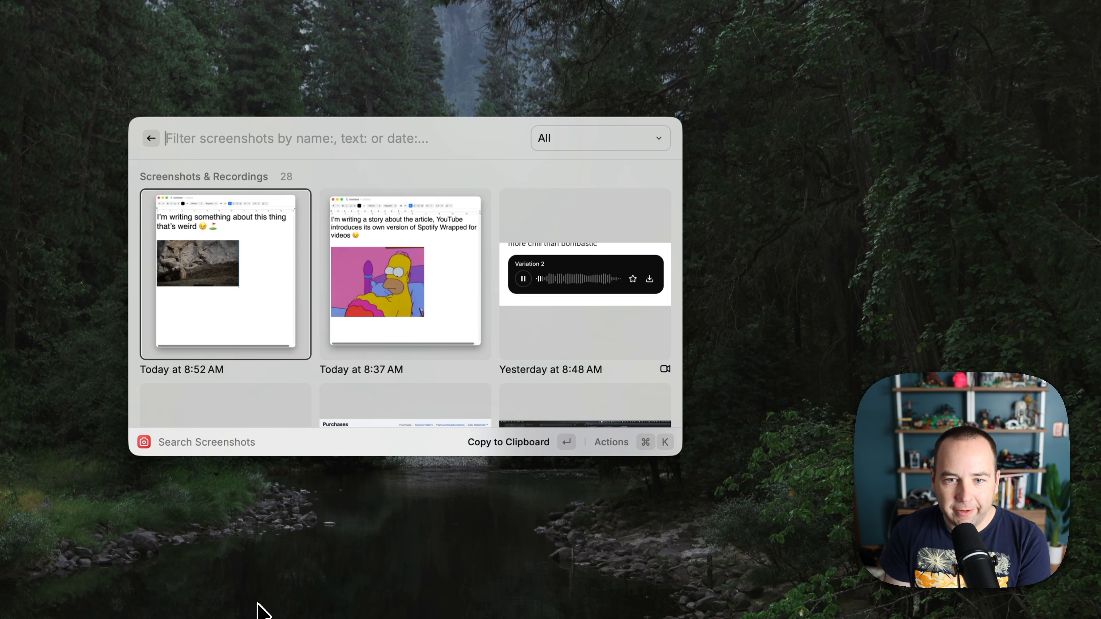
{"action": "key", "text": "Right"}
{"action": "key", "text": "Right"}
{"action": "key", "text": "Right"}
{"action": "key", "text": "Right"}
{"action": "key", "text": "Right"}
{"action": "key", "text": "Right"}
{"action": "key", "text": "Left"}
{"action": "key", "text": "Left"}
{"action": "key", "text": "Left"}
{"action": "key", "text": "Left"}
{"action": "key", "text": "Left"}
{"action": "key", "text": "Left"}
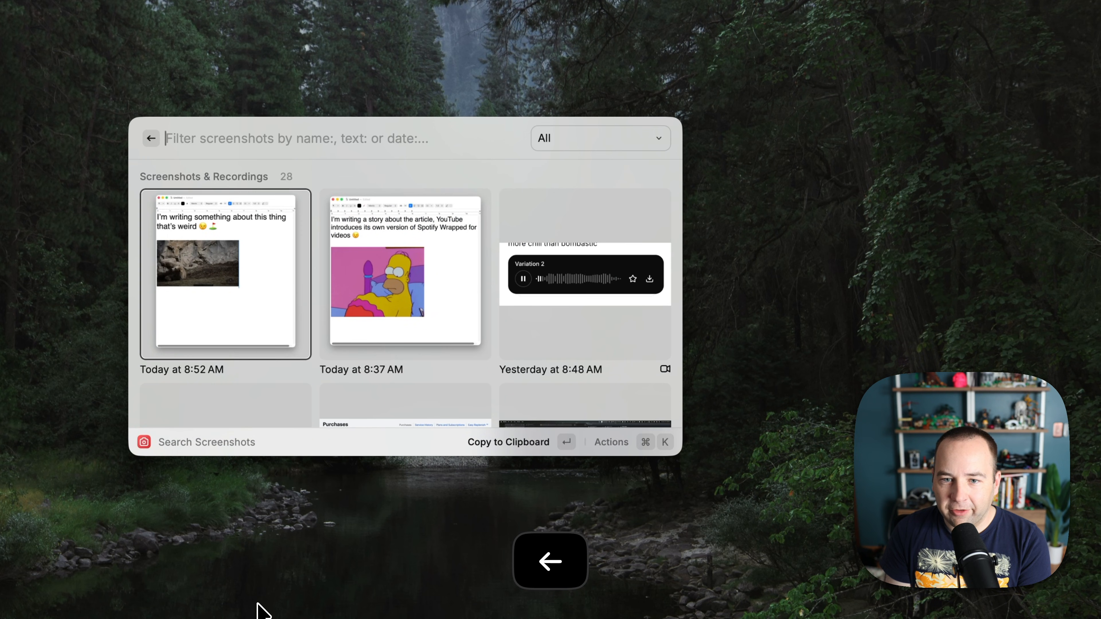
{"action": "key", "text": "Right"}
{"action": "key", "text": "Right"}
{"action": "key", "text": "Left"}
{"action": "key", "text": "Return"}
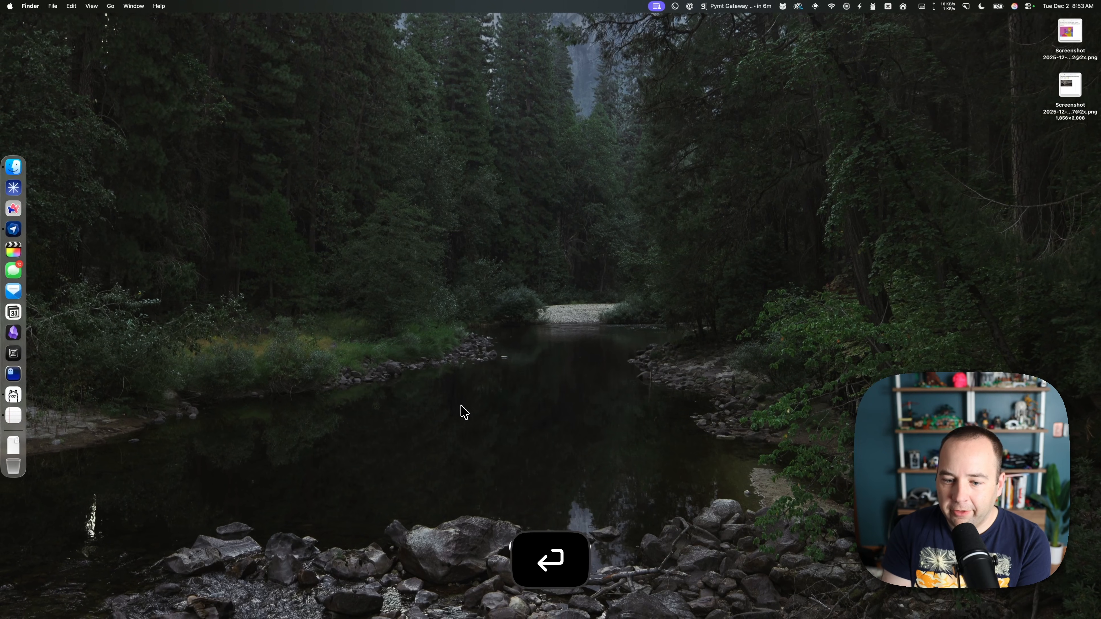
Paste it into a new, enlarged TextEdit document, then discard that document.
{"action": "left_click", "coordinate": [10, 418]}
{"action": "key", "text": "super+n"}
{"action": "left_click_drag", "start_coordinate": [391, 263], "coordinate": [766, 600]}
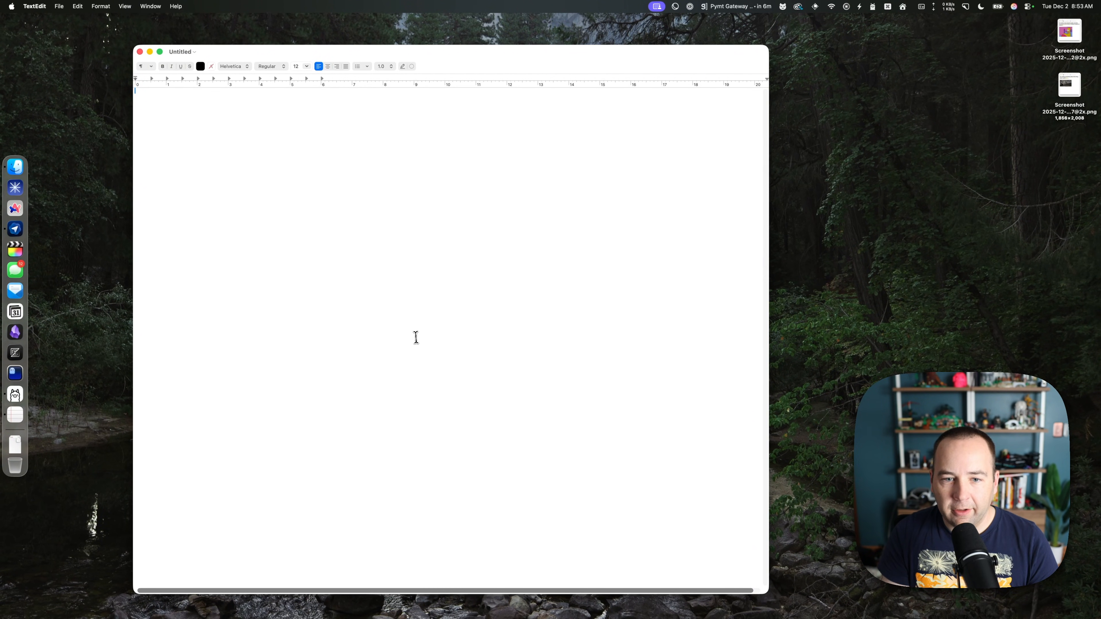
{"action": "key", "text": "super+v"}
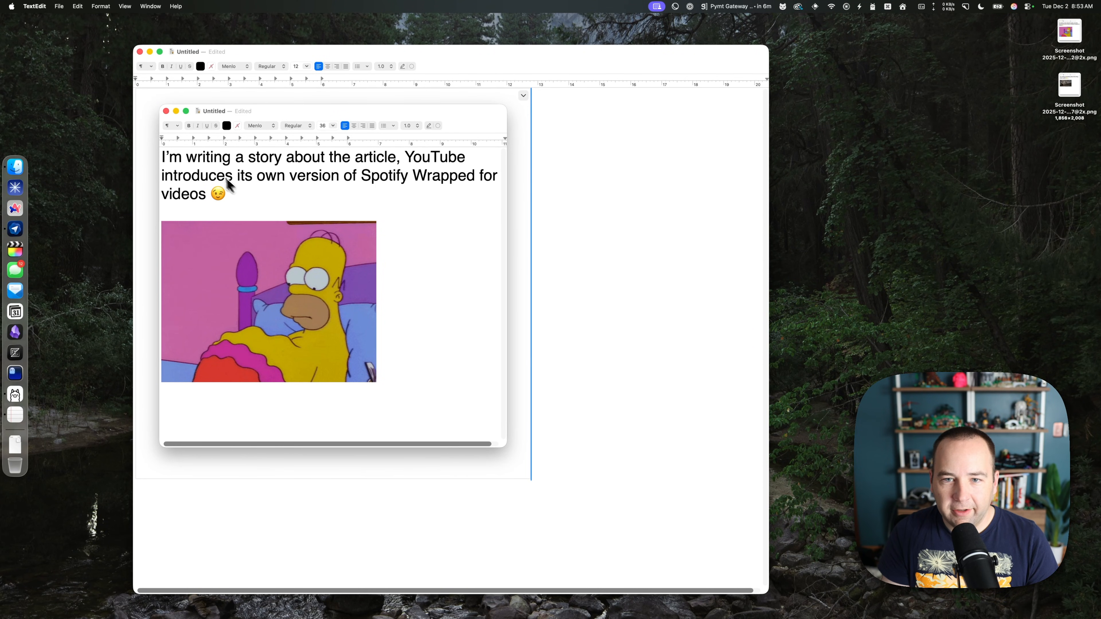
{"action": "key", "text": "super+w"}
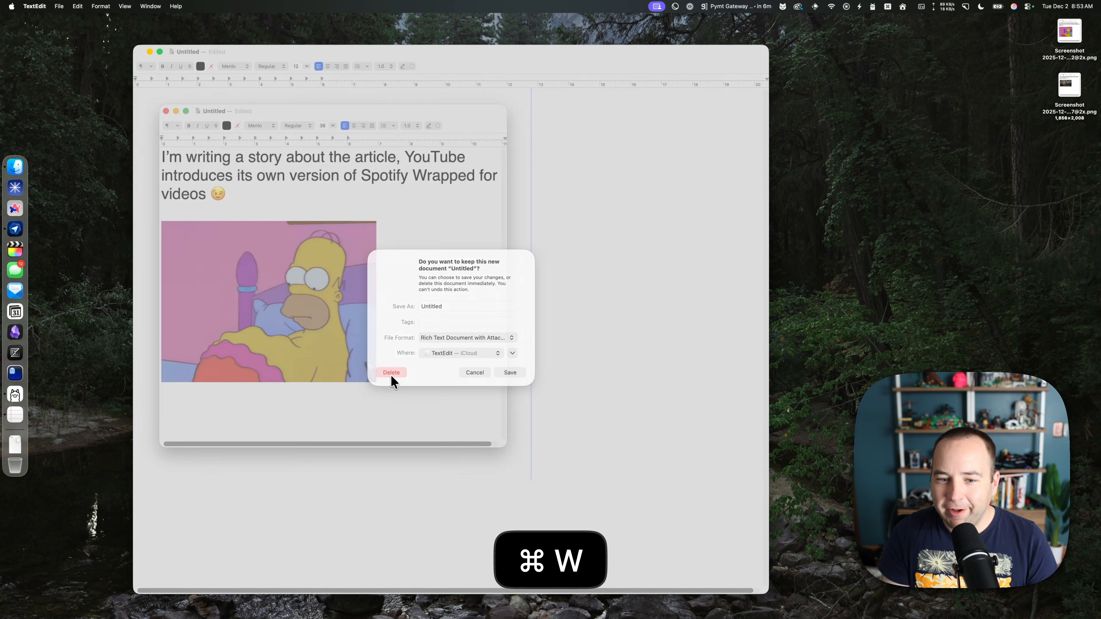
{"action": "left_click", "coordinate": [392, 374]}
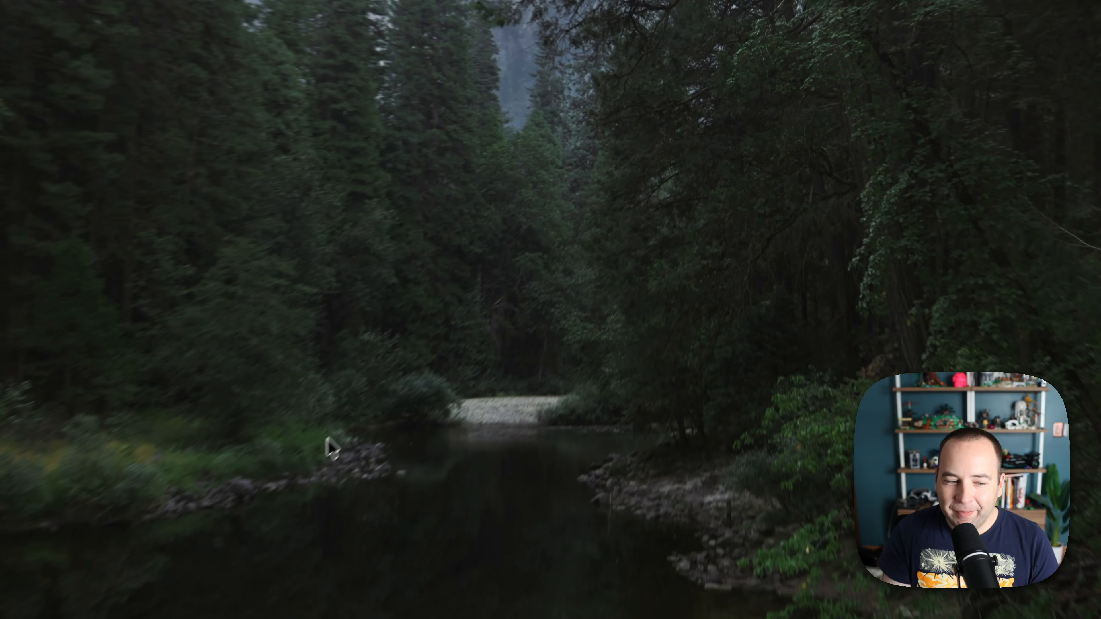
Copy the 8:52 AM screenshot's recognised text using Copy Text from Image.
{"action": "key", "text": "alt+space"}
{"action": "key", "text": "Right"}
{"action": "key", "text": "Right"}
{"action": "key", "text": "Right"}
{"action": "key", "text": "Left"}
{"action": "key", "text": "Left"}
{"action": "key", "text": "Left"}
{"action": "key", "text": "Left"}
{"action": "key", "text": "super+k"}
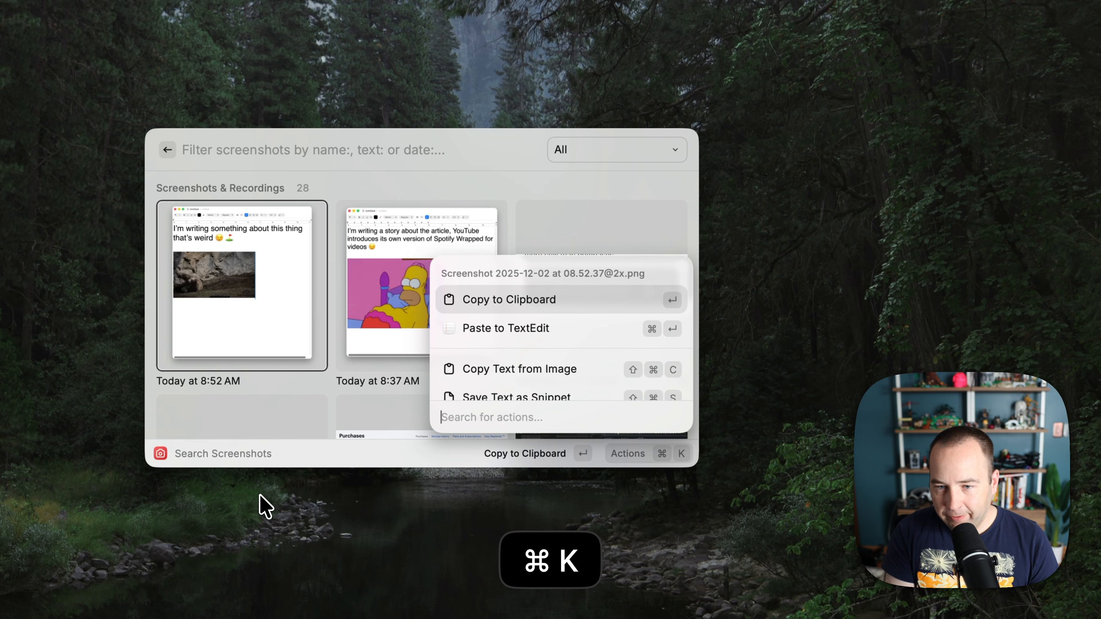
{"action": "key", "text": "Down"}
{"action": "key", "text": "Down"}
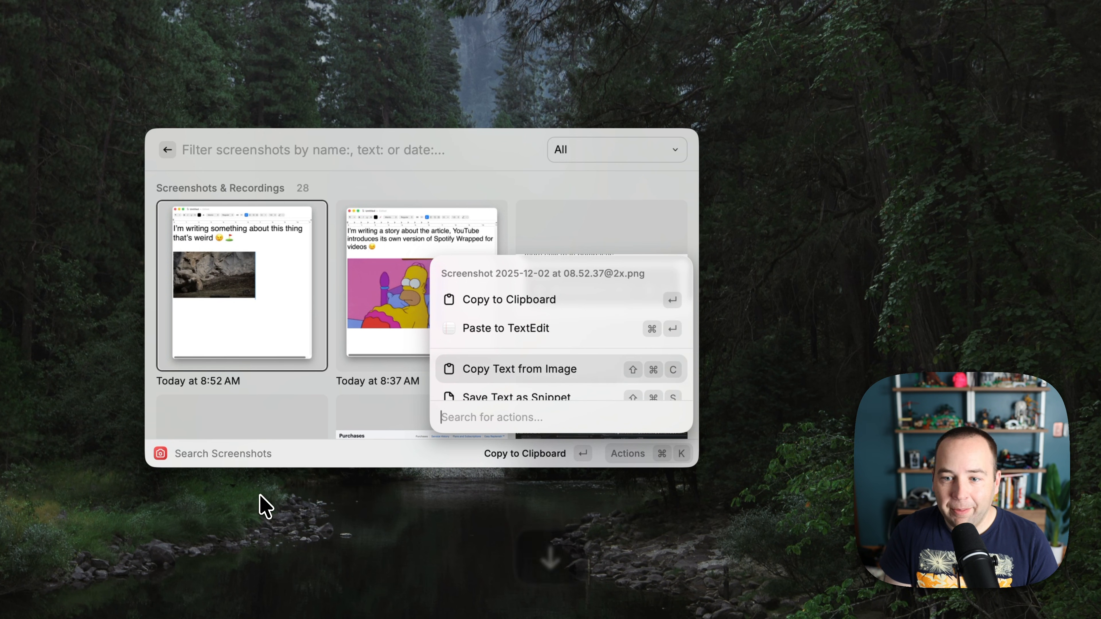
{"action": "key", "text": "Down"}
{"action": "key", "text": "Down"}
{"action": "key", "text": "Down"}
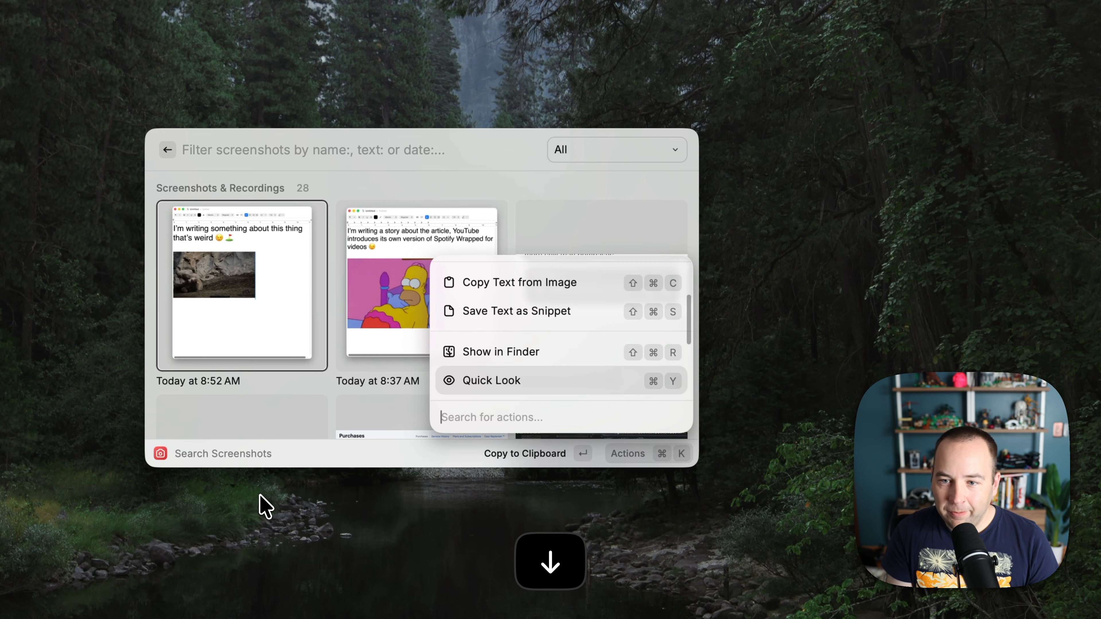
{"action": "key", "text": "Up"}
{"action": "key", "text": "Up"}
{"action": "key", "text": "Up"}
{"action": "key", "text": "Return"}
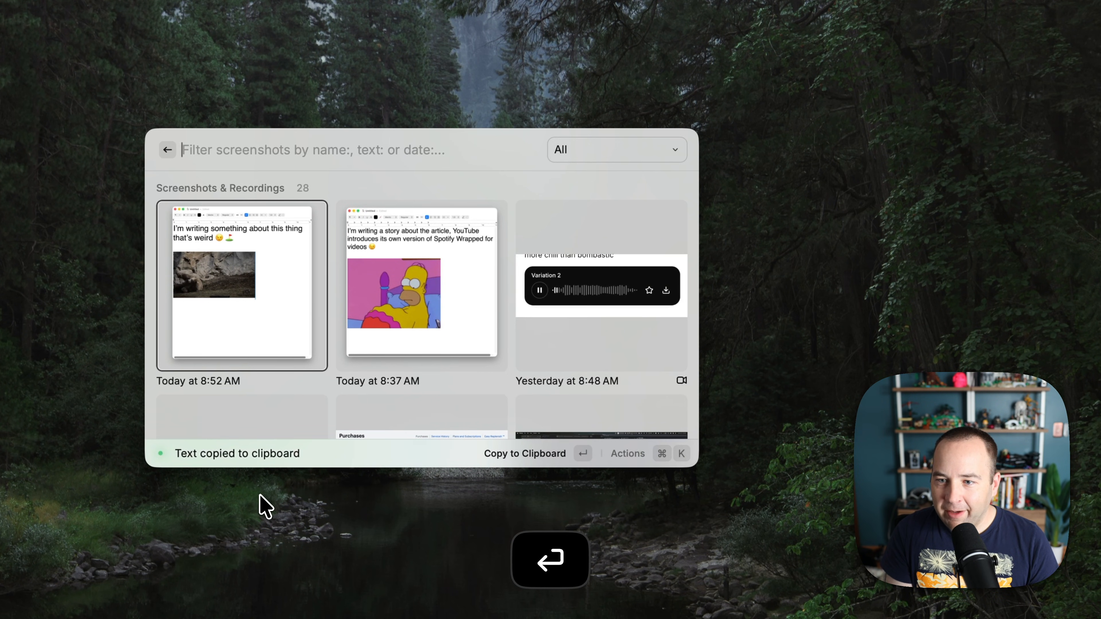
Paste the recognised screenshot text into a new blank TextEdit document.
{"action": "key", "text": "Escape"}
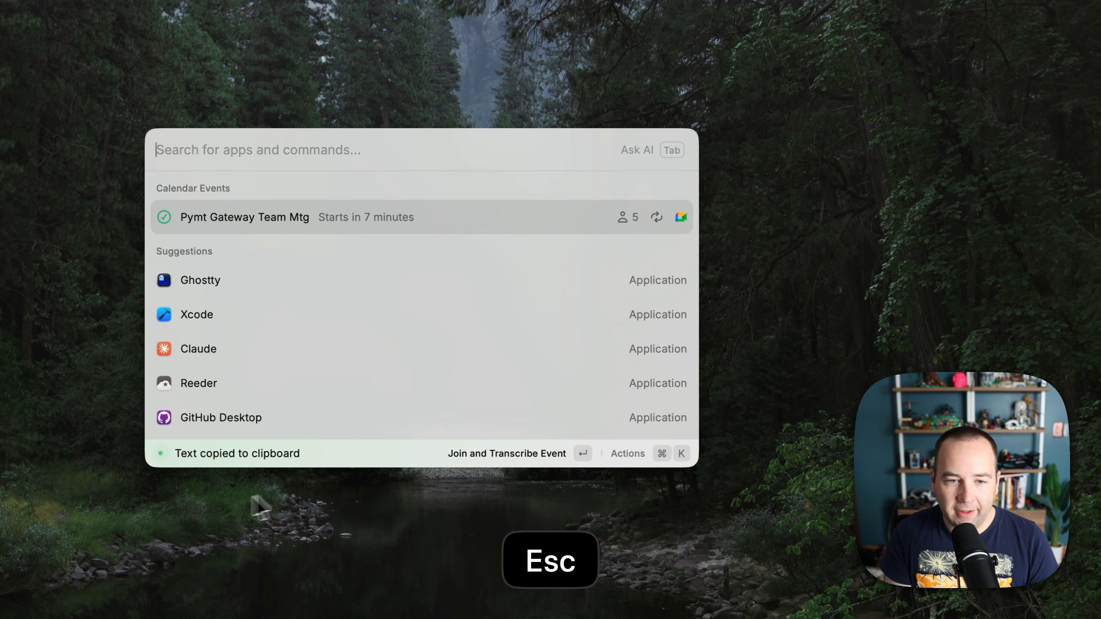
{"action": "key", "text": "Escape"}
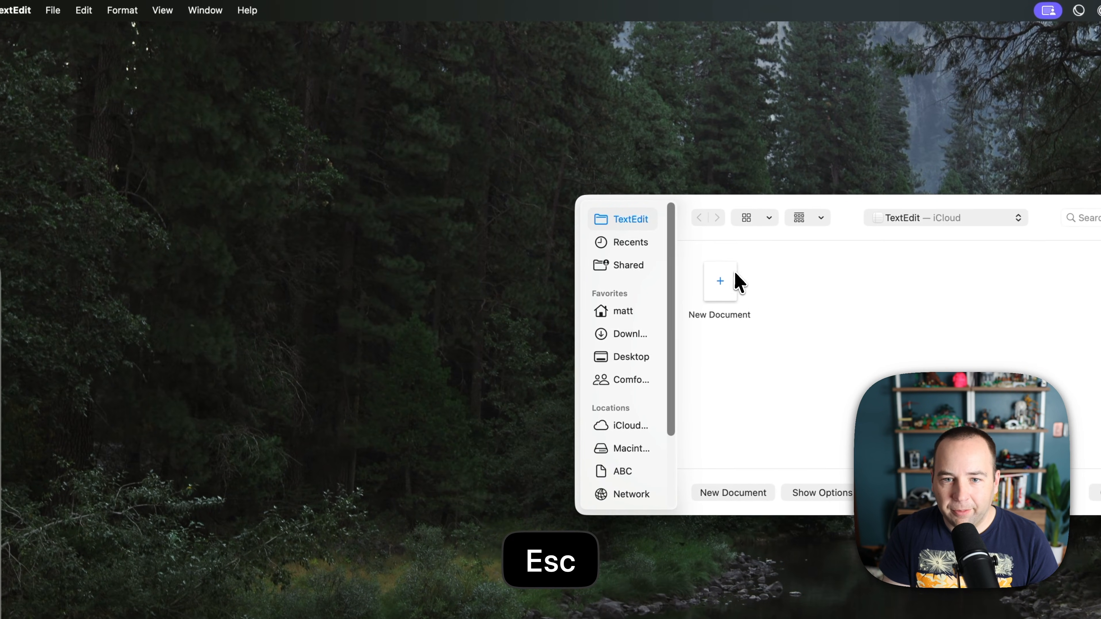
{"action": "double_click", "coordinate": [732, 281]}
{"action": "type", "text": "46 10 11 I'm writing something about this thing that's weird"}
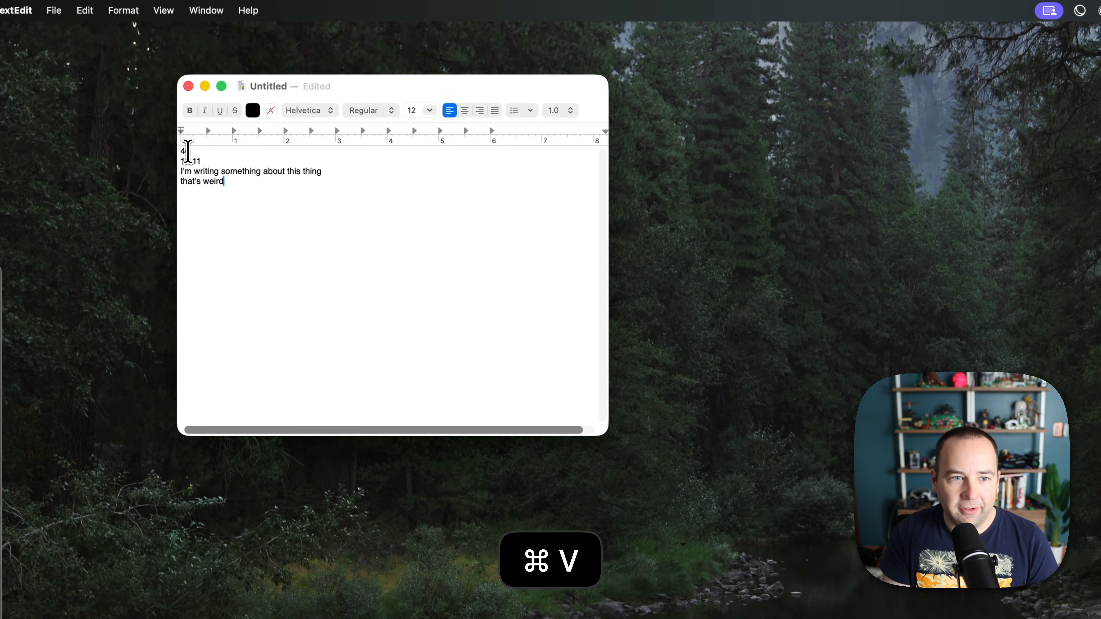
Delete the stray '46' and '10 11' lines, join the sentence, then discard the document.
{"action": "left_click_drag", "start_coordinate": [180, 150], "coordinate": [209, 161]}
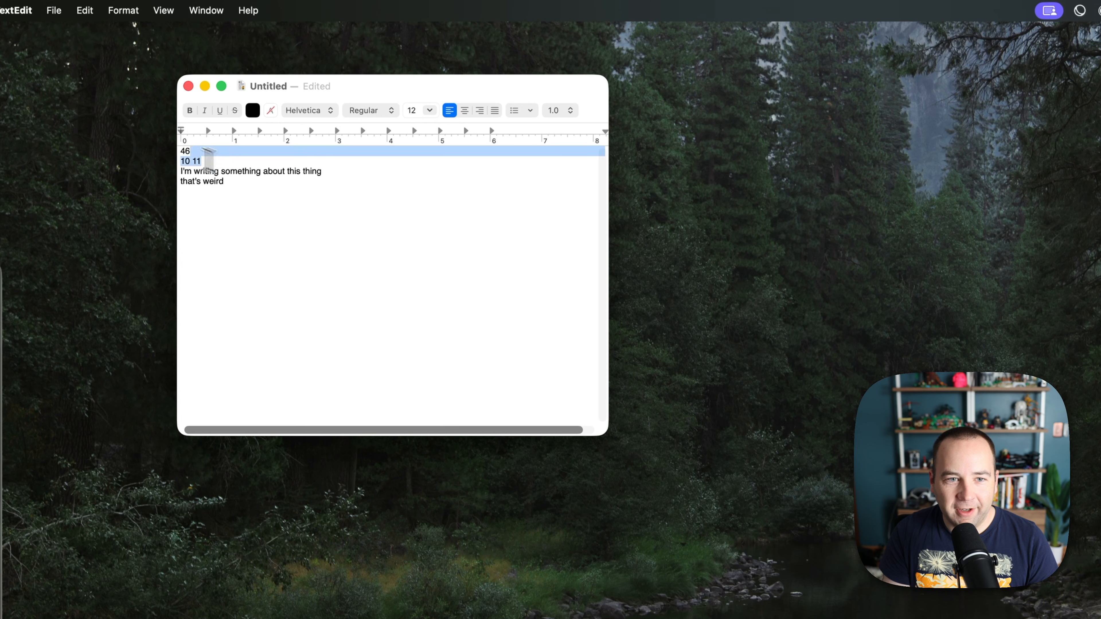
{"action": "key", "text": "BackSpace"}
{"action": "key", "text": "Right"}
{"action": "key", "text": "Down"}
{"action": "key", "text": "BackSpace"}
{"action": "key", "text": "Down"}
{"action": "key", "text": "super+w"}
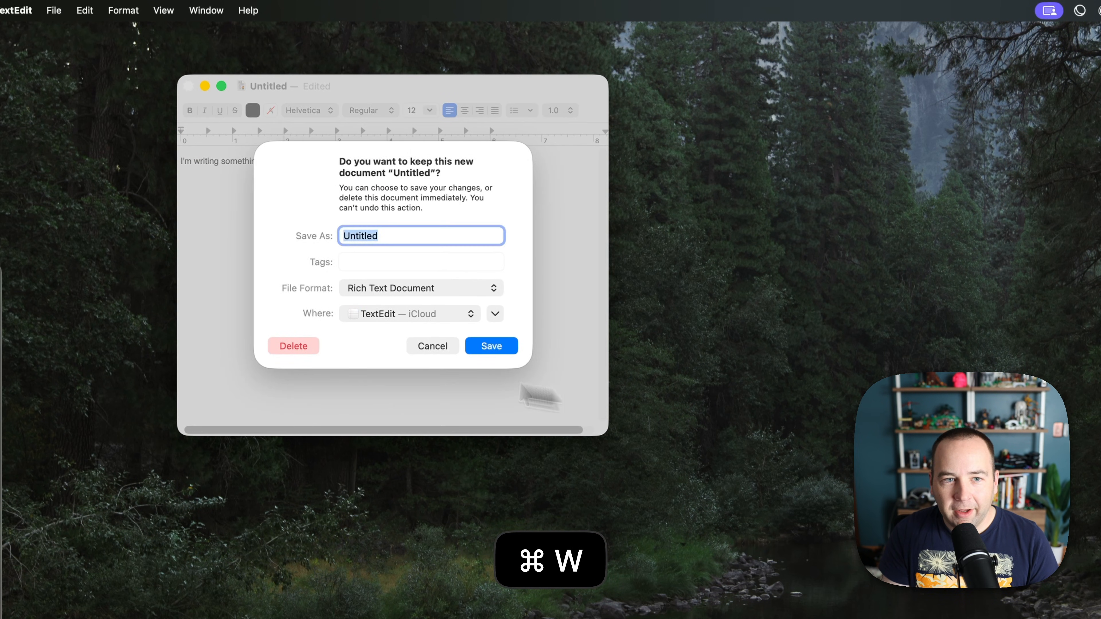
{"action": "left_click", "coordinate": [306, 350]}
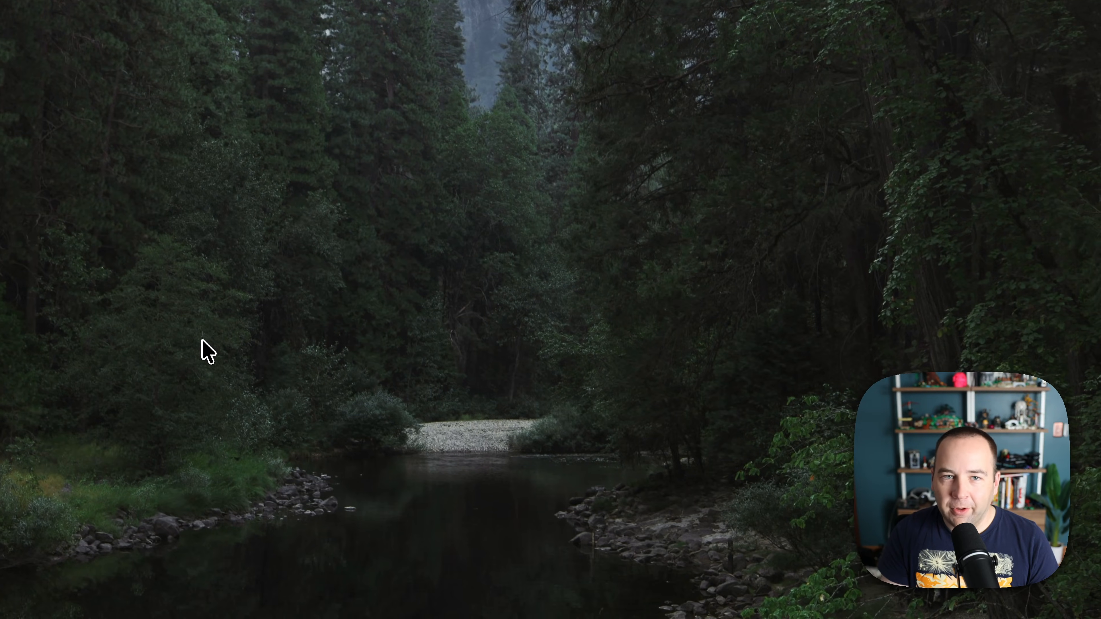
Review the Screenshots extension's settings in Raycast Settings > Extensions.
{"action": "key", "text": "alt+space"}
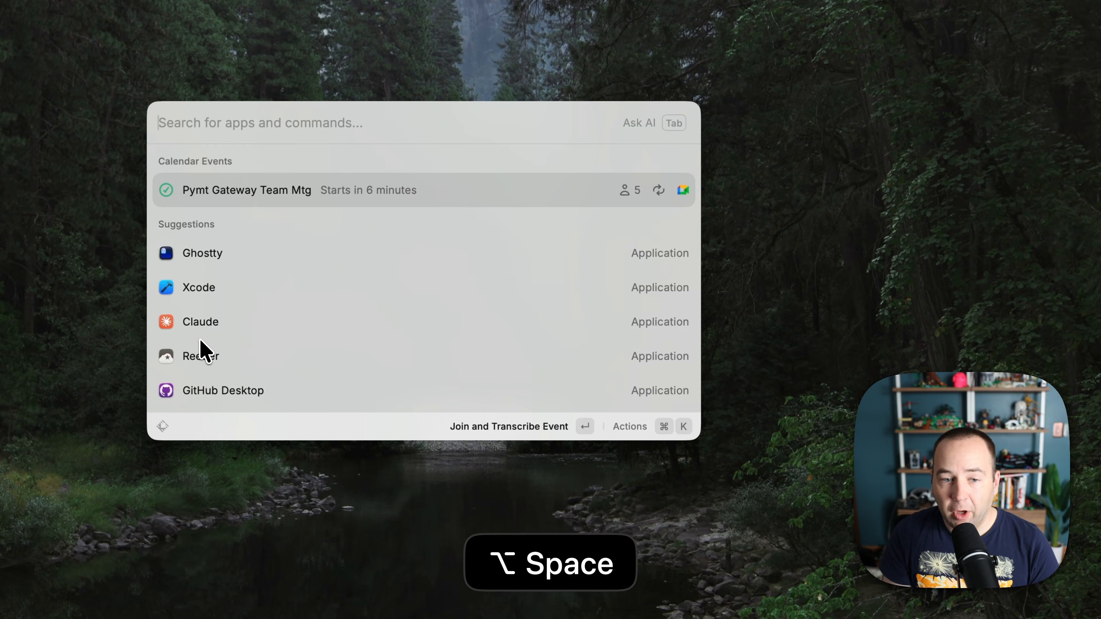
{"action": "key", "text": "super+comma"}
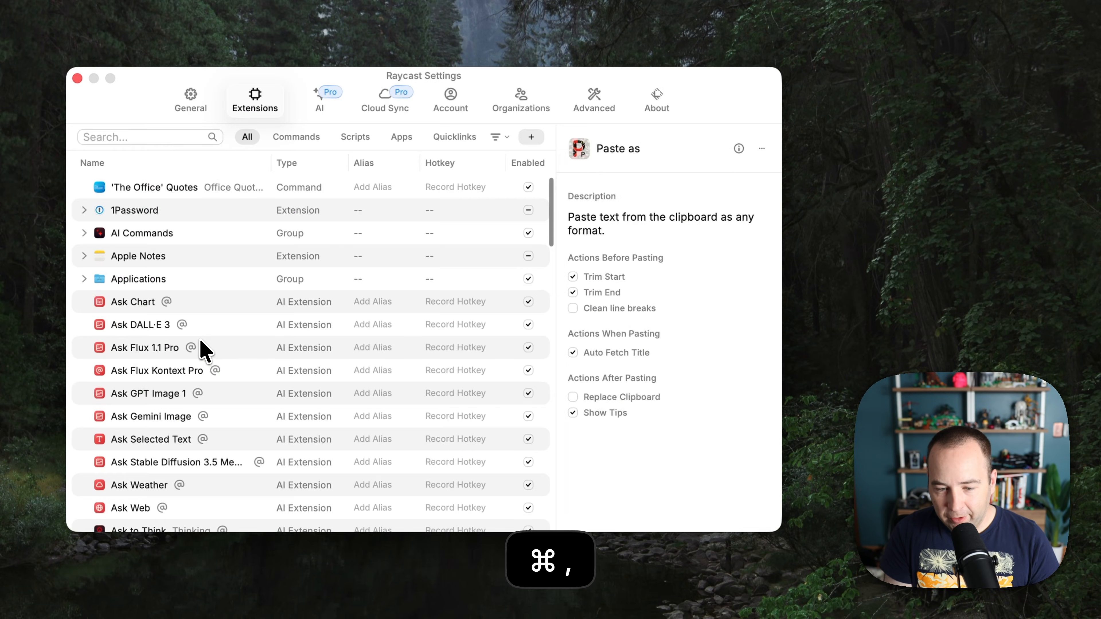
{"action": "left_click", "coordinate": [157, 136]}
{"action": "type", "text": "screenshot"}
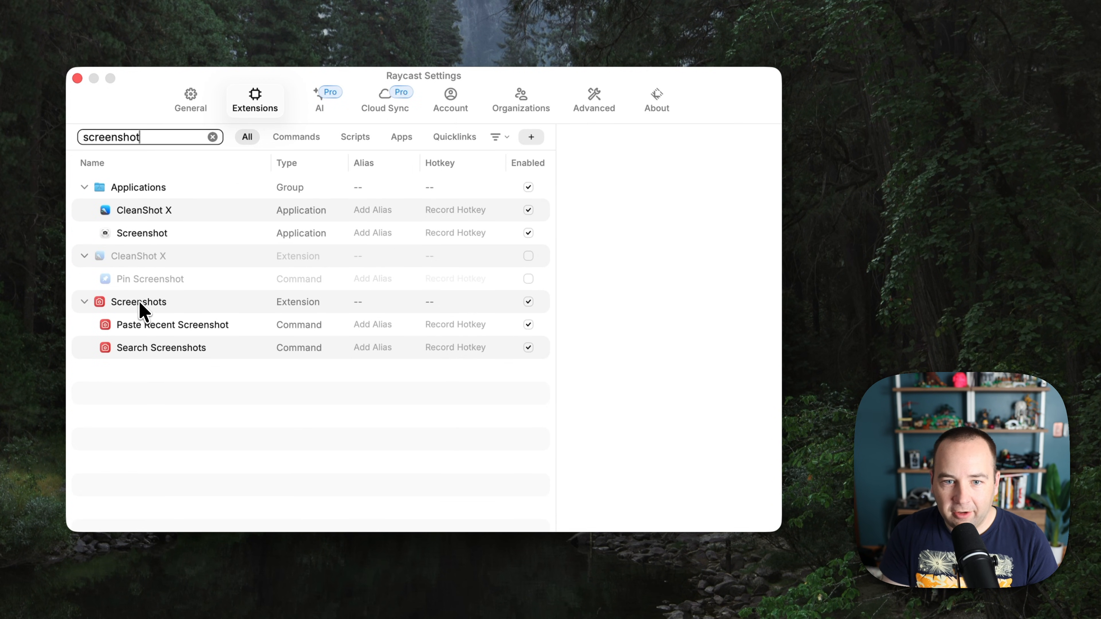
{"action": "left_click", "coordinate": [142, 307]}
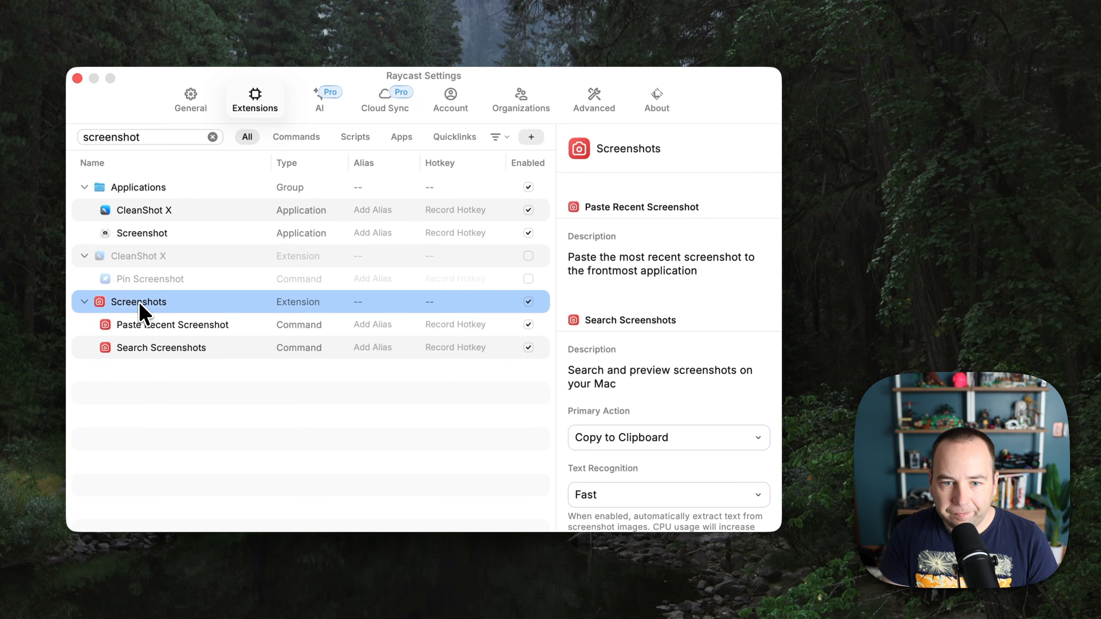
{"action": "scroll", "coordinate": [695, 393], "scroll_direction": "down", "scroll_amount": 3}
{"action": "scroll", "coordinate": [696, 387], "scroll_direction": "down", "scroll_amount": 8}
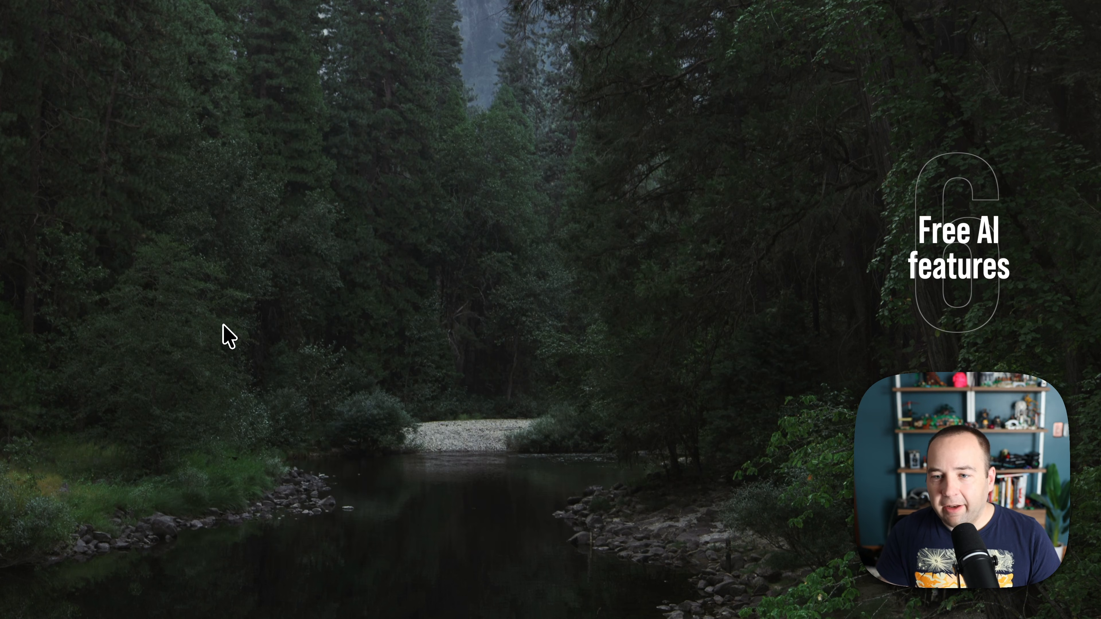
Reopen Raycast Settings on the AI pane showing the Quick AI model.
{"action": "key", "text": "alt+space"}
{"action": "key", "text": "super+comma"}
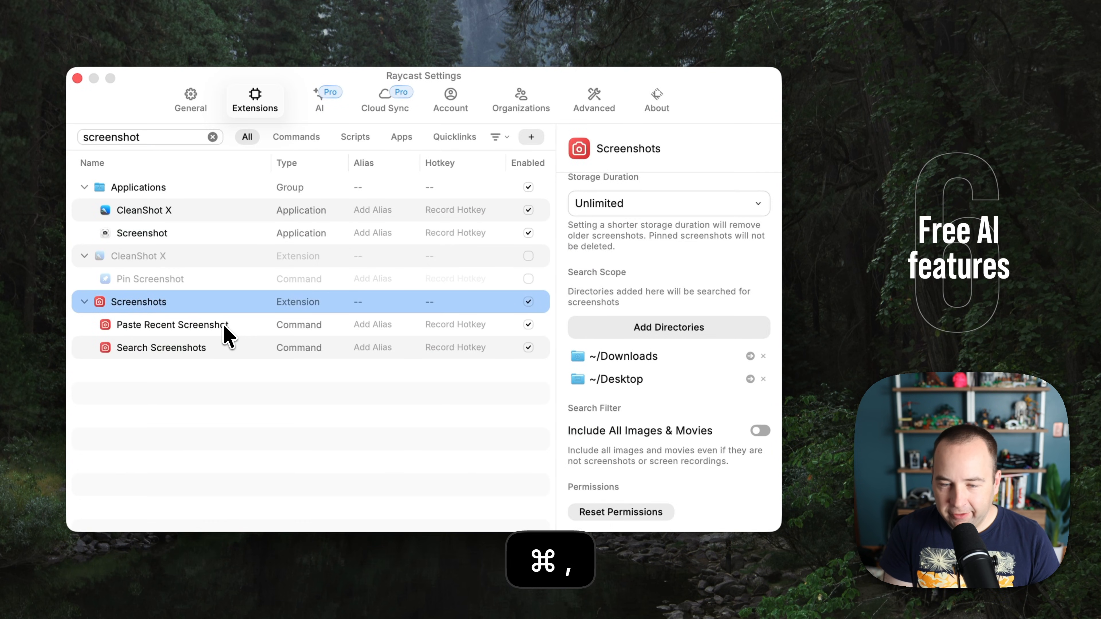
{"action": "left_click", "coordinate": [321, 106]}
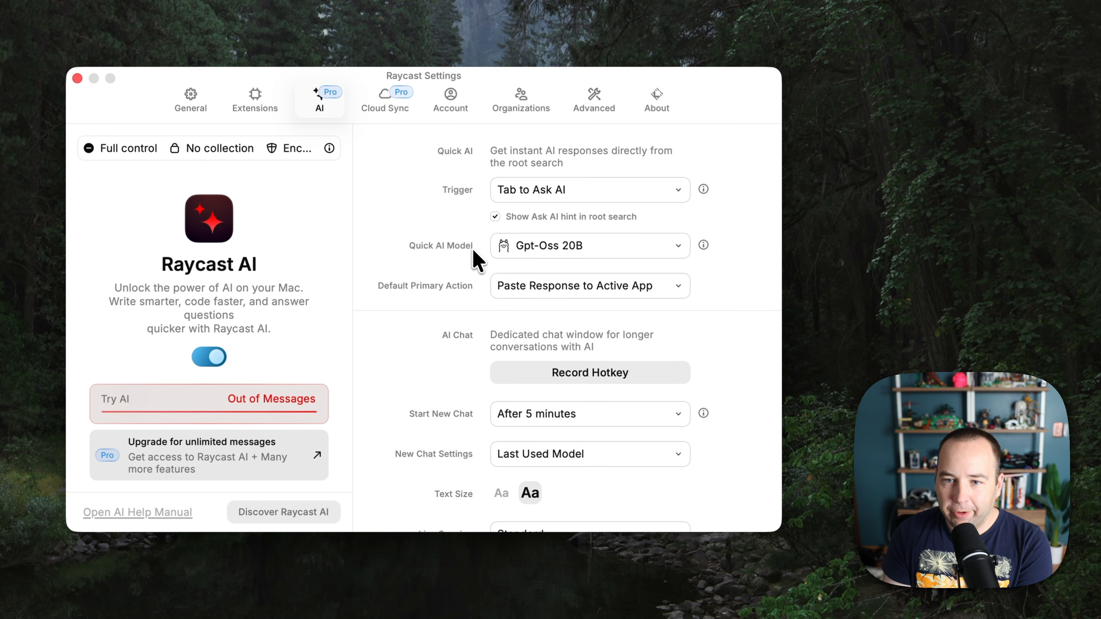
Choose the local Ollama model Gemma3 4B from the Quick AI Model list.
{"action": "left_click", "coordinate": [585, 251]}
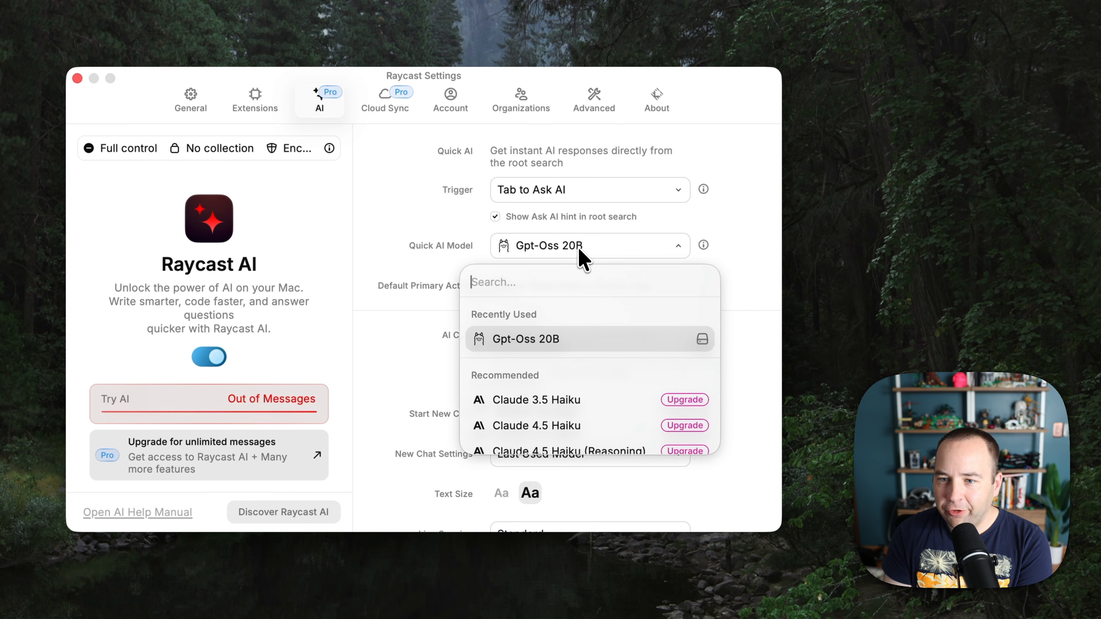
{"action": "scroll", "coordinate": [603, 397], "scroll_direction": "down", "scroll_amount": 2}
{"action": "scroll", "coordinate": [603, 390], "scroll_direction": "down", "scroll_amount": 3}
{"action": "scroll", "coordinate": [600, 395], "scroll_direction": "down", "scroll_amount": 8}
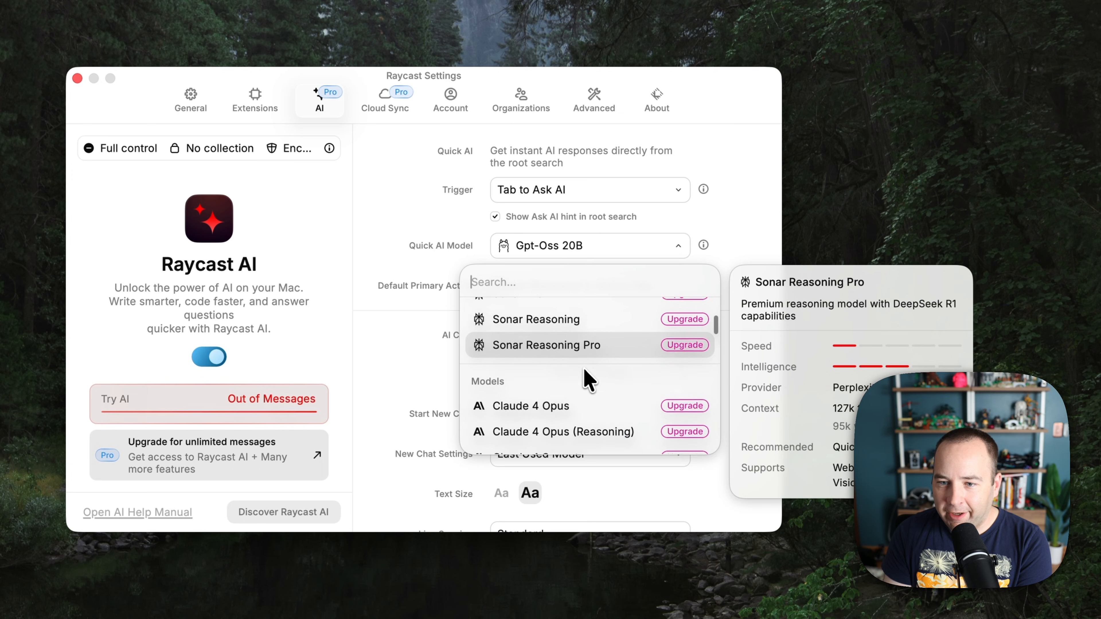
{"action": "scroll", "coordinate": [588, 370], "scroll_direction": "down", "scroll_amount": 15}
{"action": "scroll", "coordinate": [589, 370], "scroll_direction": "up", "scroll_amount": 17}
{"action": "scroll", "coordinate": [679, 353], "scroll_direction": "up", "scroll_amount": 10}
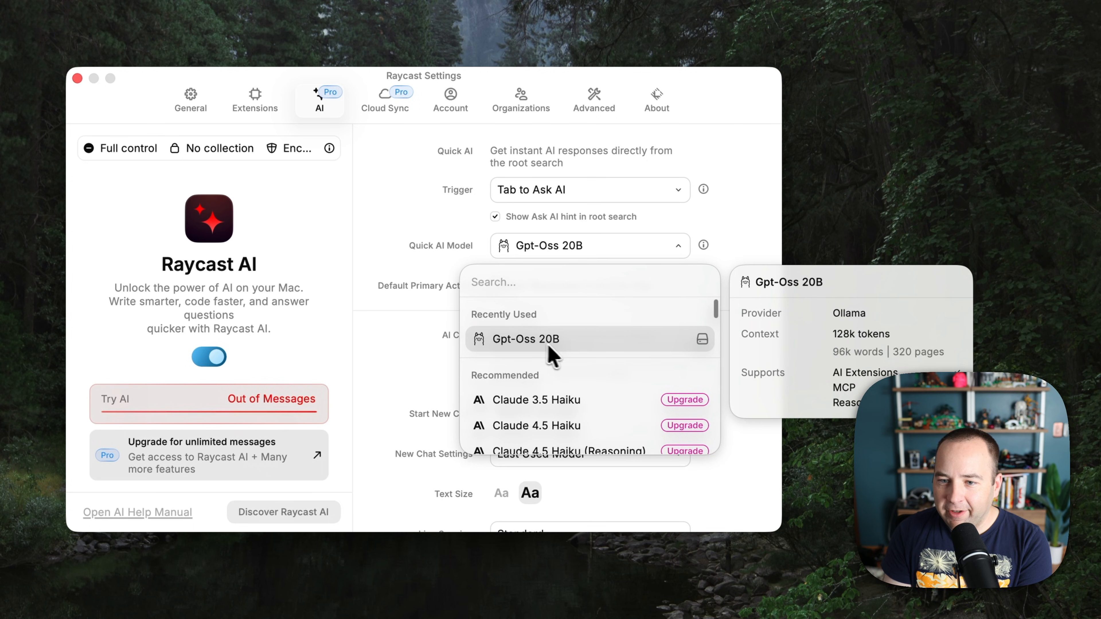
{"action": "scroll", "coordinate": [546, 346], "scroll_direction": "down", "scroll_amount": 15}
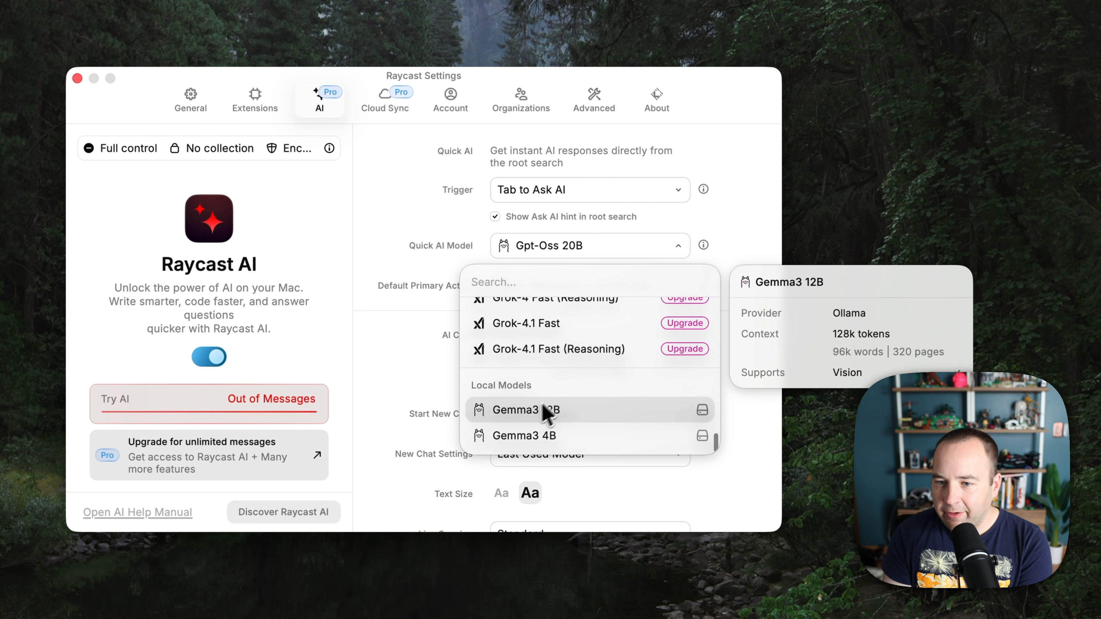
{"action": "left_click", "coordinate": [540, 435]}
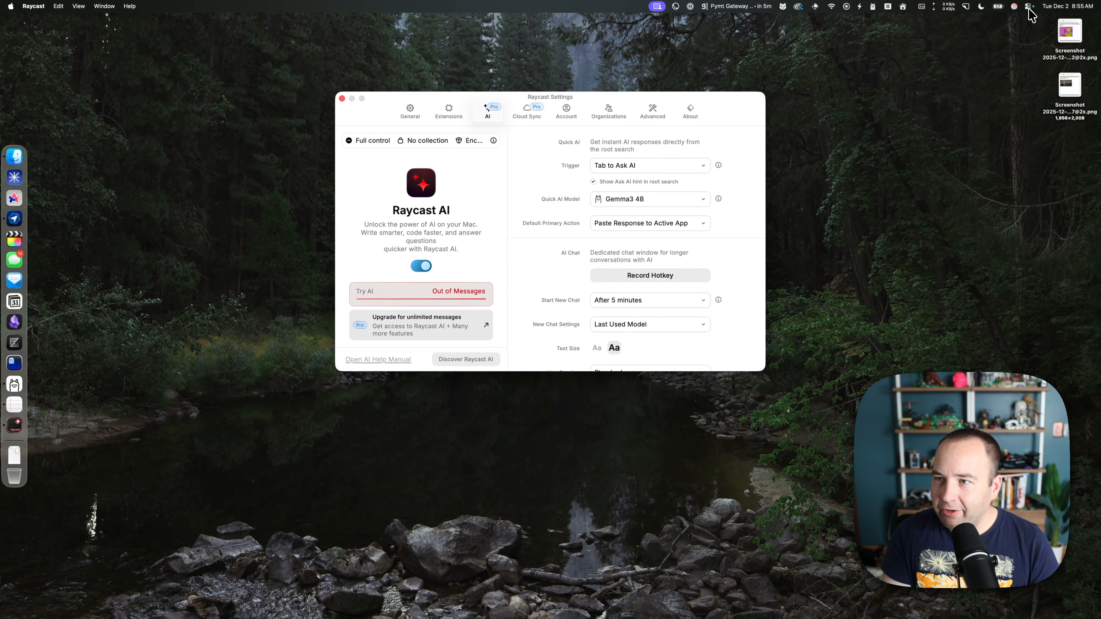
{"action": "left_click", "coordinate": [1029, 7]}
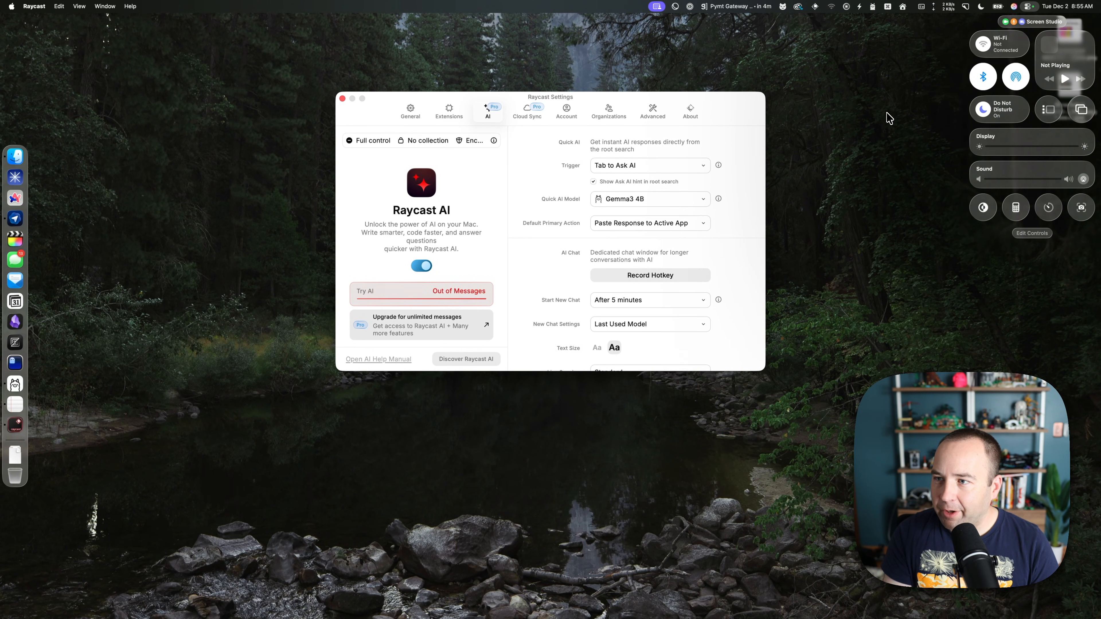
In Atlas, try loading birchtree.ghost.io in a new tab, then close the tab that failed.
{"action": "left_click", "coordinate": [824, 115]}
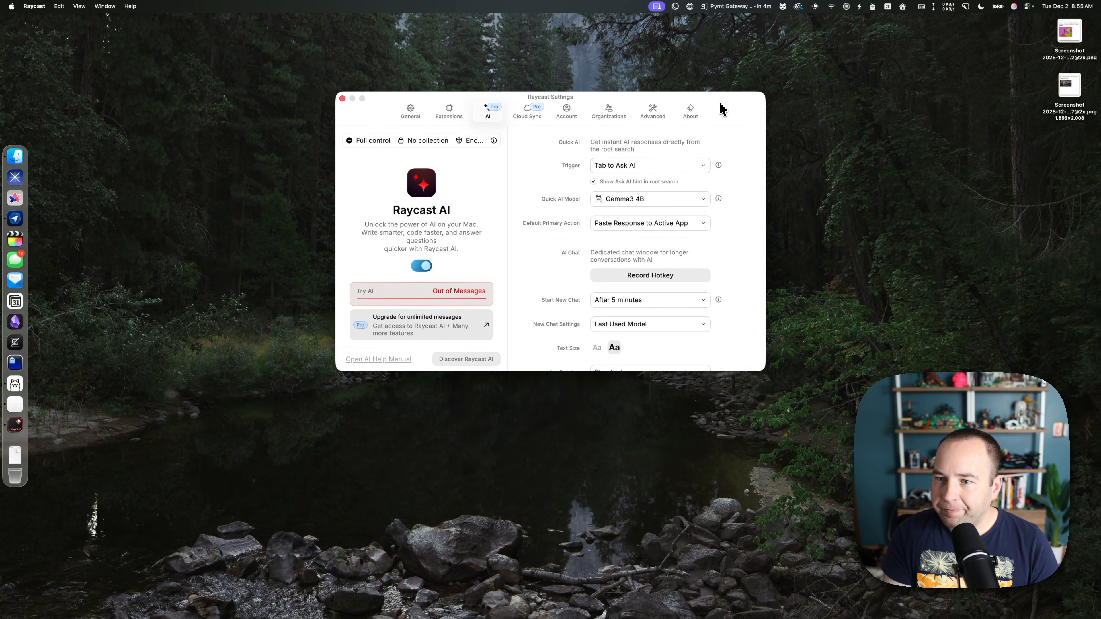
{"action": "left_click", "coordinate": [15, 218]}
{"action": "left_click", "coordinate": [186, 70]}
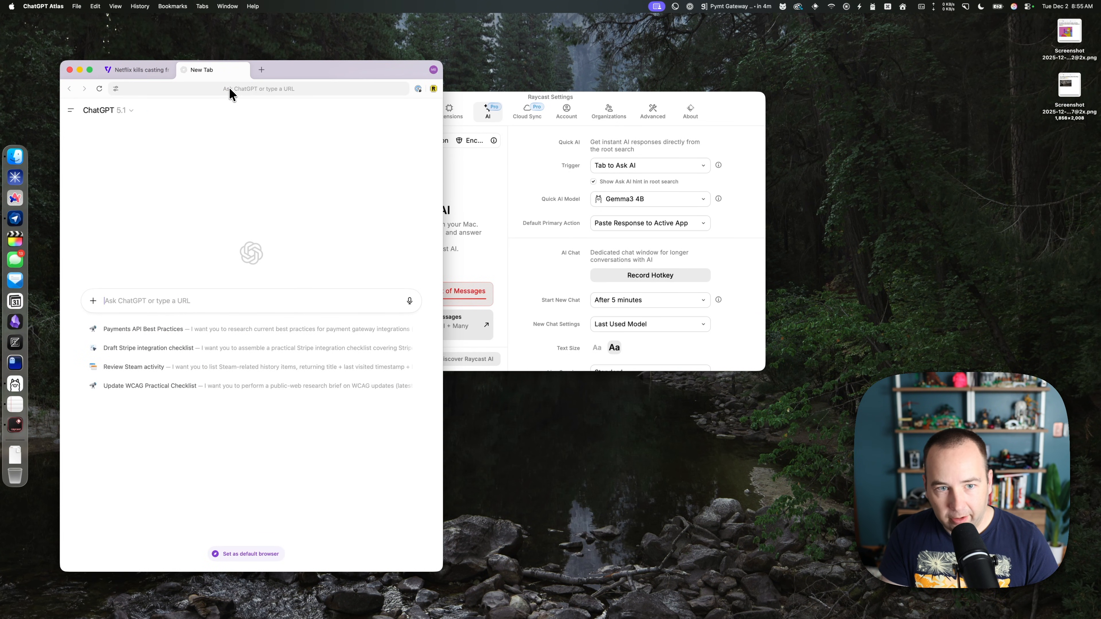
{"action": "type", "text": "birchtree.gh"}
{"action": "key", "text": "Return"}
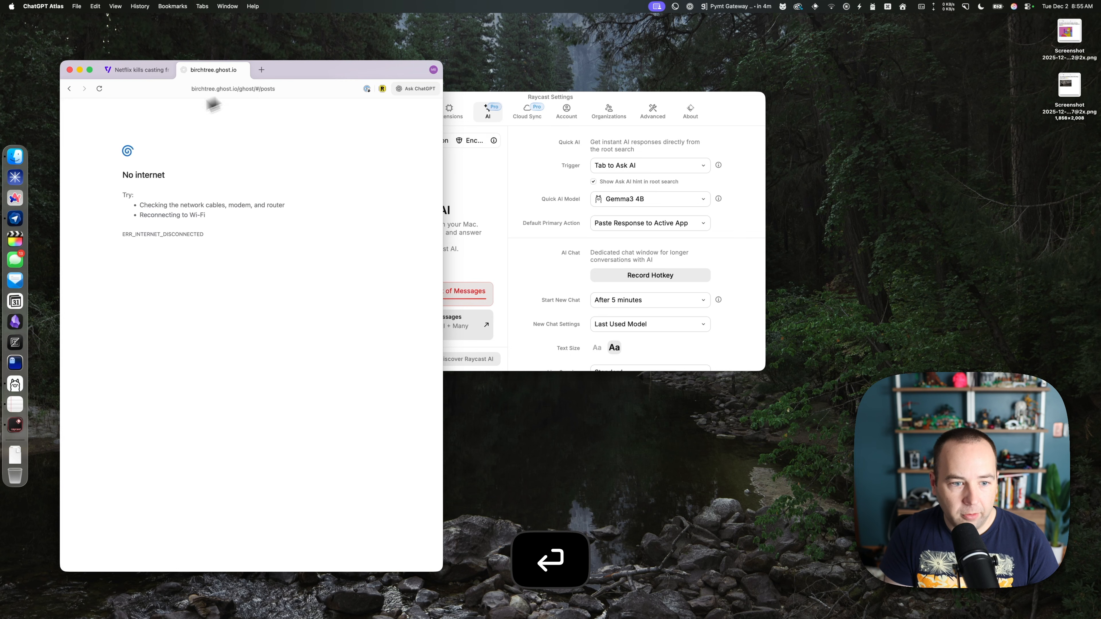
{"action": "left_click", "coordinate": [242, 70]}
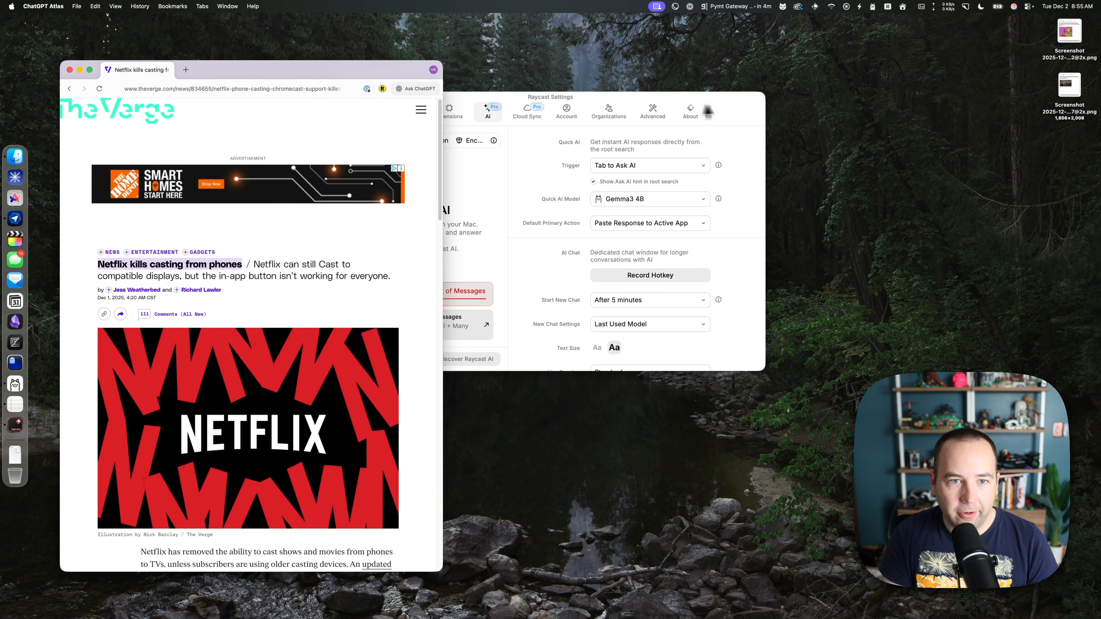
Hide Atlas and close Raycast Settings, leaving the Raycast launcher open on the desktop.
{"action": "key", "text": "super+h"}
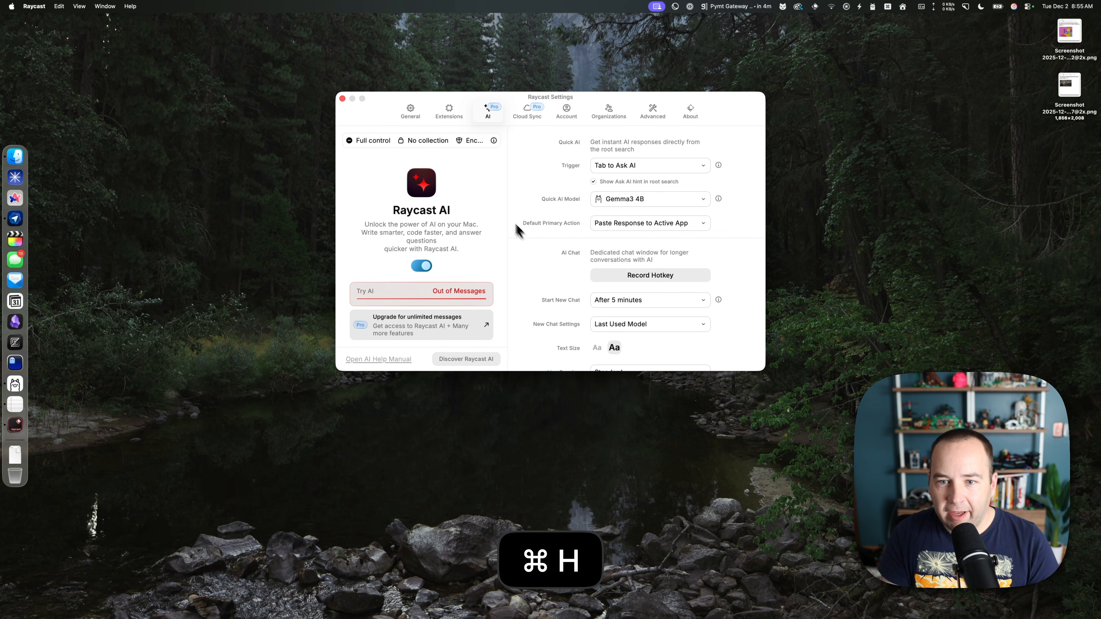
{"action": "left_click", "coordinate": [342, 98]}
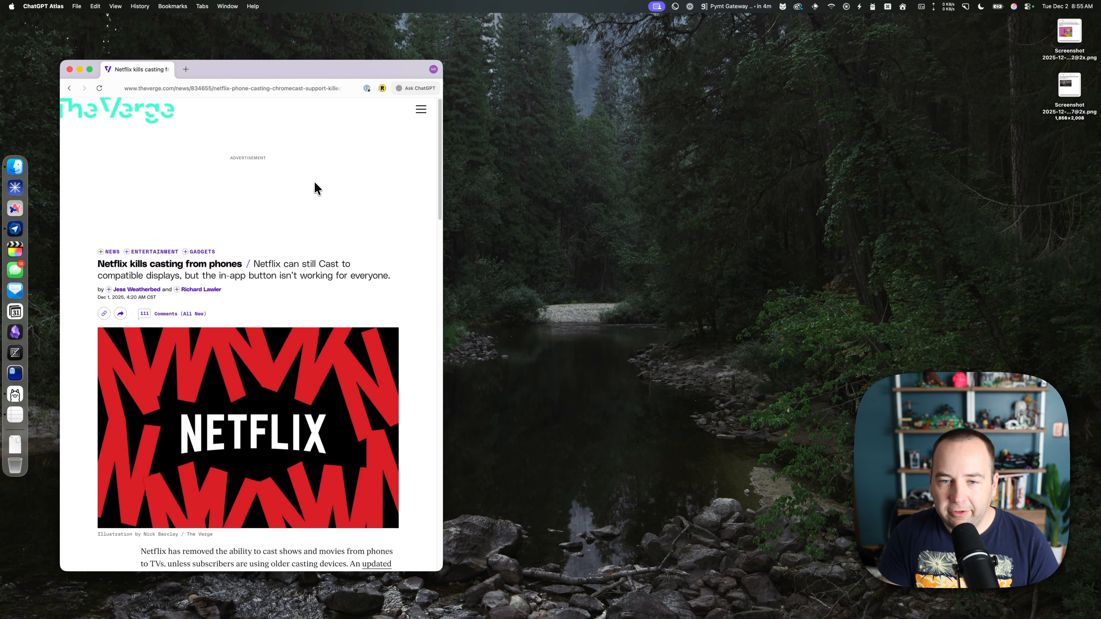
{"action": "key", "text": "super+h"}
{"action": "key", "text": "alt+space"}
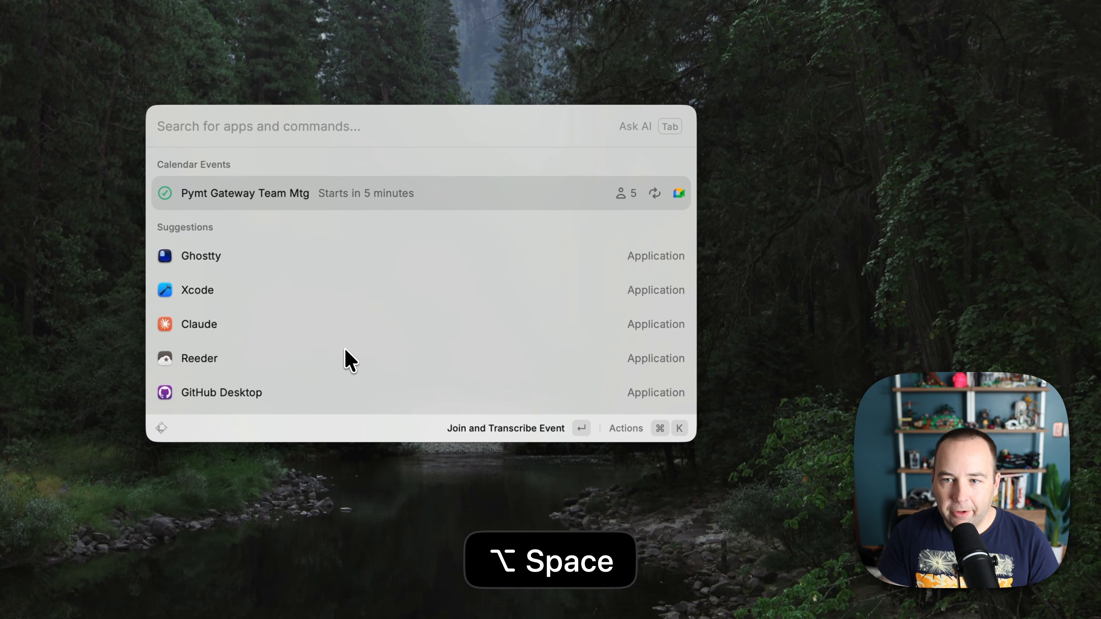
Ask Gemma3 4B via Quick AI 'tell me something interesting about the green bay packers'.
{"action": "key", "text": "Tab"}
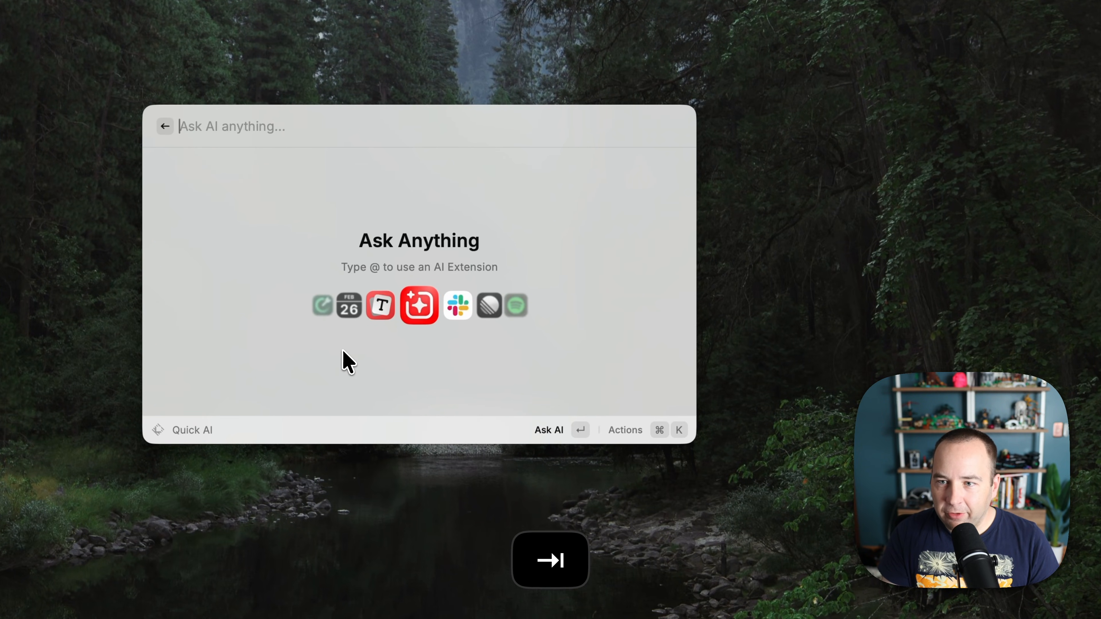
{"action": "type", "text": "tel"}
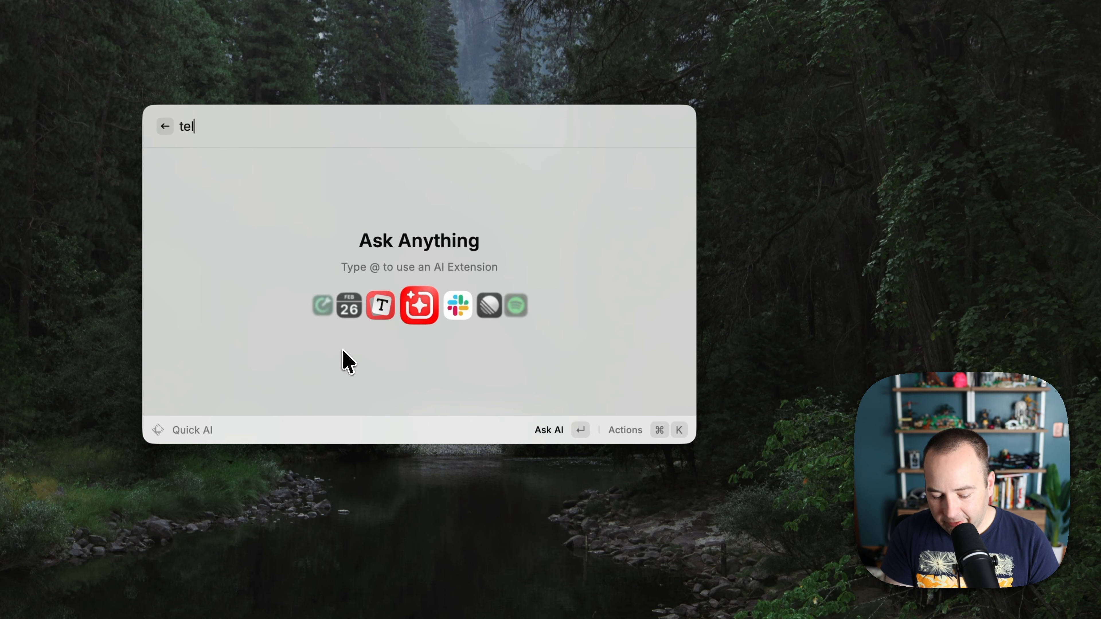
{"action": "type", "text": "l me something interesting about the green bay pack"}
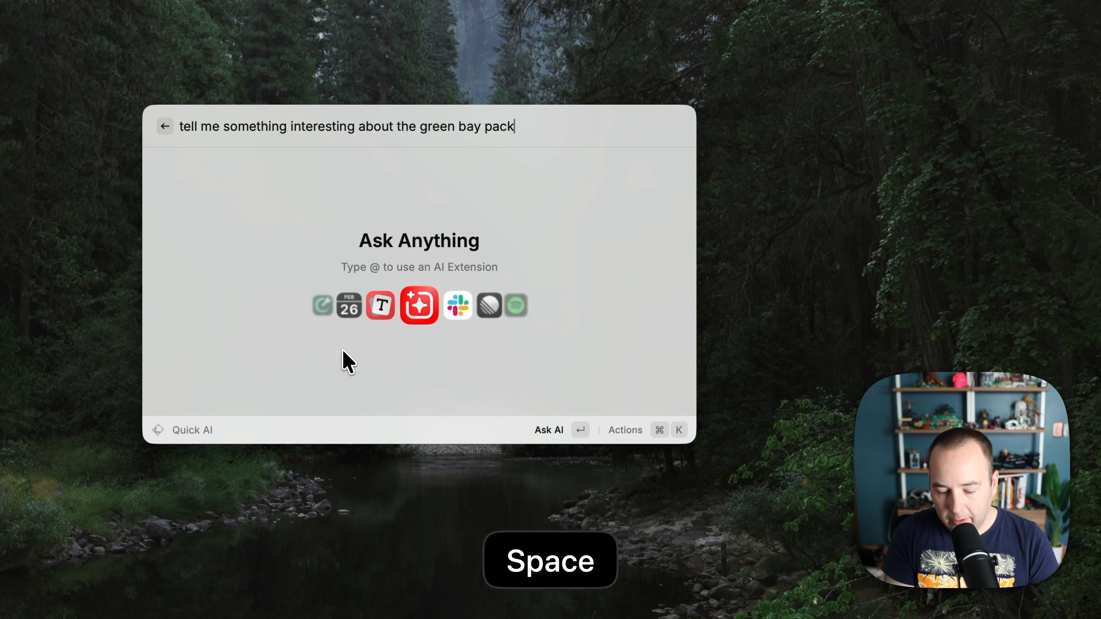
{"action": "type", "text": "ers"}
{"action": "key", "text": "Return"}
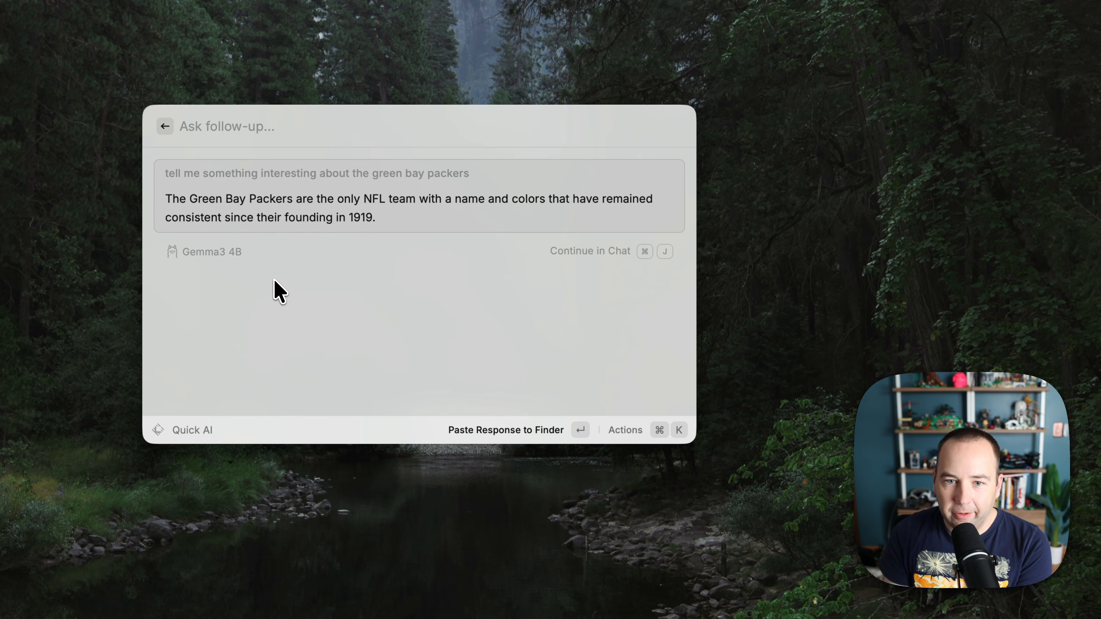
{"action": "mouse_move", "coordinate": [432, 214]}
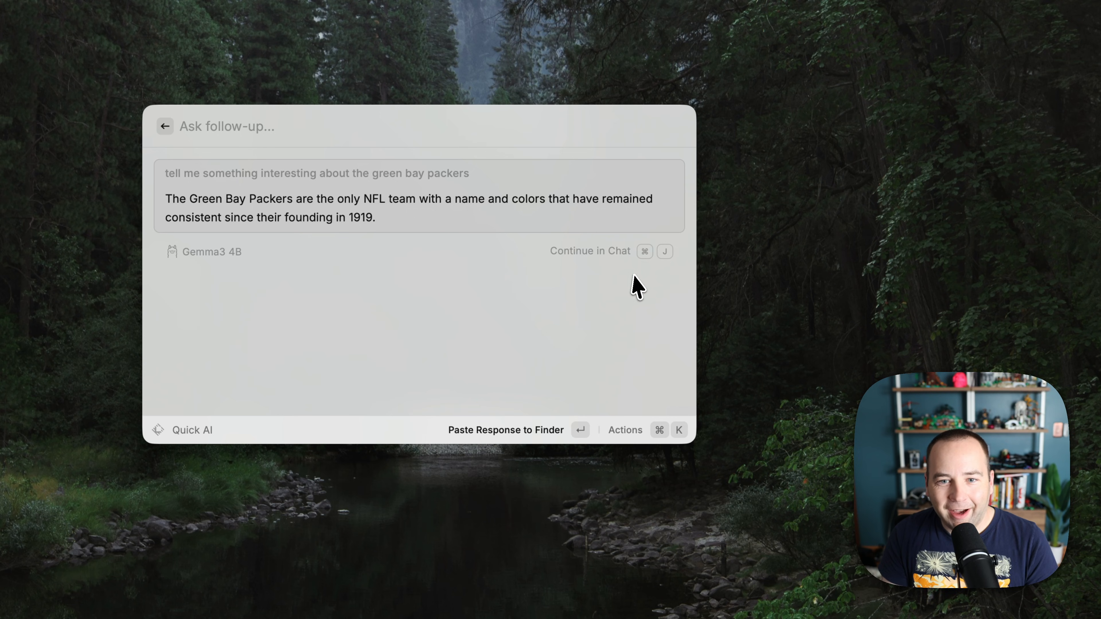
{"action": "key", "text": "super+j"}
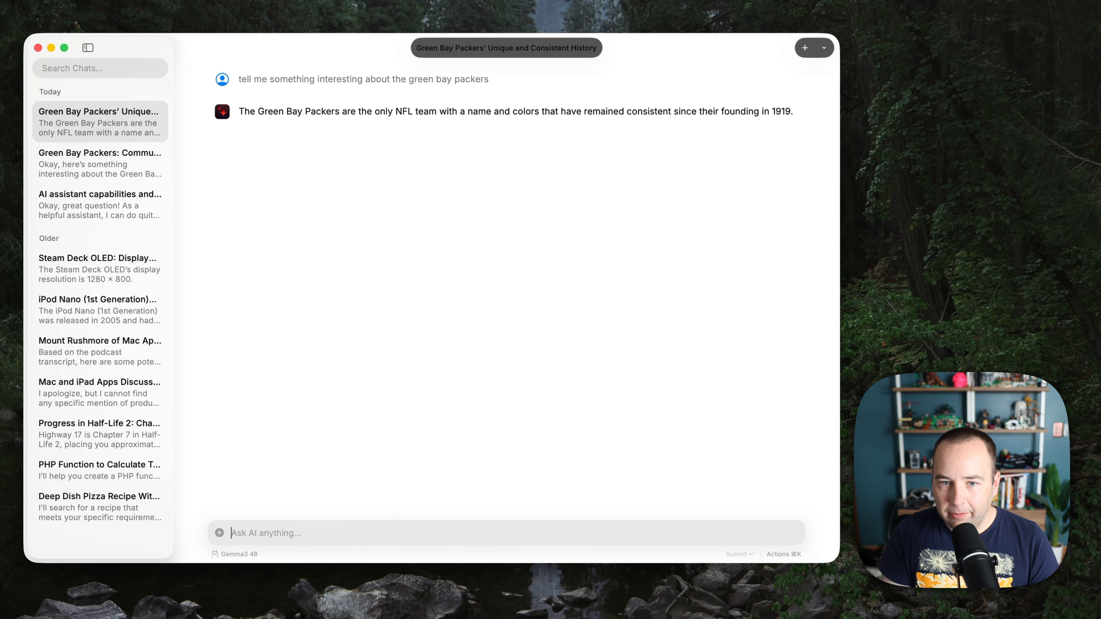
Send the follow-up 'tell me another 3 facts' in AI Chat to get three more Packers facts.
{"action": "type", "text": "t"}
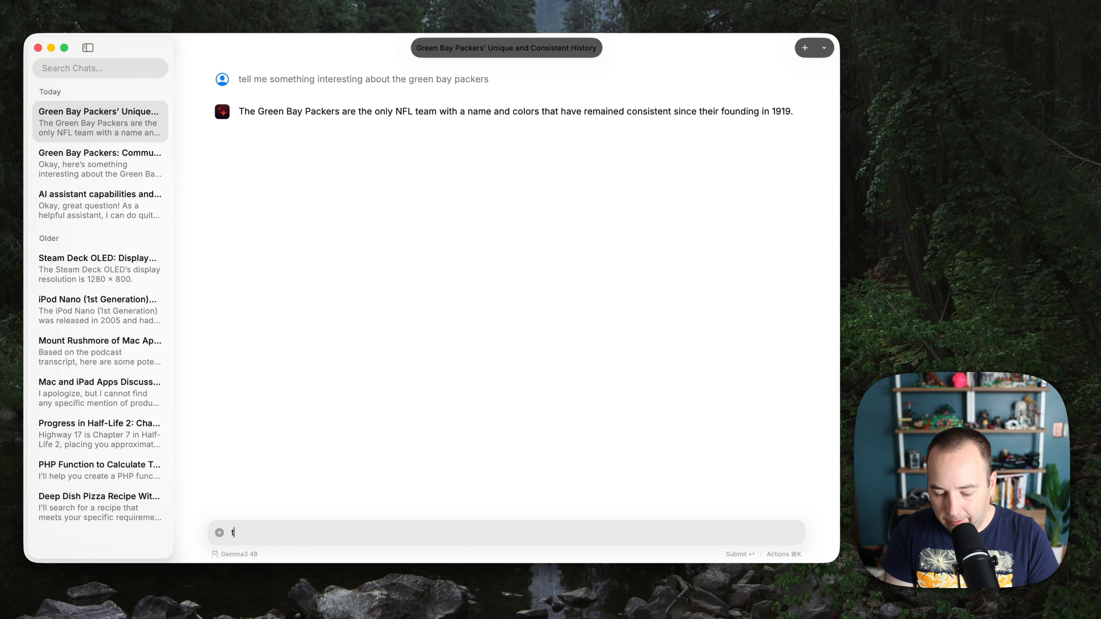
{"action": "type", "text": "ell me anotyher"}
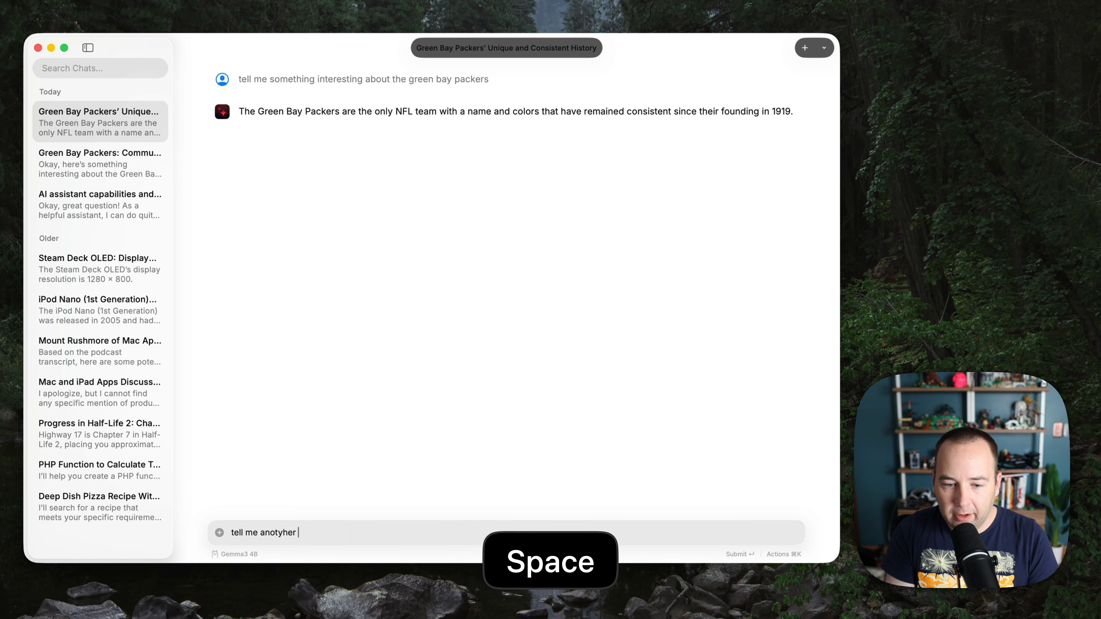
{"action": "key", "text": "BackSpace"}
{"action": "key", "text": "BackSpace"}
{"action": "key", "text": "BackSpace"}
{"action": "key", "text": "BackSpace"}
{"action": "key", "text": "BackSpace"}
{"action": "type", "text": "her 3"}
{"action": "key", "text": "BackSpace"}
{"action": "type", "text": "facts"}
{"action": "key", "text": "Return"}
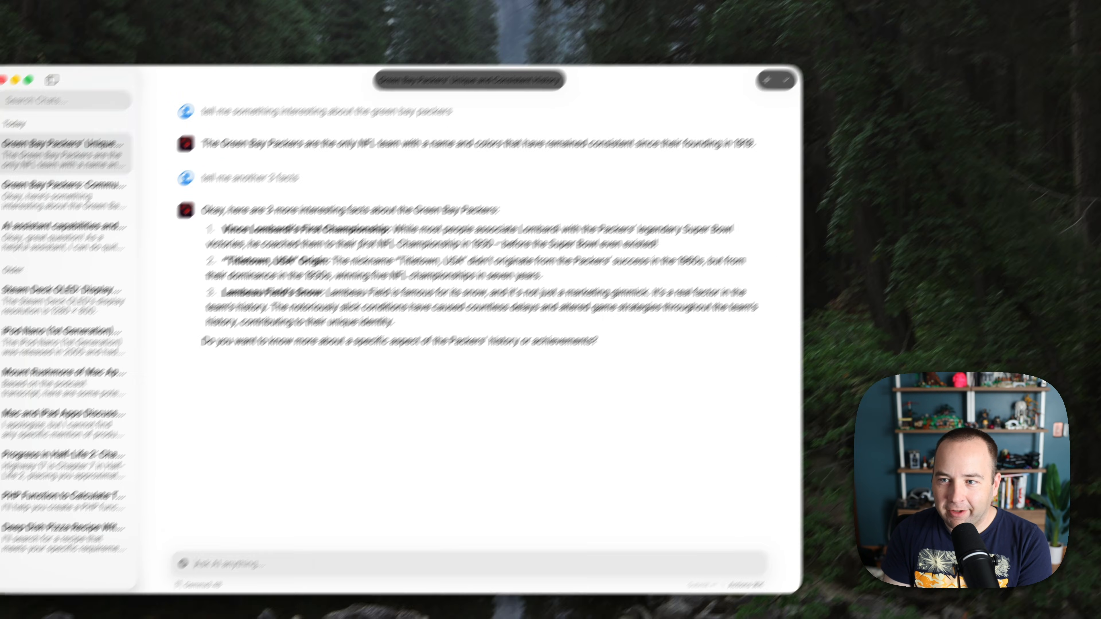
{"action": "left_click", "coordinate": [1016, 5]}
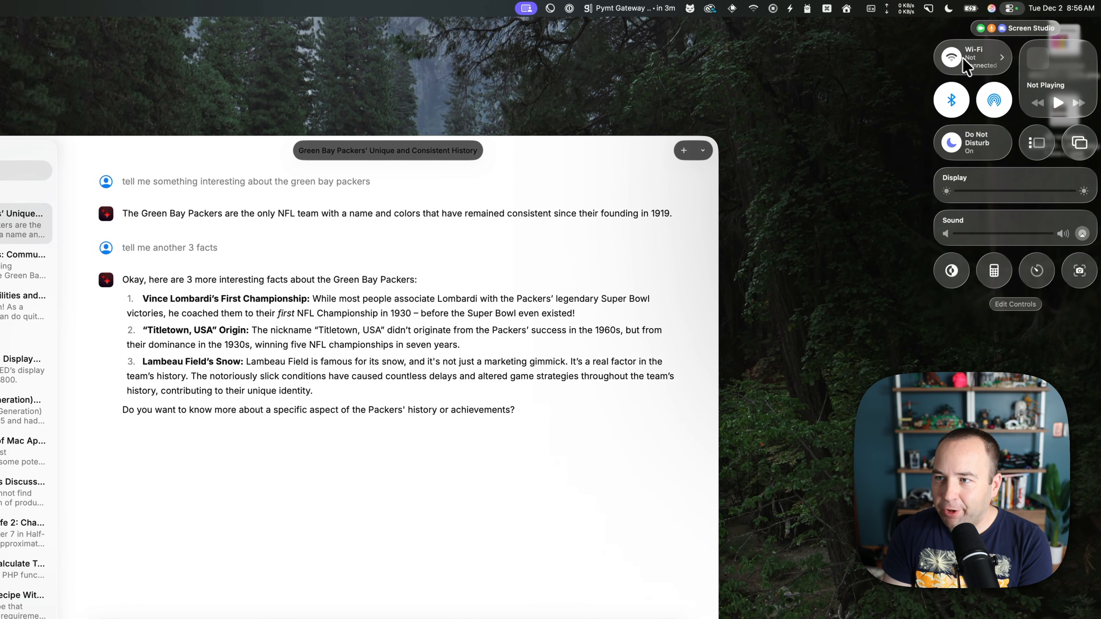
{"action": "left_click", "coordinate": [542, 149]}
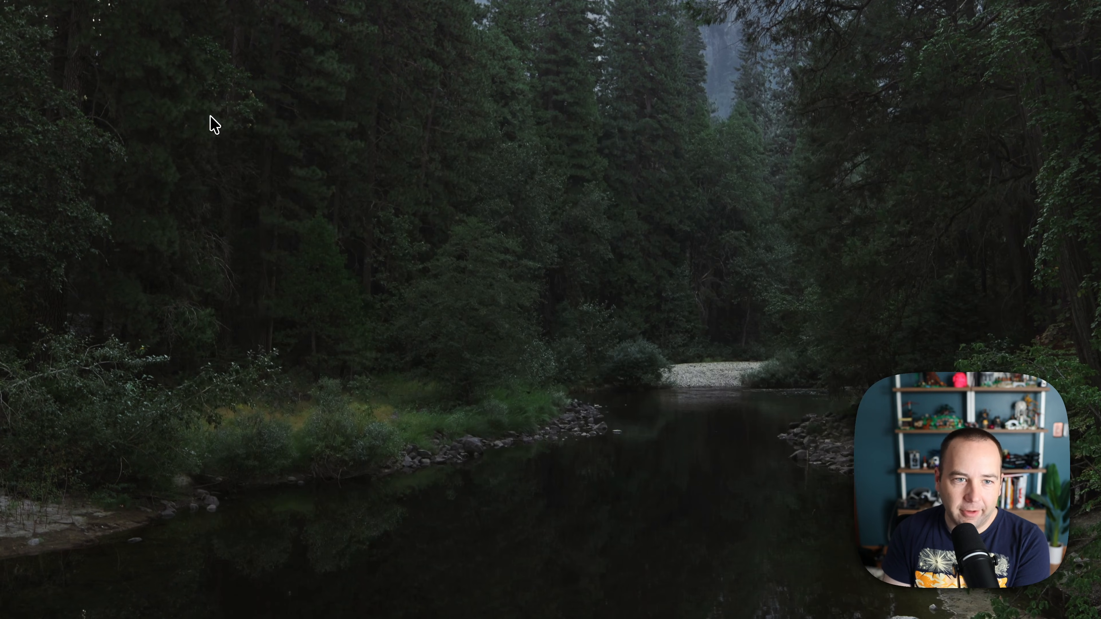
Search Emoji & Symbols for 'packers' to view the AI-suggested matches, then clear and close it.
{"action": "key", "text": "alt+space"}
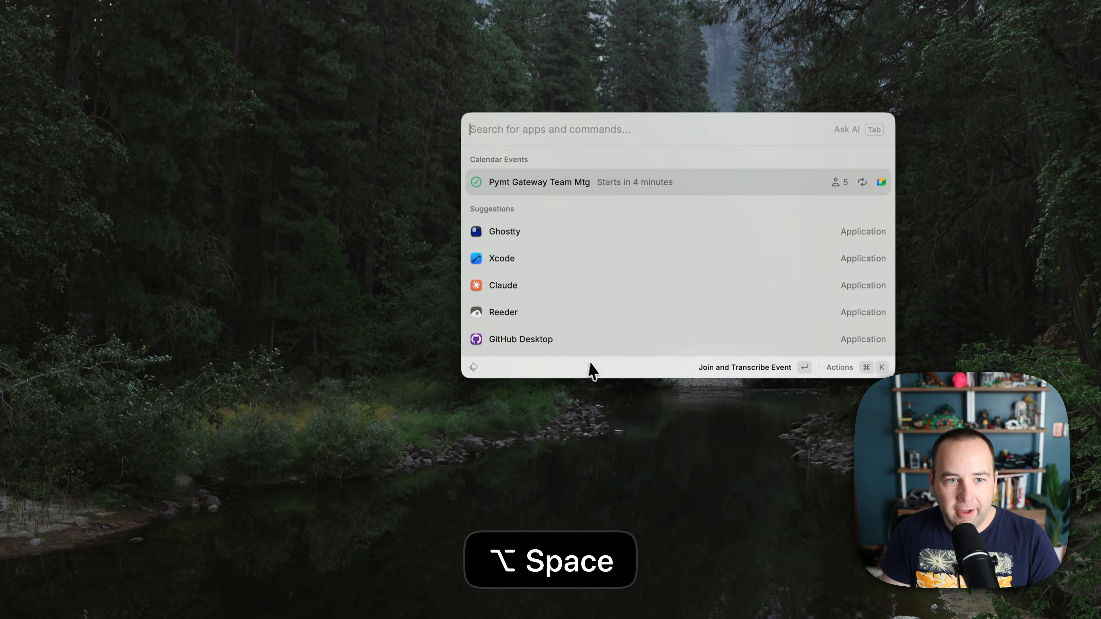
{"action": "key", "text": "Escape"}
{"action": "key", "text": "ctrl+super+space"}
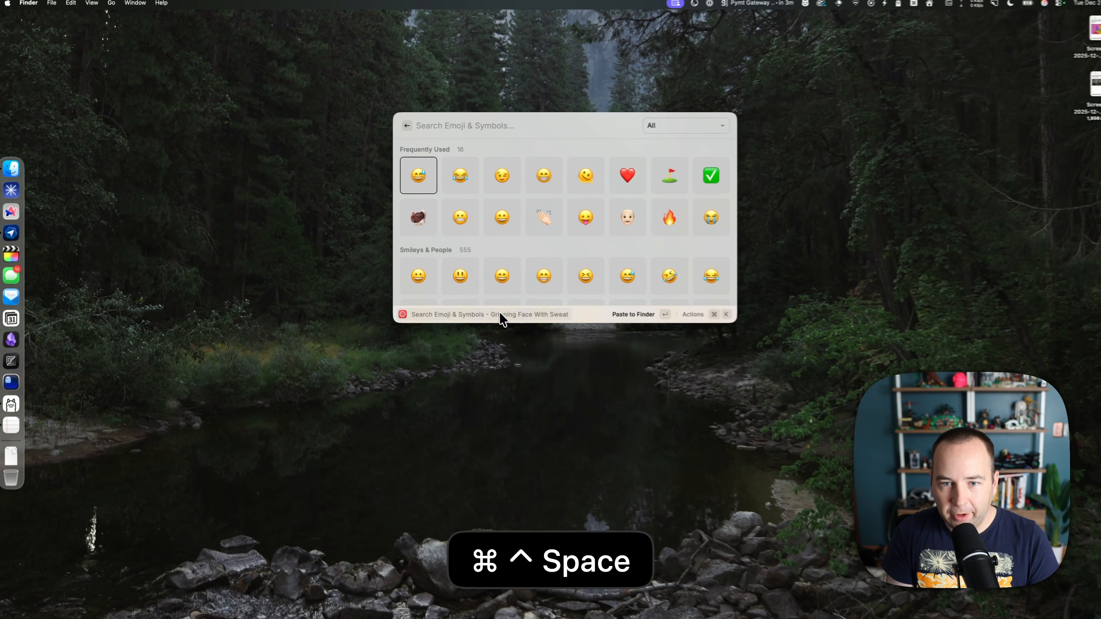
{"action": "type", "text": "packers"}
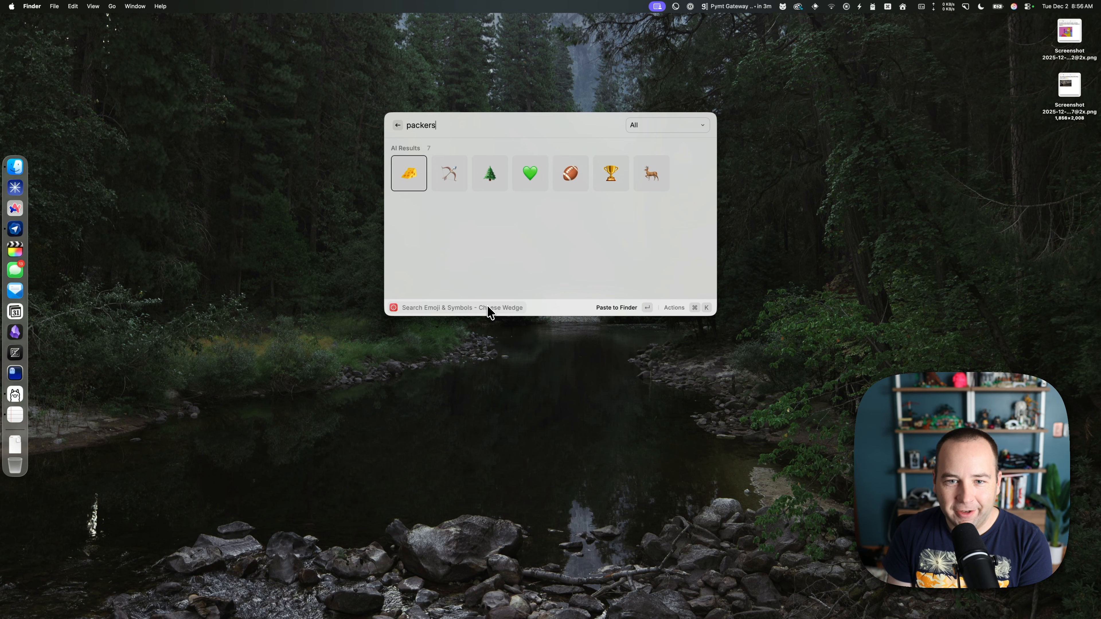
{"action": "key", "text": "Escape"}
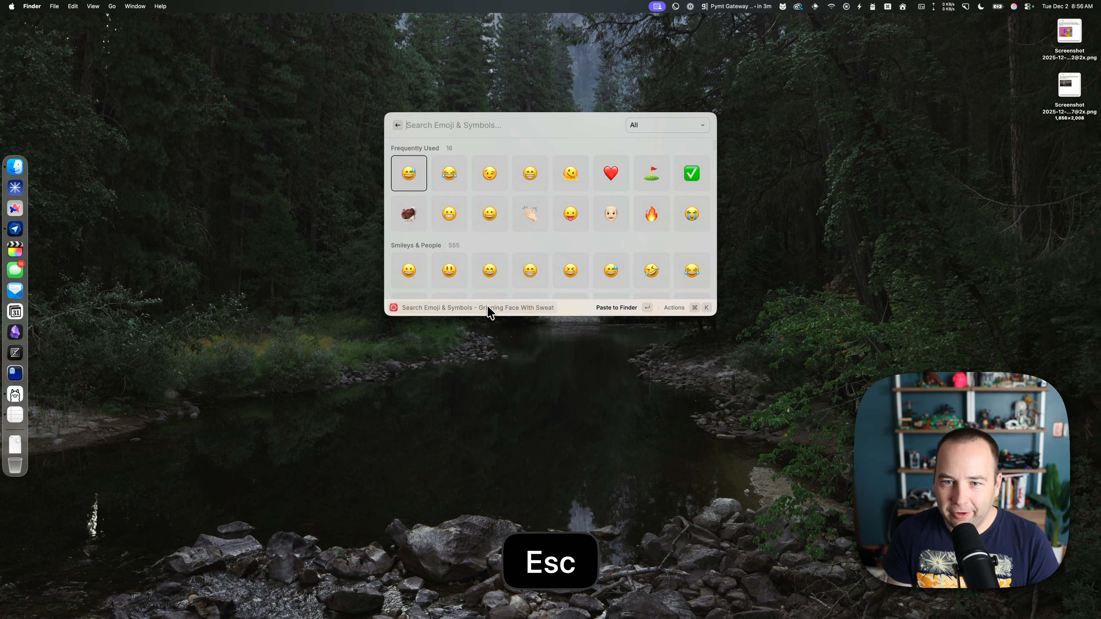
{"action": "key", "text": "Escape"}
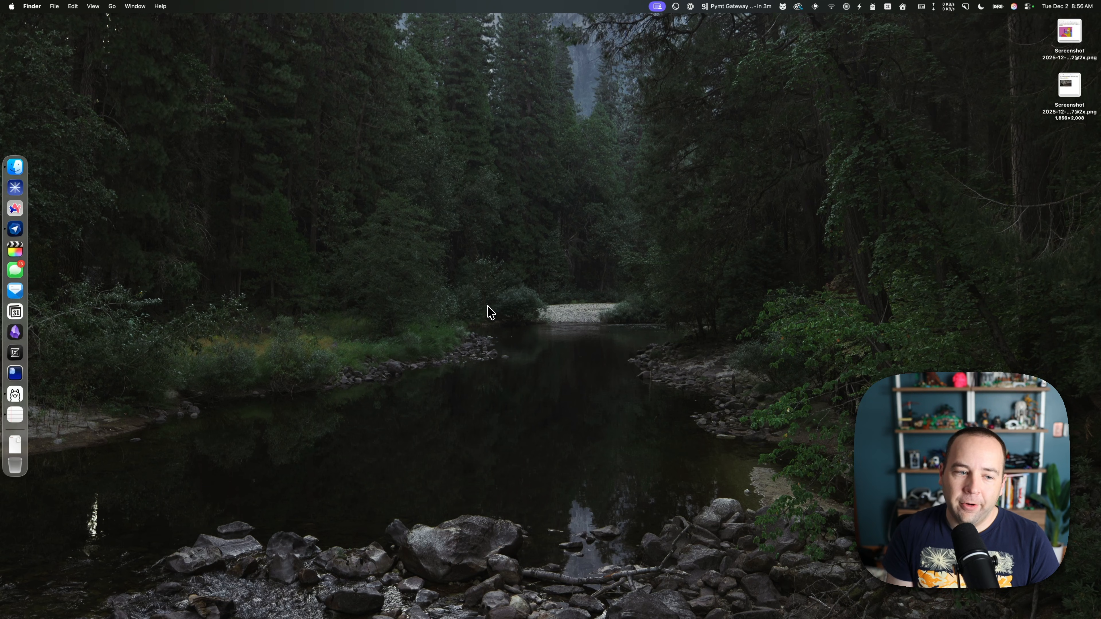